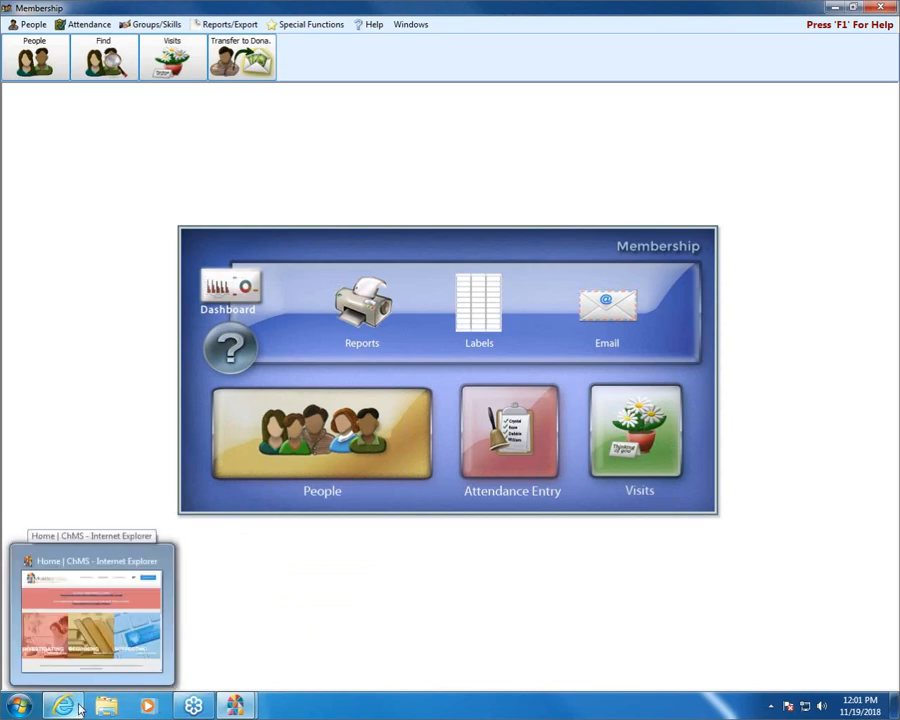
Step: Switch to Internet Explorer and find the M204 - Membership 204 entry on the Church Windows Training Workbooks page
click(80, 708)
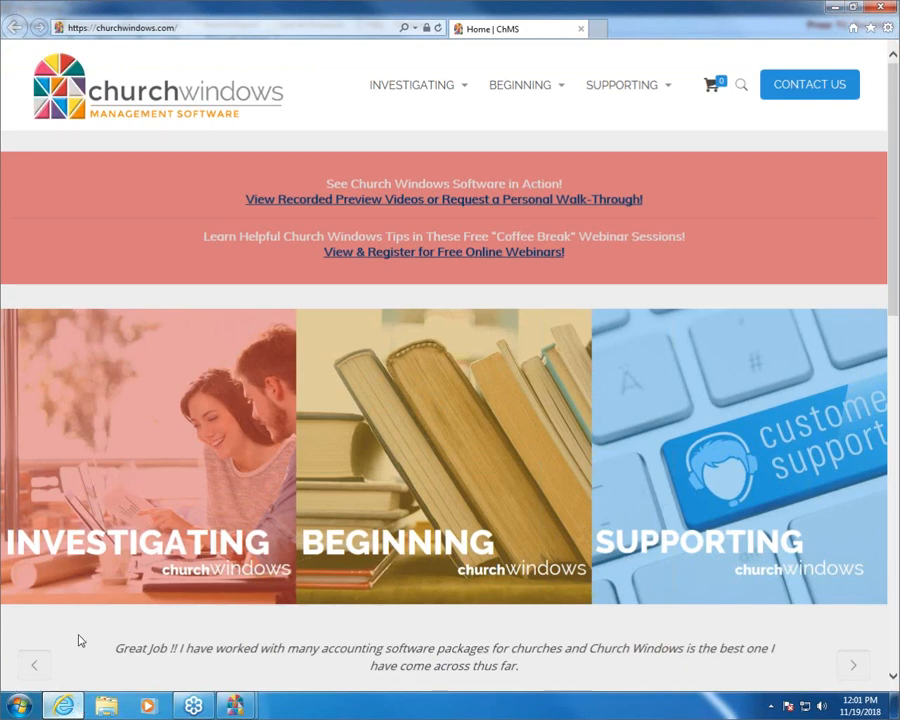
mouse_move(563, 89)
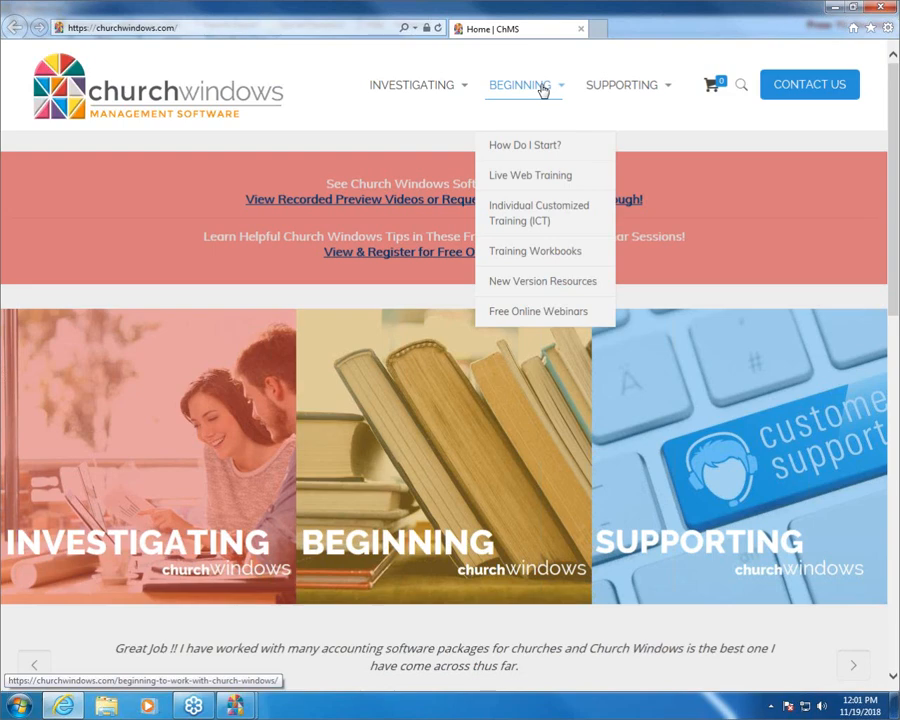
click(522, 255)
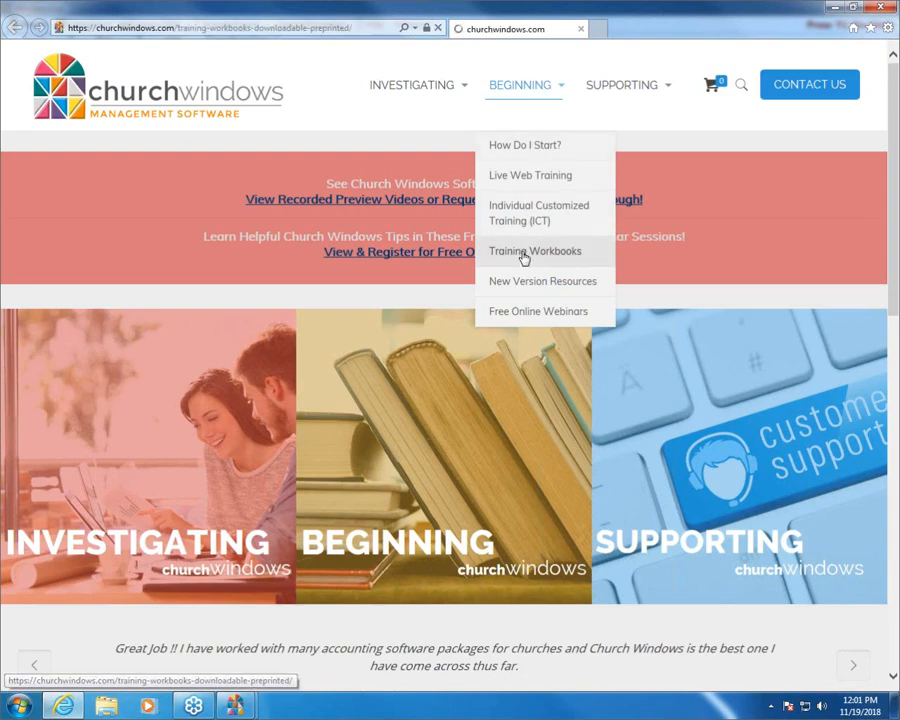
scroll(522, 257, down, 5)
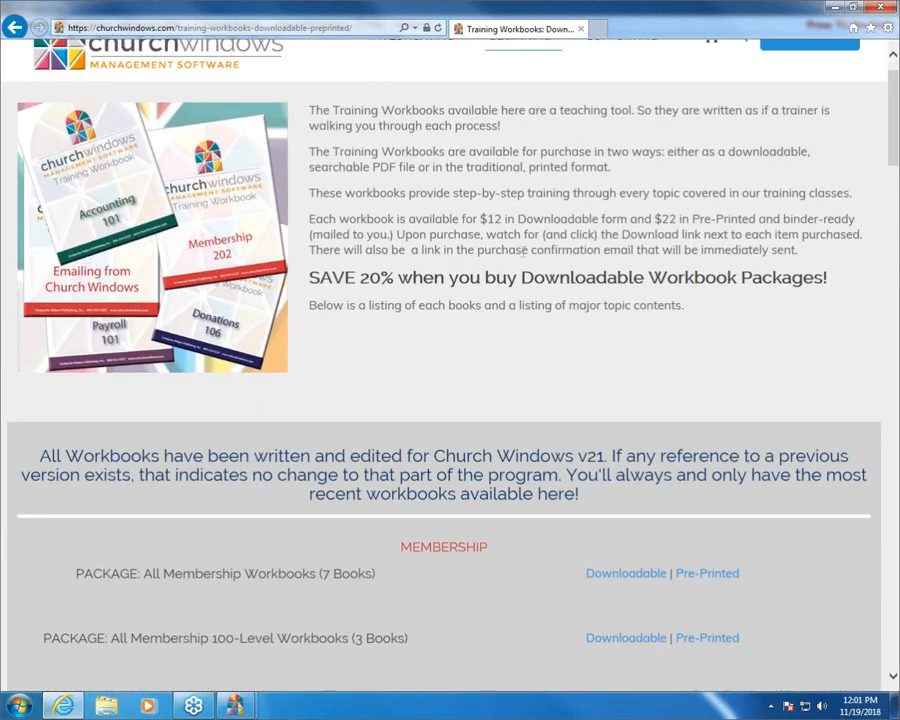
scroll(522, 257, down, 6)
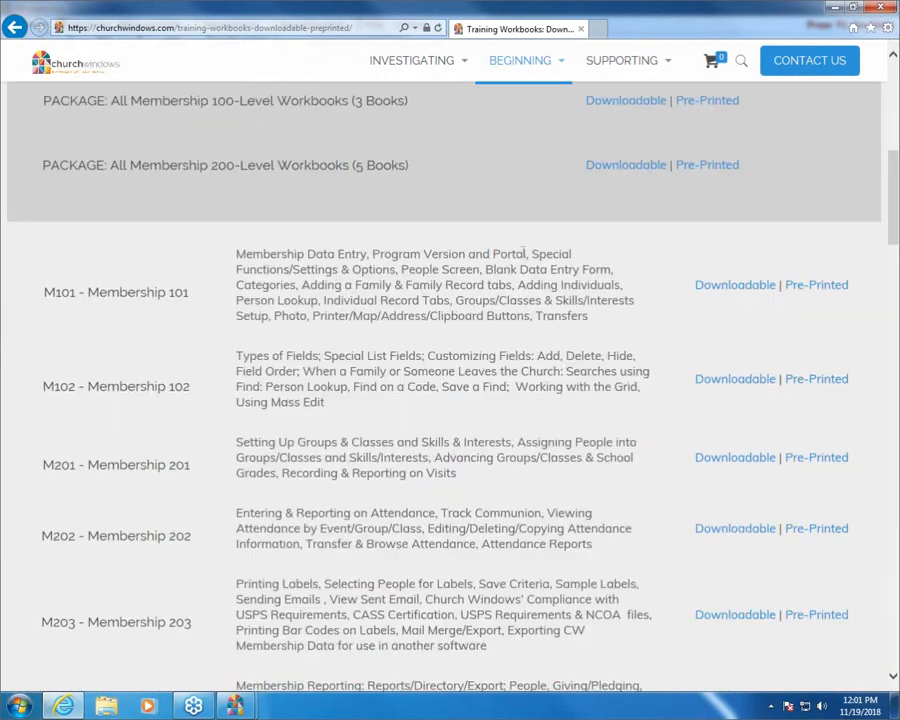
scroll(522, 257, down, 3)
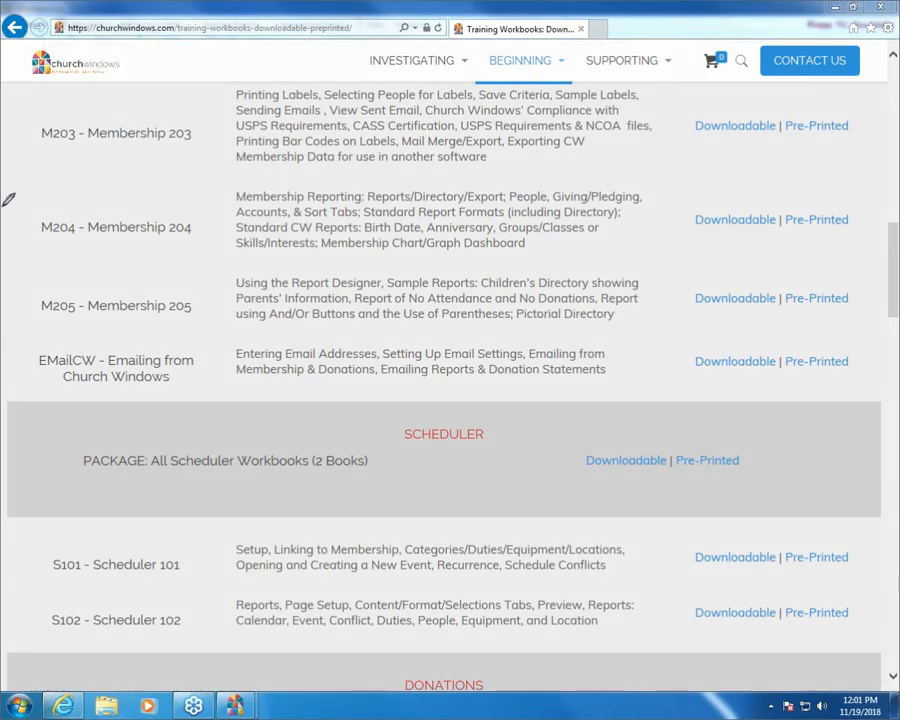
Step: Circle the M204 - Membership 204 row, underline "Membership Reporting: Reports/Directory/Export", clear the markings and close the browser
mouse_move(7, 234)
mouse_down()
mouse_move(154, 256)
mouse_move(650, 256)
mouse_move(855, 214)
mouse_move(568, 190)
mouse_move(212, 181)
mouse_move(24, 234)
mouse_up()
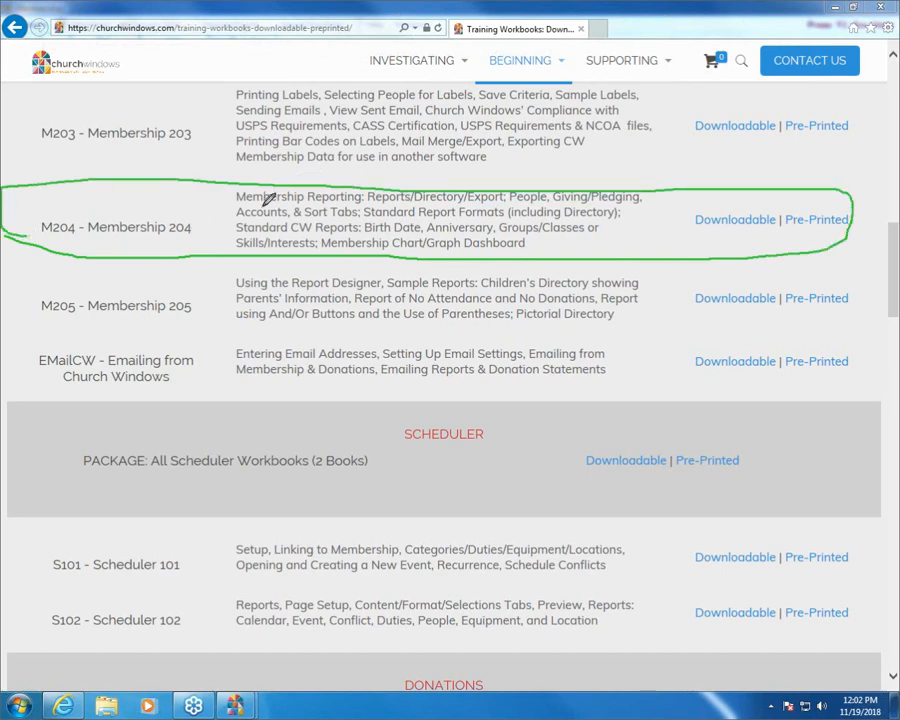
drag(240, 203, 505, 202)
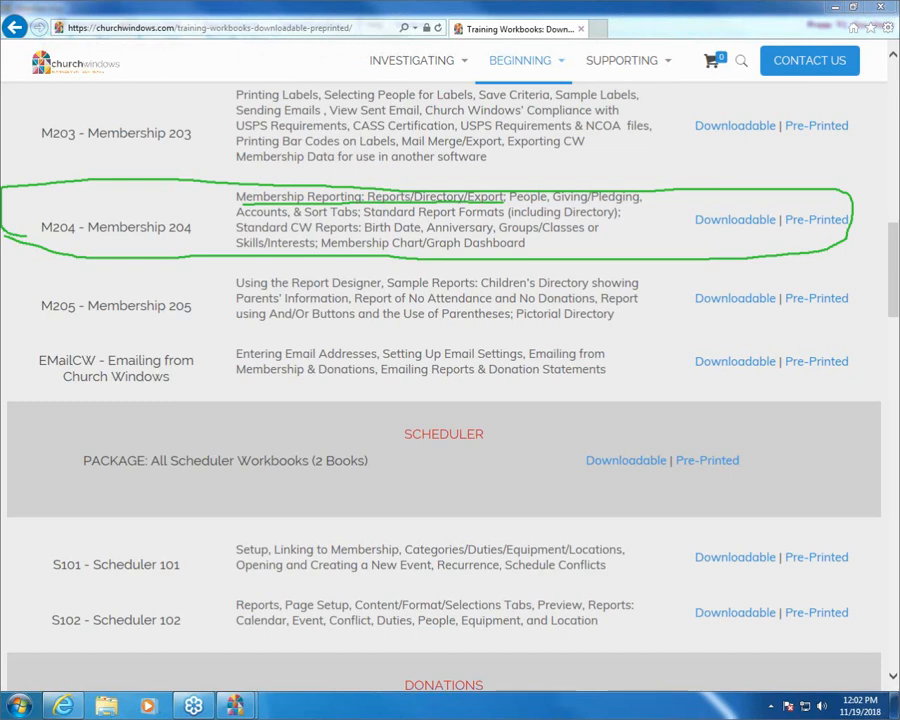
key(Escape)
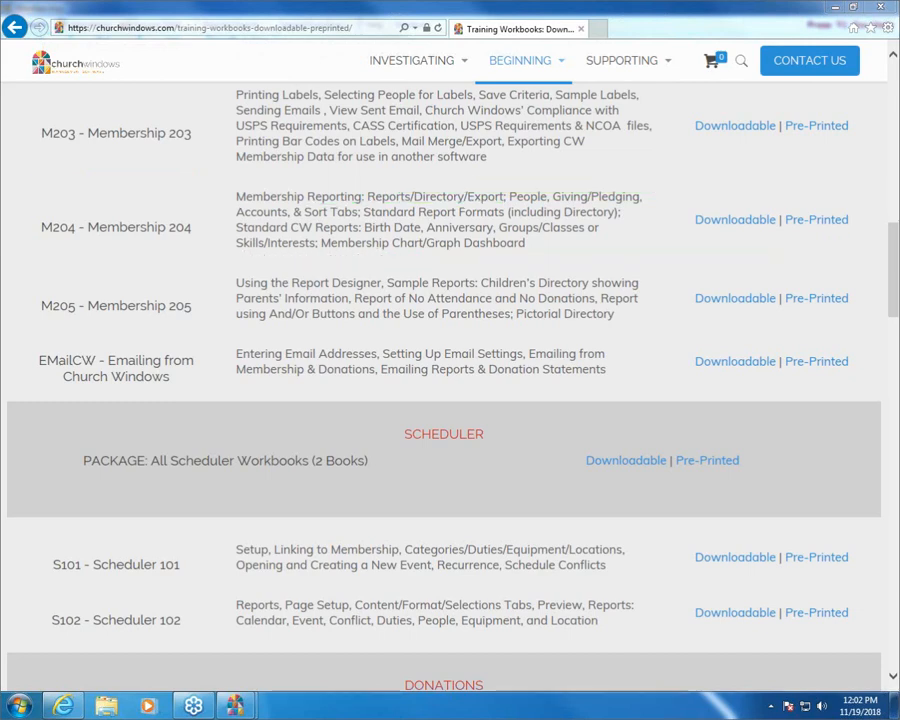
click(877, 11)
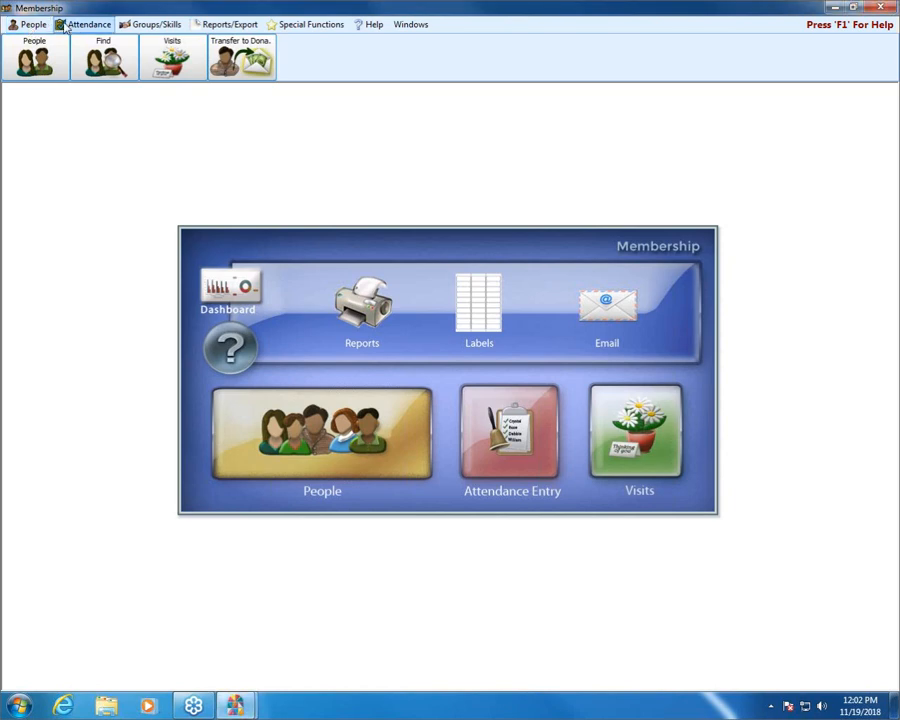
Step: Review the commands offered for Attendance, Groups/Skills and Reports/Export in Membership
click(74, 26)
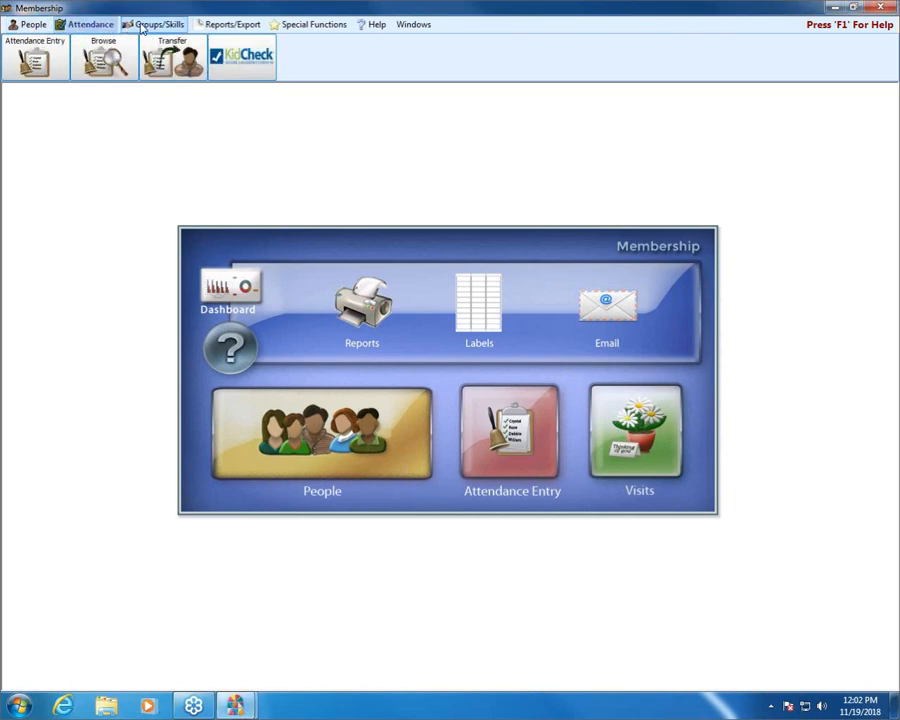
click(143, 26)
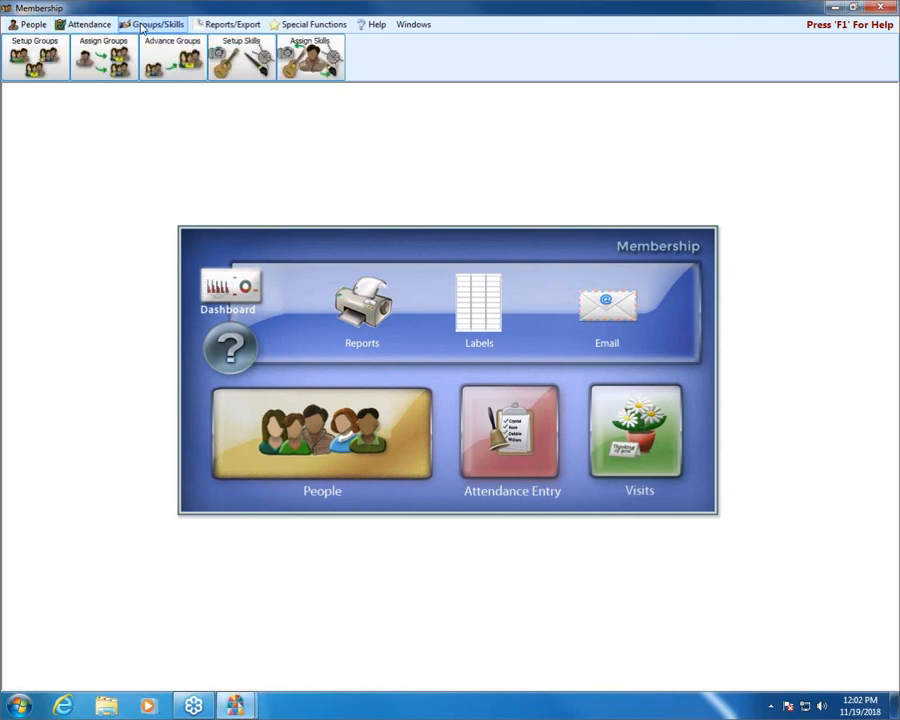
click(230, 26)
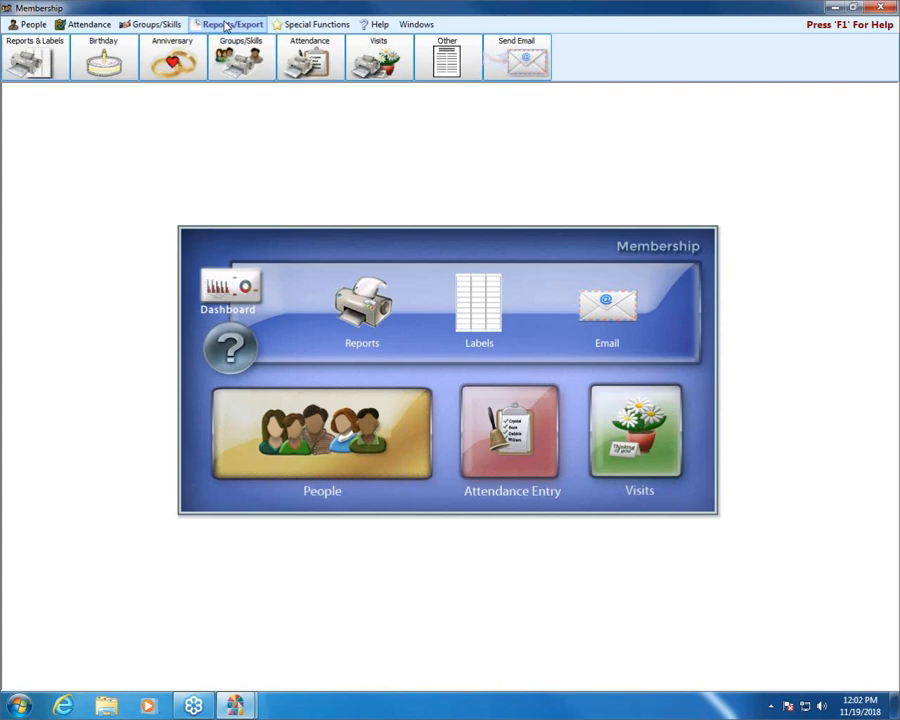
Step: View the general Reports/Directory/Export selection window from the Reports & Labels commands and close it
click(40, 60)
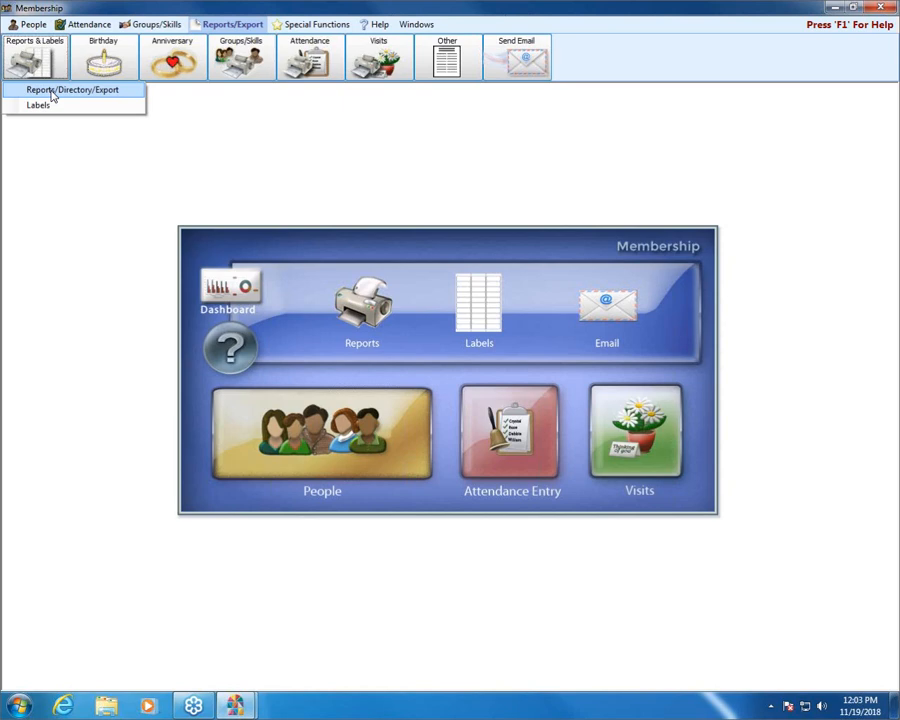
click(52, 92)
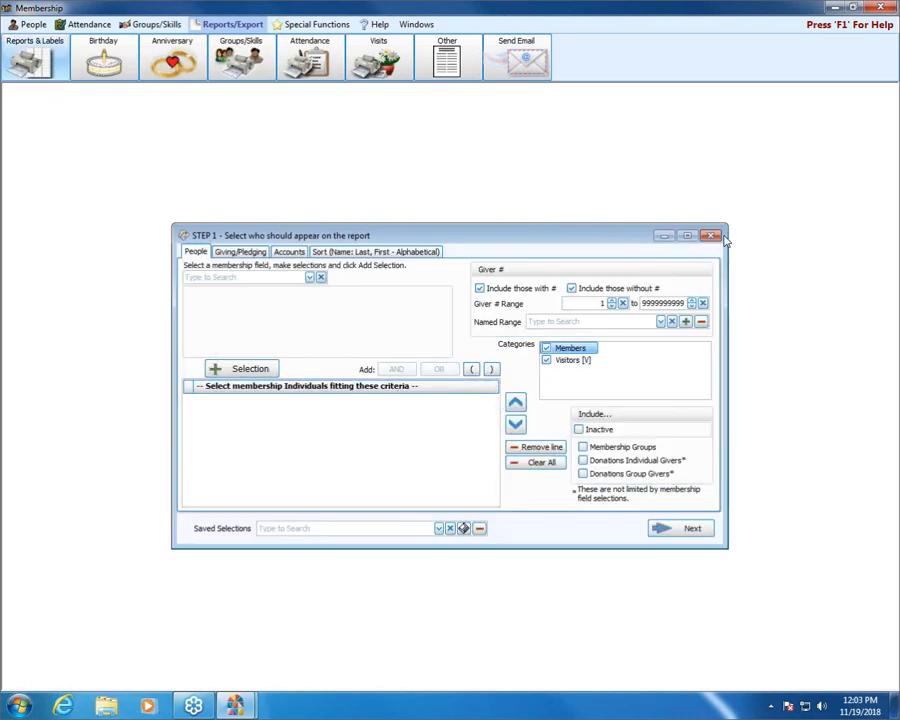
click(710, 235)
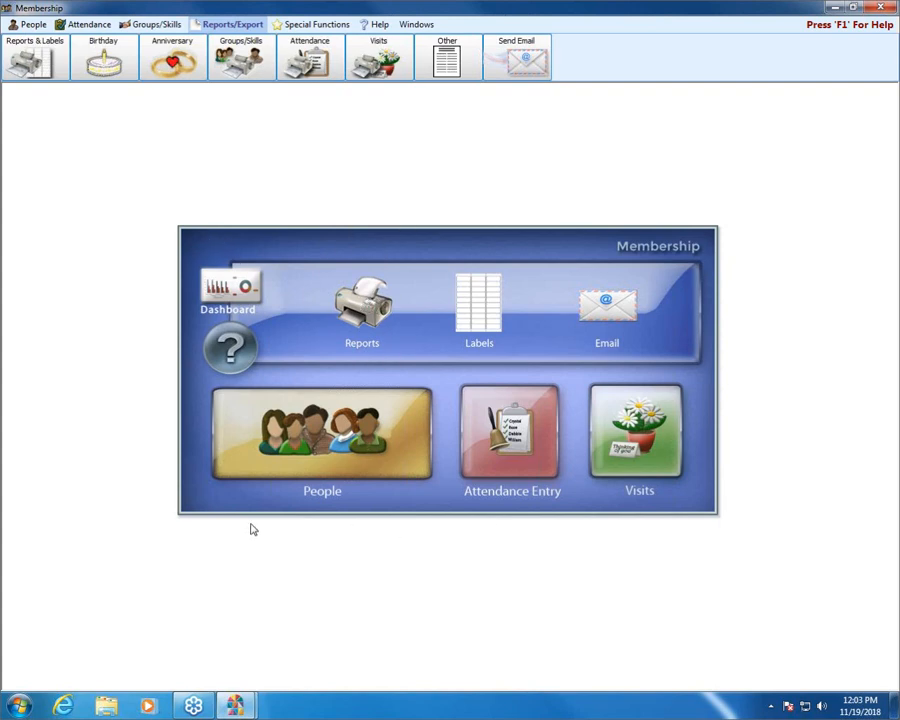
Step: Open the report selection window from the home screen's Reports shortcut, compare it with the Reports & Labels options, and close it
click(362, 305)
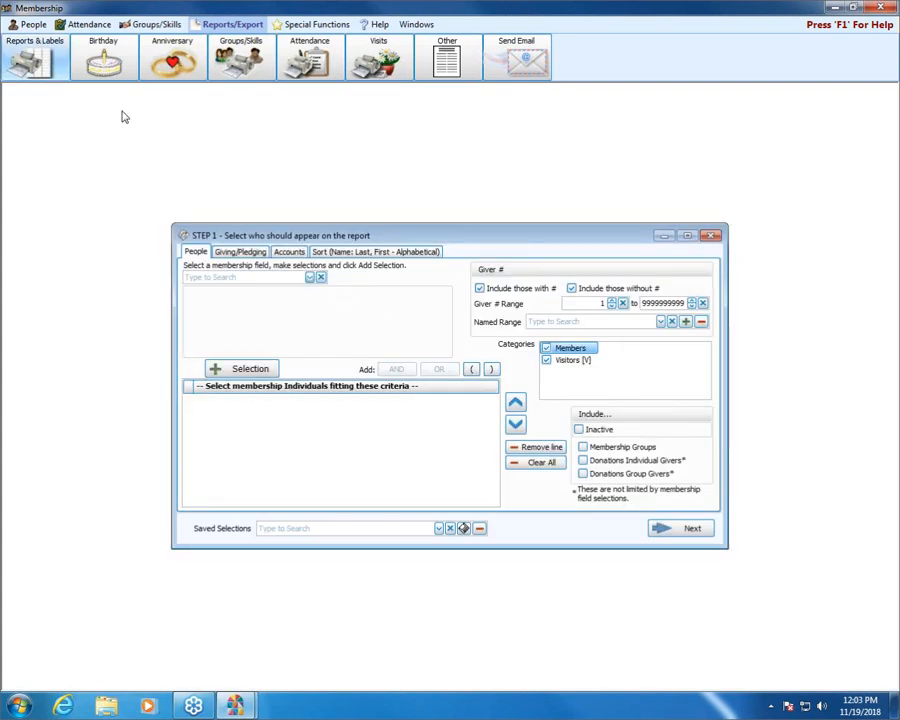
click(35, 62)
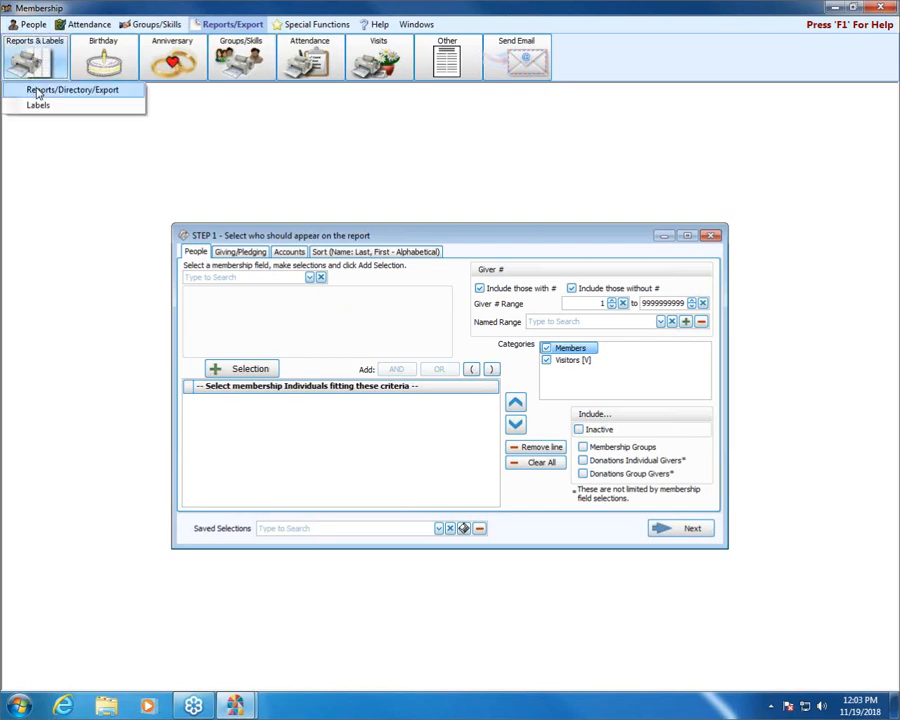
click(710, 235)
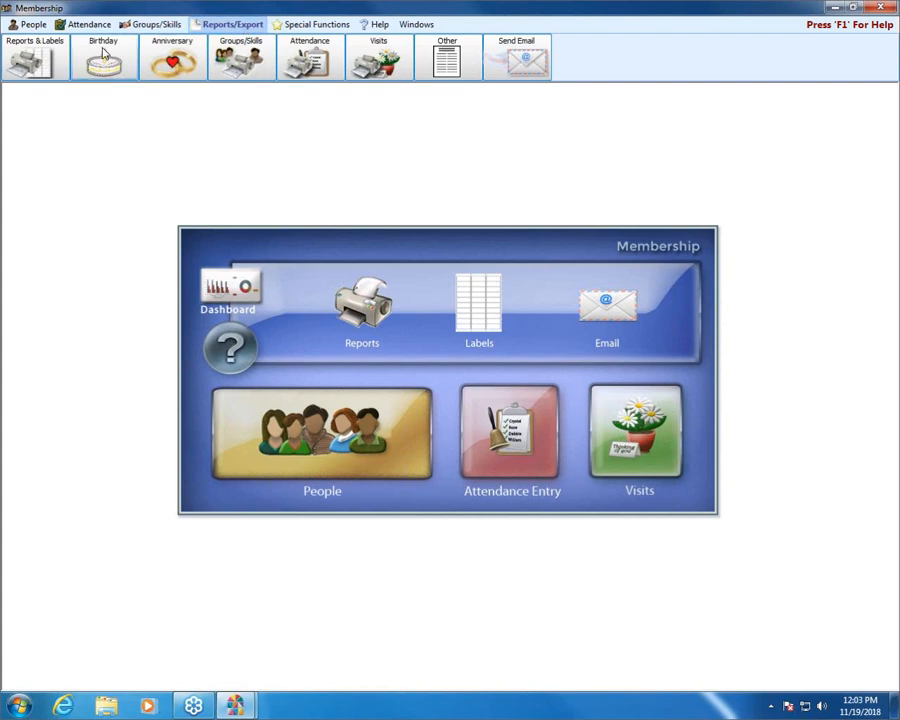
Step: Try to open the Birthday Reports/Directory/Export while the general report selection window is open, and close that window
click(361, 318)
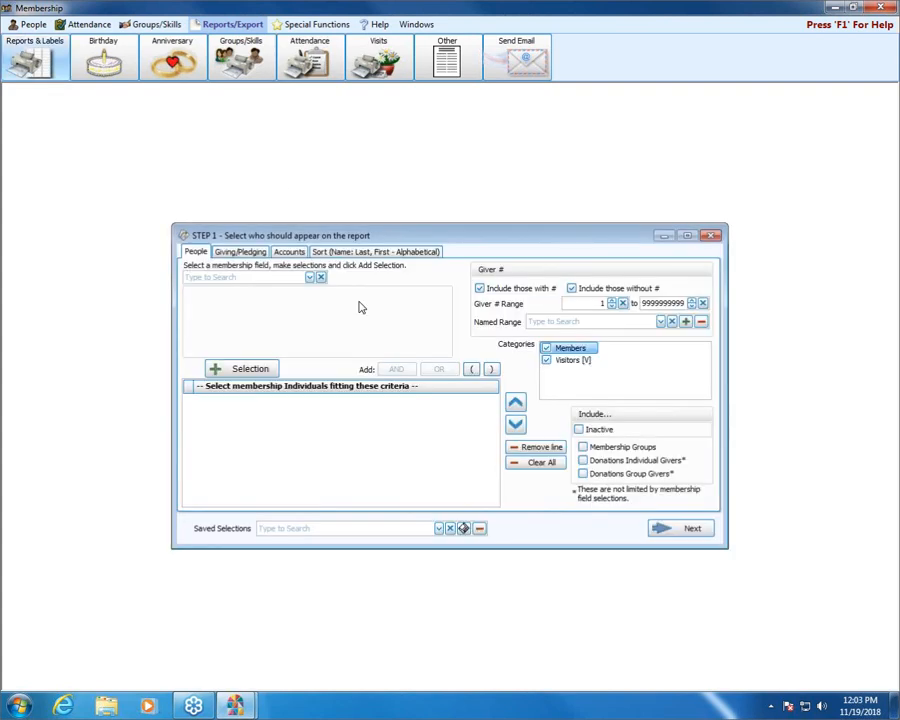
click(107, 52)
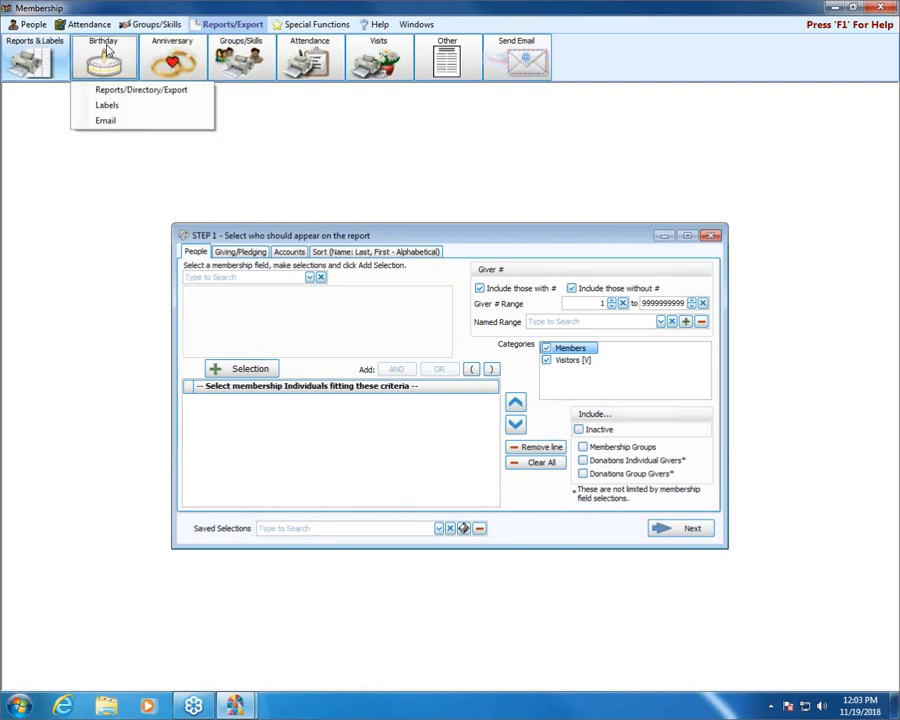
click(114, 91)
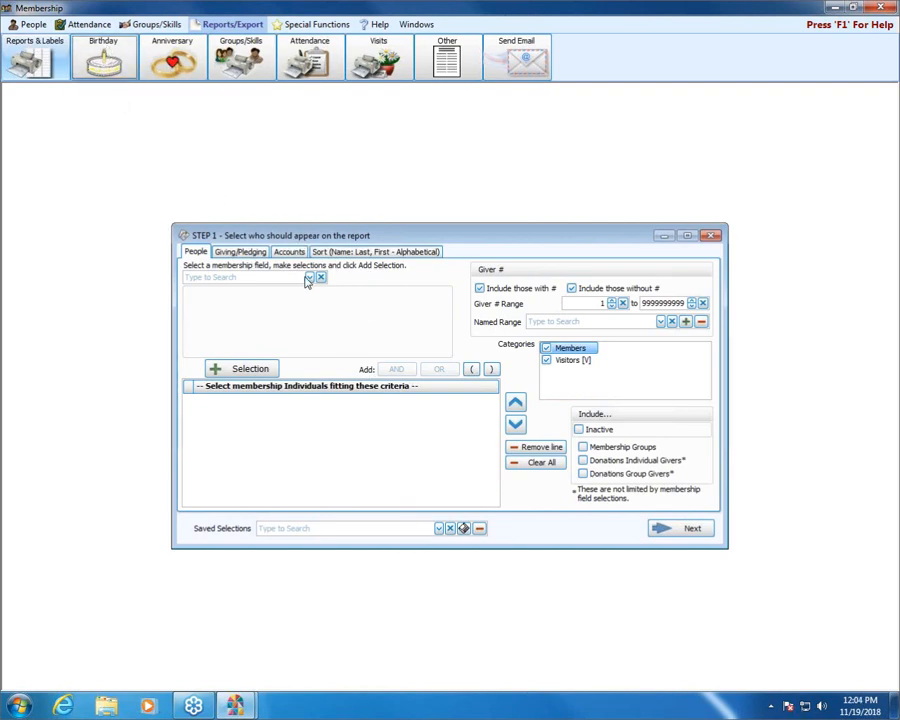
click(711, 236)
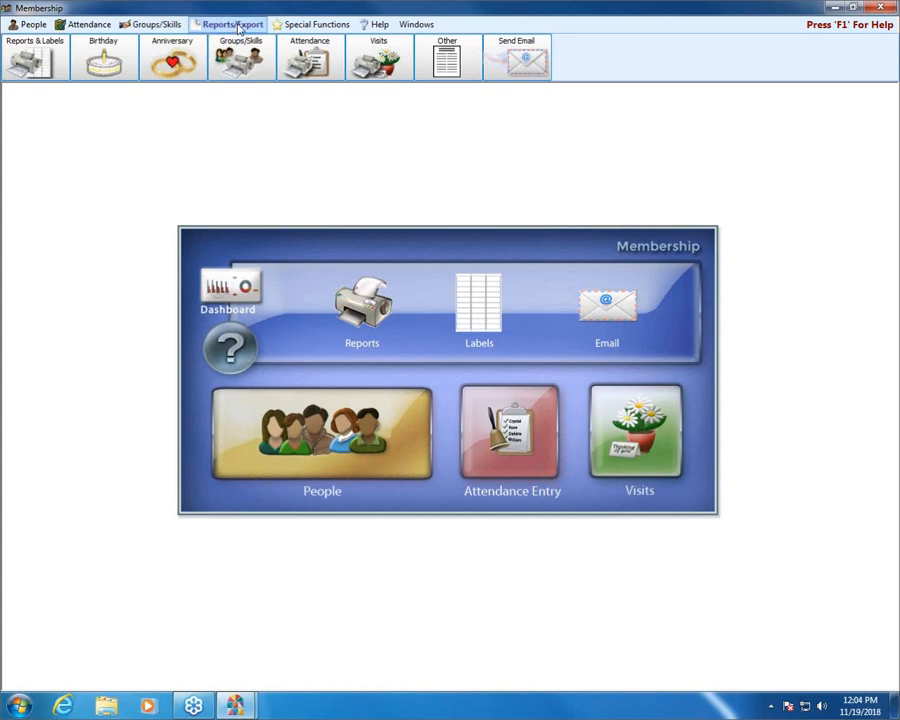
Step: View the Birth Date List selection window through the Birthday Reports/Directory/Export option and close it
click(92, 55)
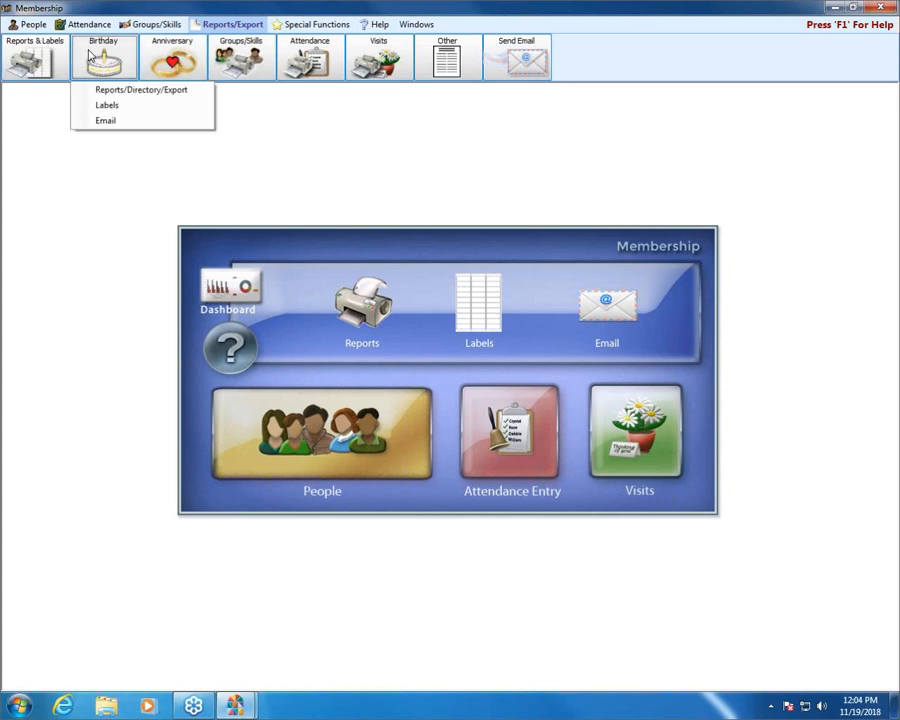
click(148, 92)
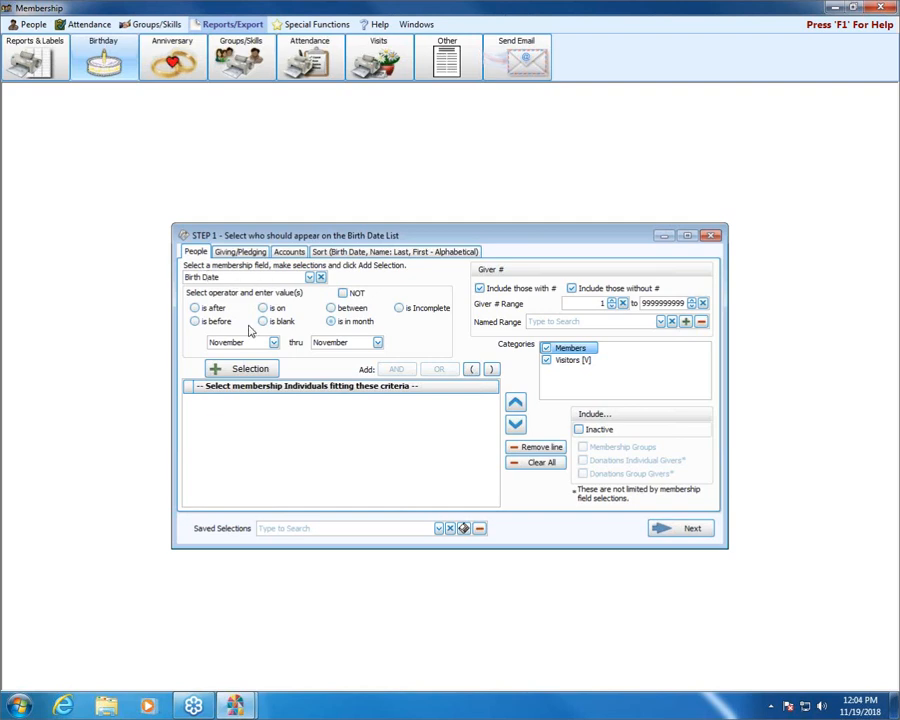
click(713, 237)
Step: View the Anniversary List selection window through the Anniversary Reports/Directory/Export option and close it
click(172, 60)
click(178, 92)
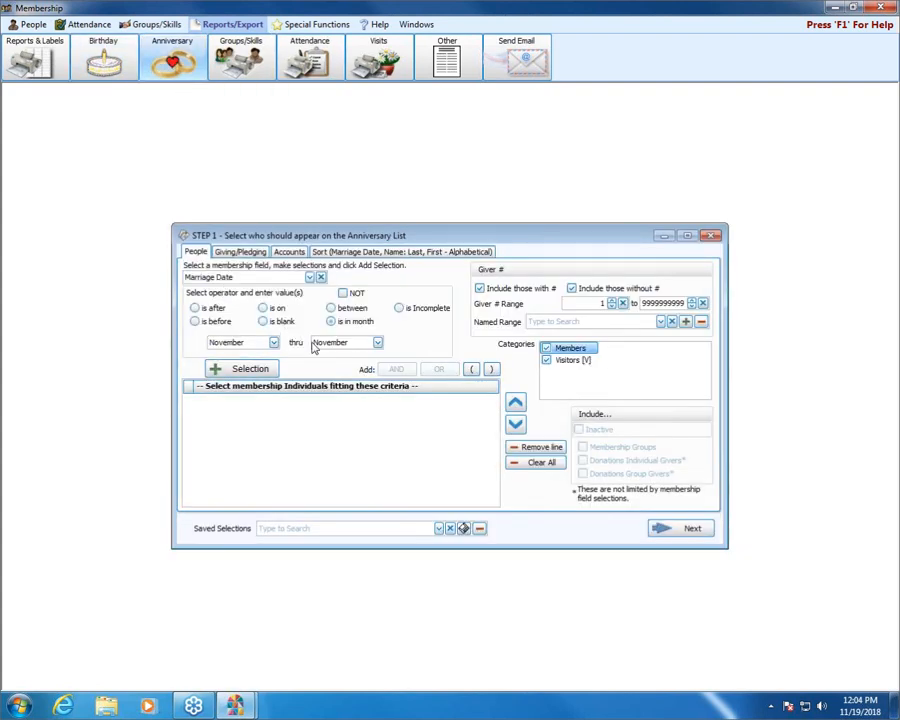
click(711, 235)
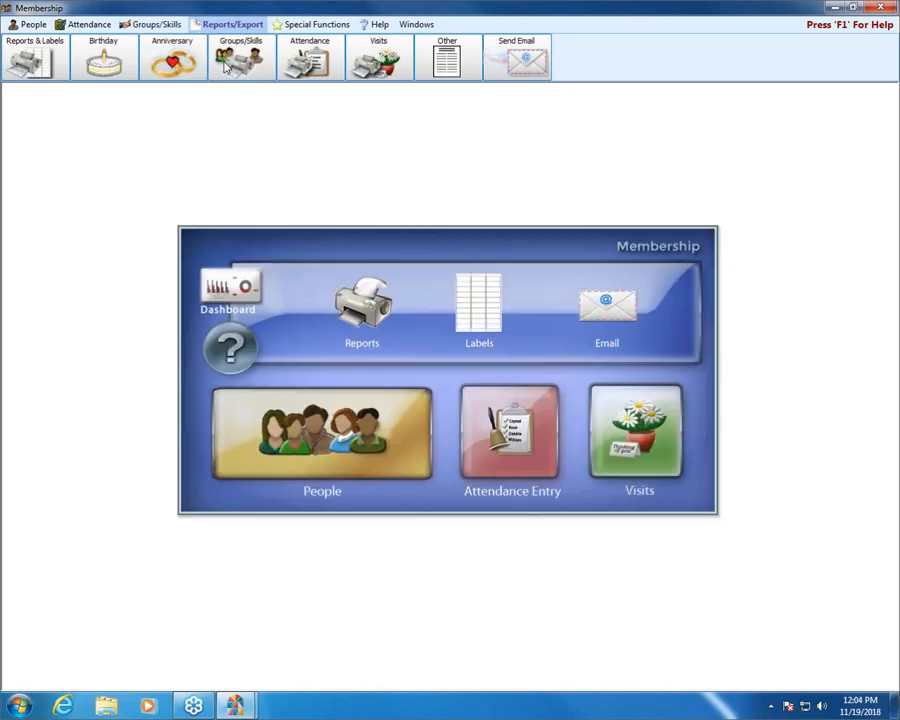
Step: Open the Groups/Classes List report, cancel the group selection, try to continue without choosing a group, and close the report
click(241, 60)
mouse_move(252, 94)
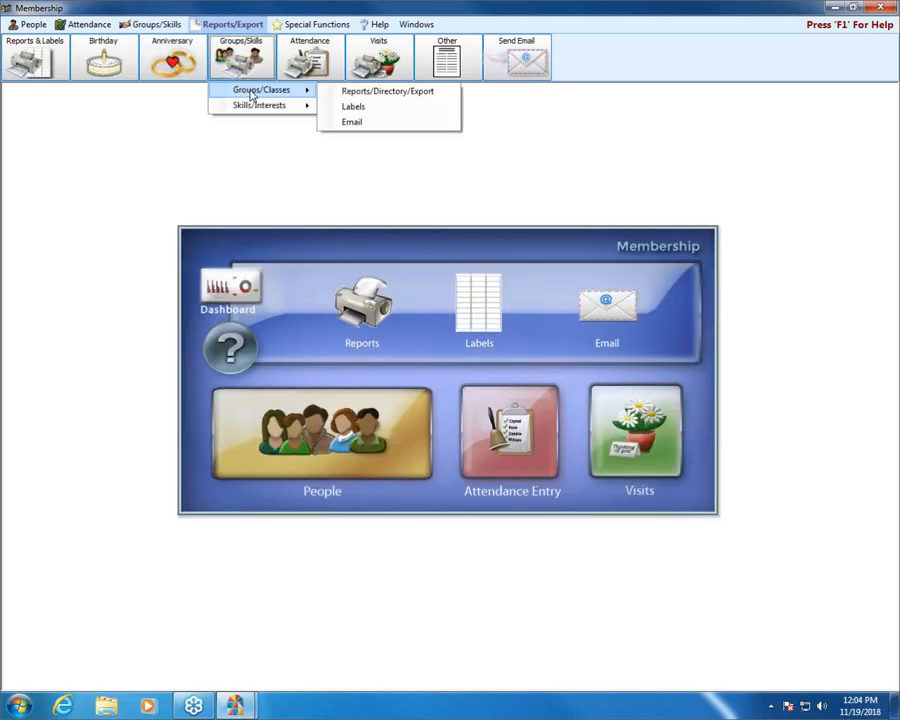
click(367, 91)
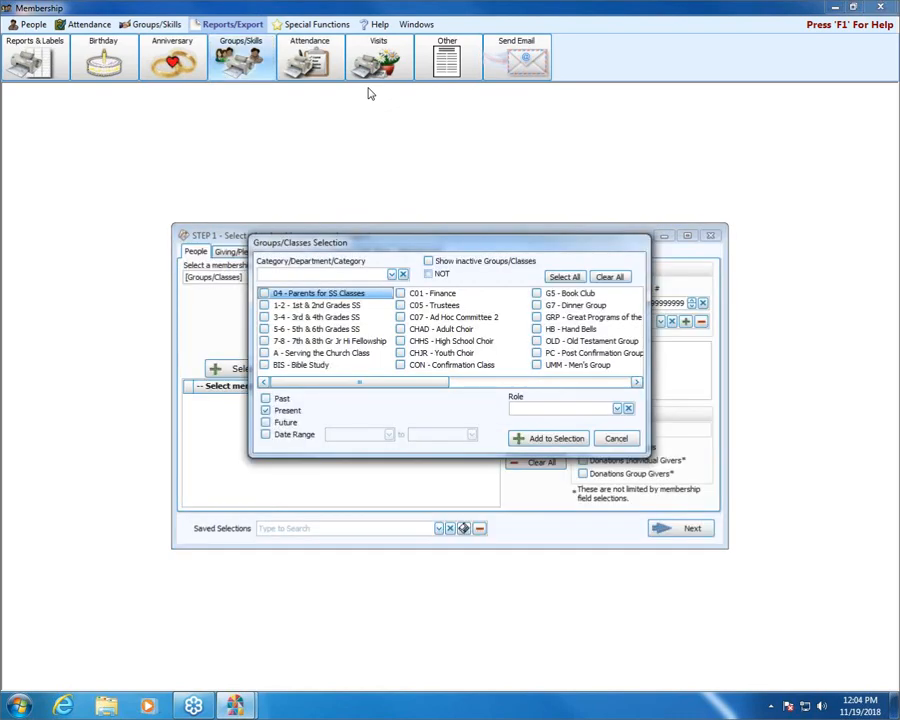
click(614, 440)
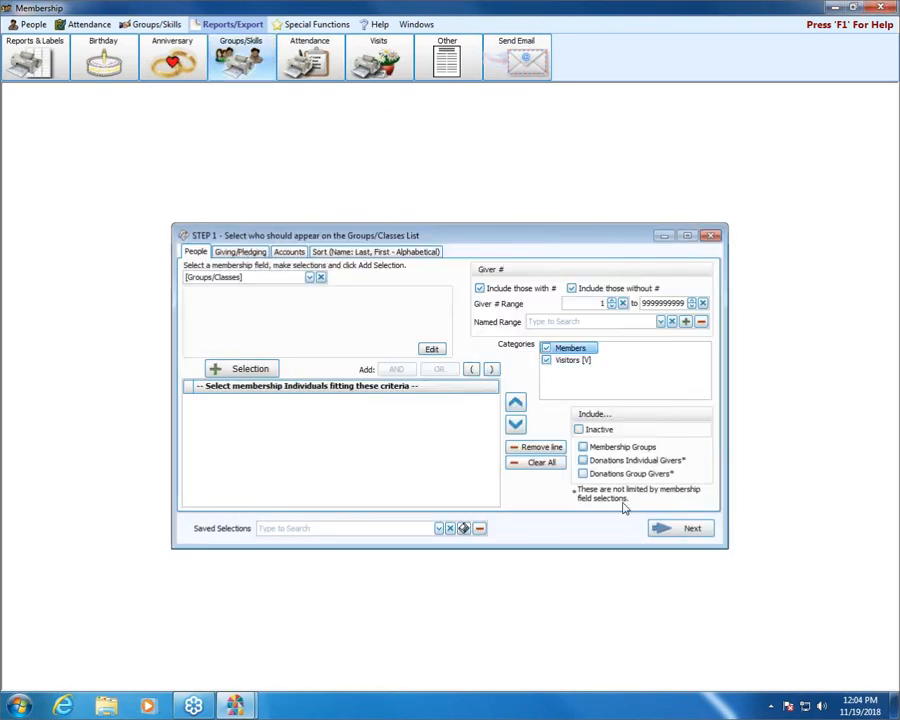
click(671, 529)
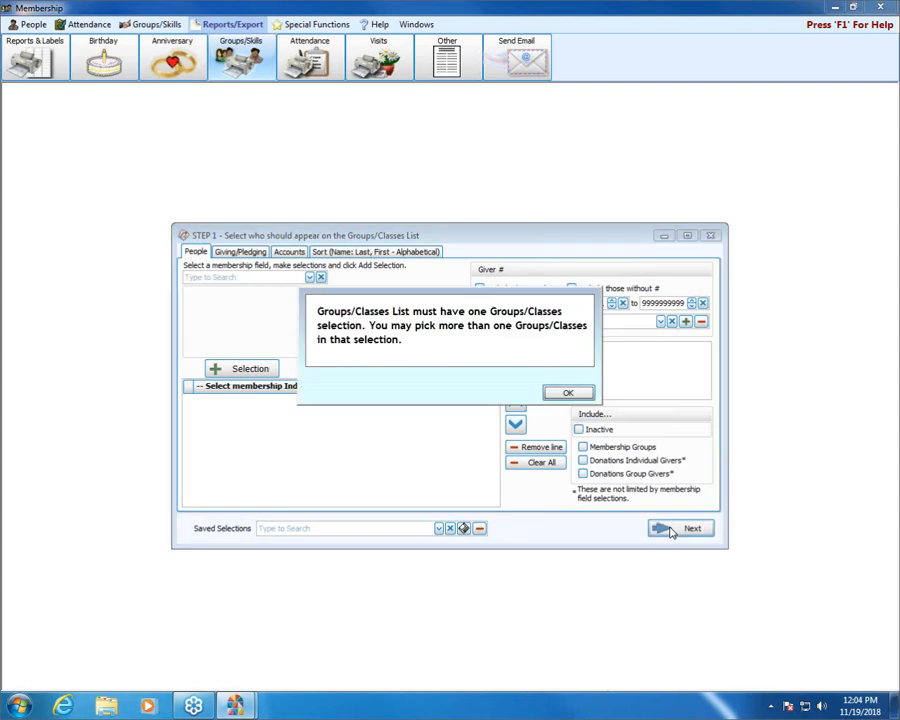
click(567, 395)
click(710, 235)
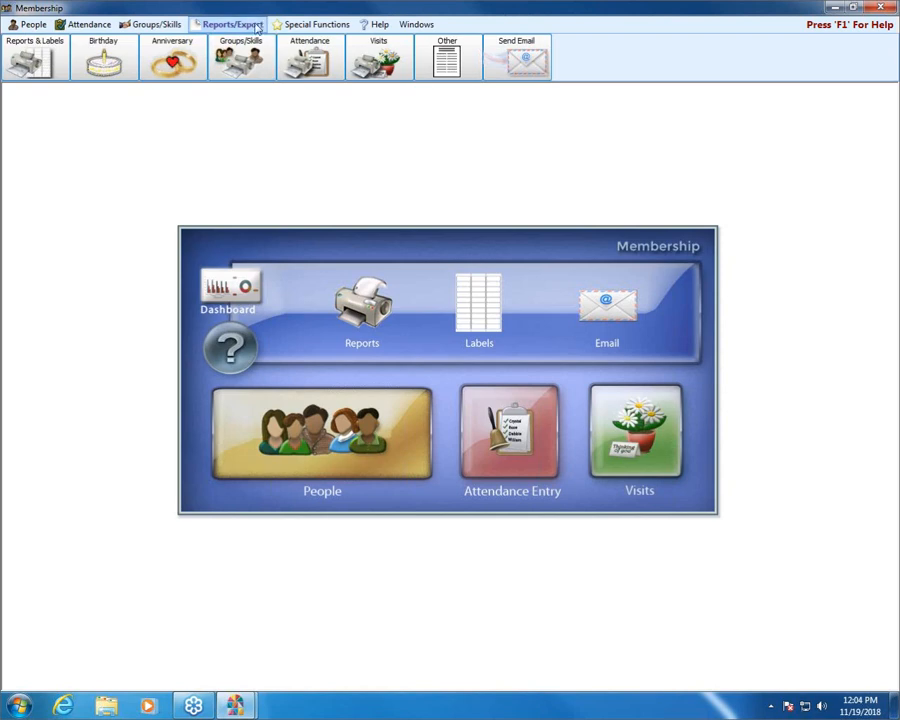
Step: Review the report choices offered for Attendance and for Other in Reports/Export
click(308, 62)
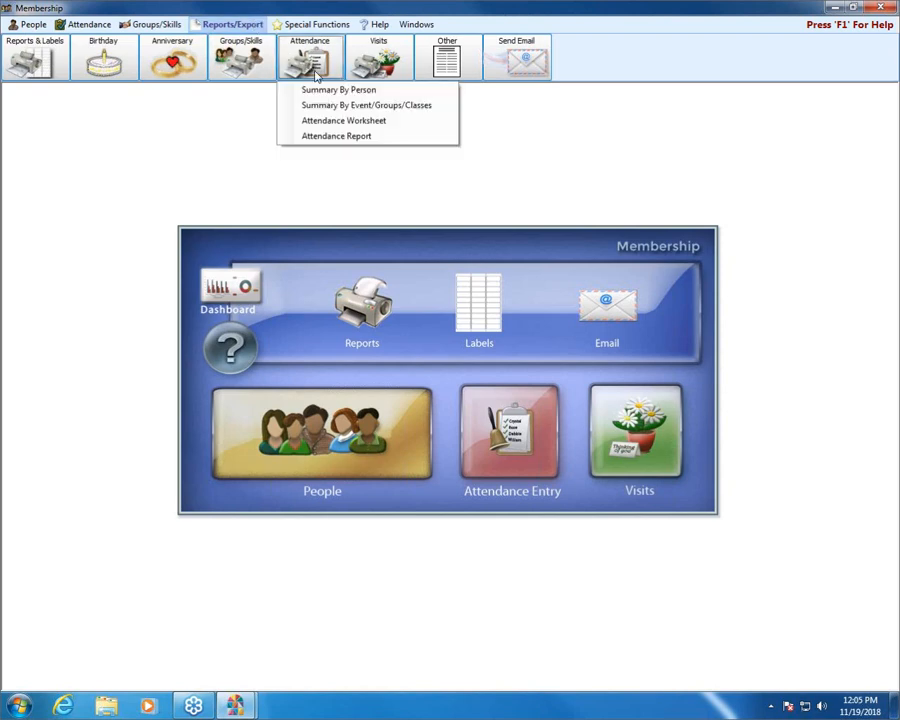
click(237, 126)
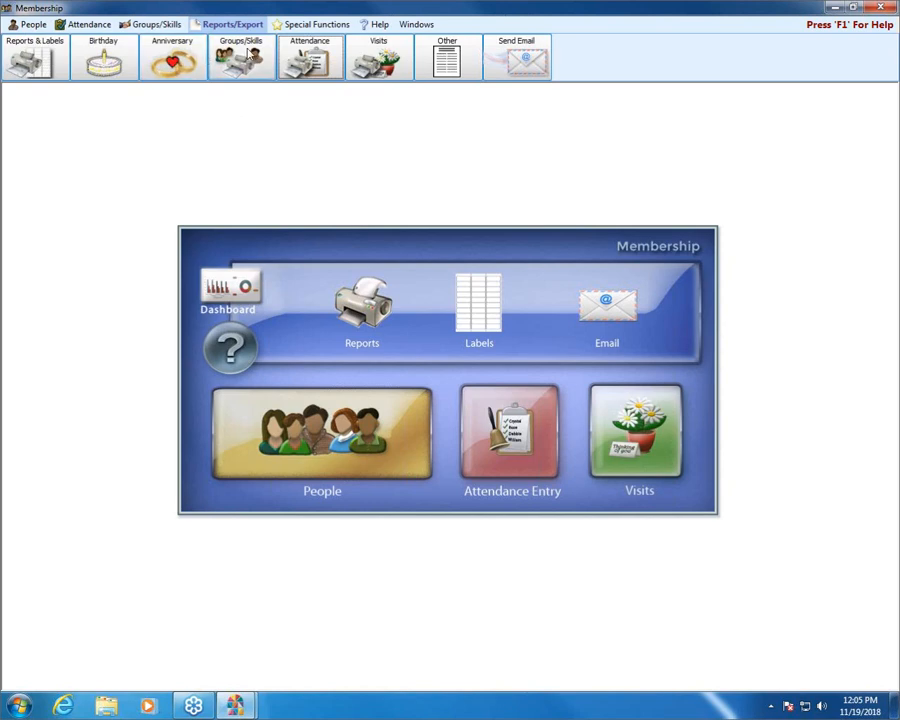
click(444, 62)
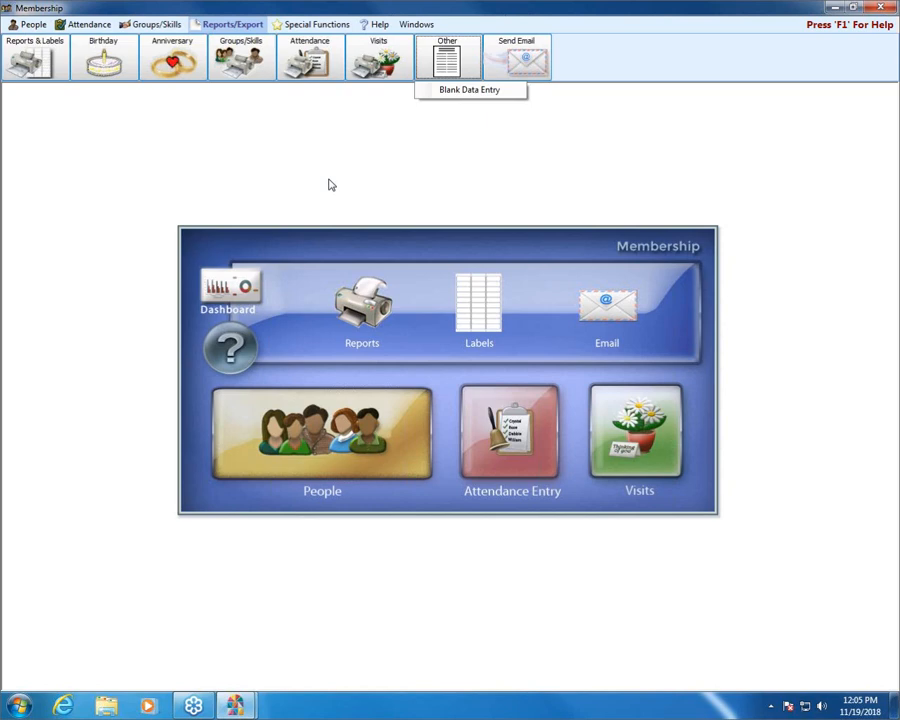
Step: Open the Reports/Directory/Export selection window for the general membership reports
click(209, 24)
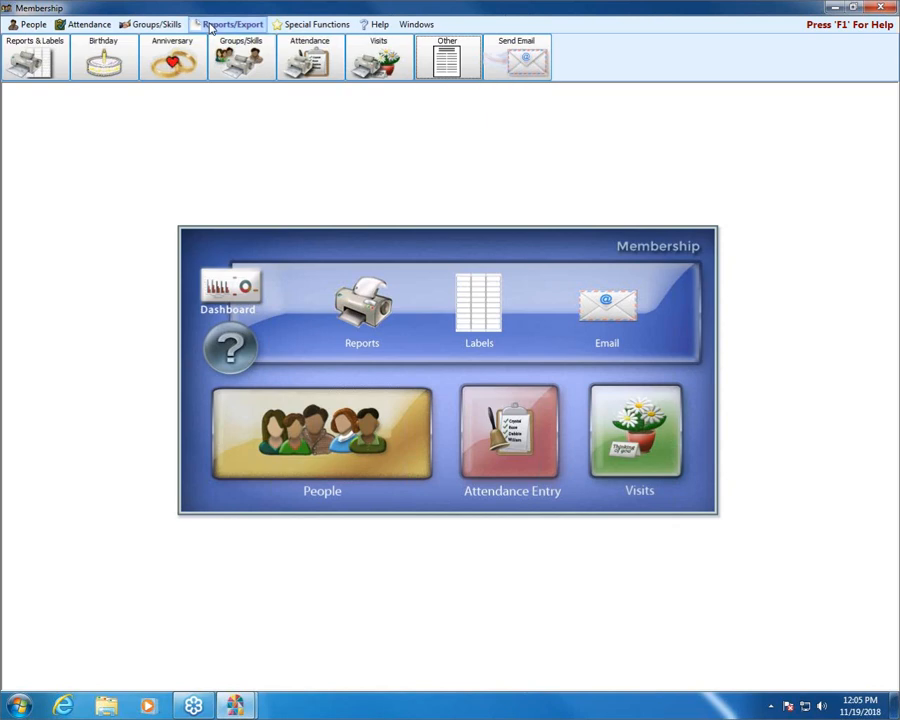
click(32, 58)
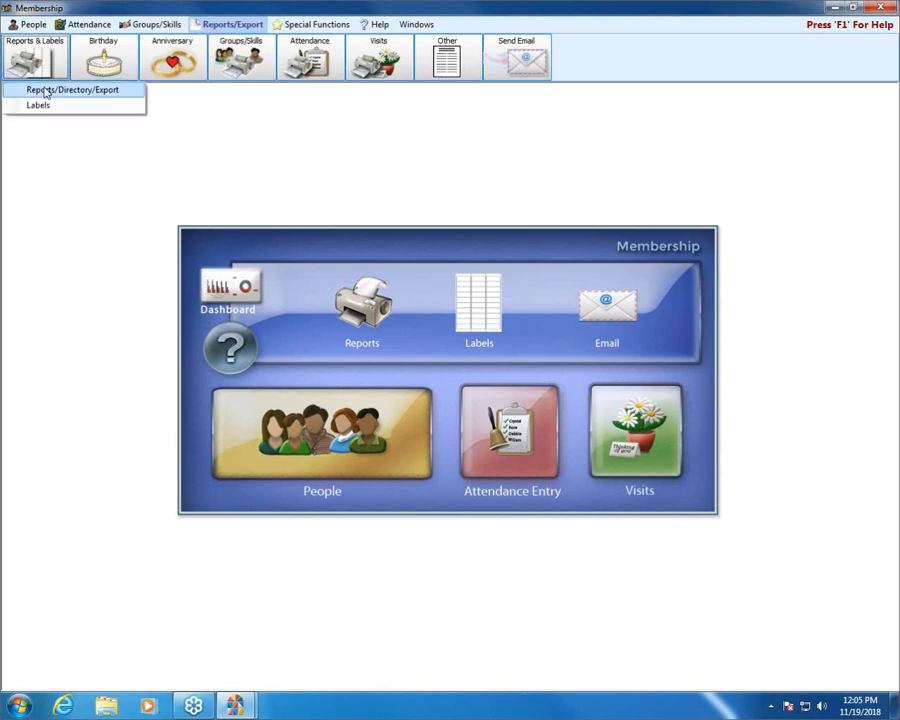
click(44, 91)
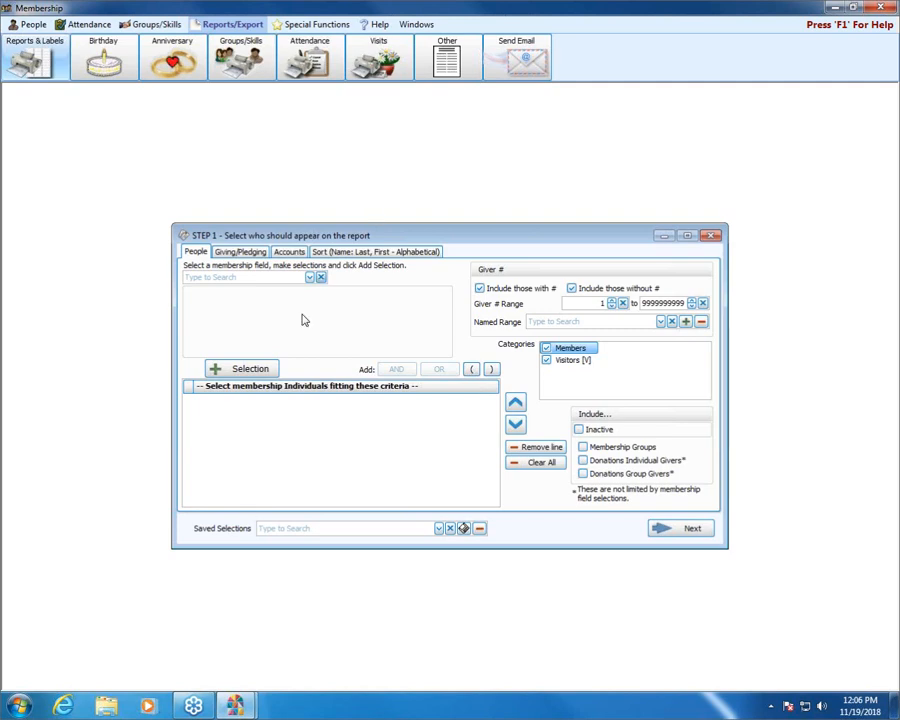
Step: Browse the membership fields, view the Attendance selection options, cancel them and clear the chosen field
click(310, 279)
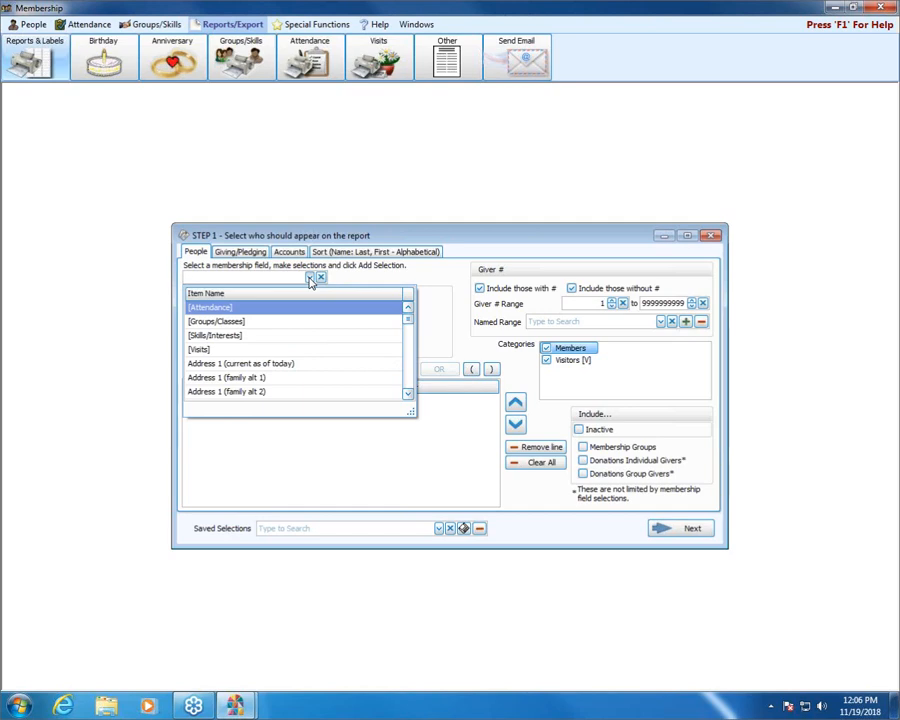
click(310, 279)
click(310, 279)
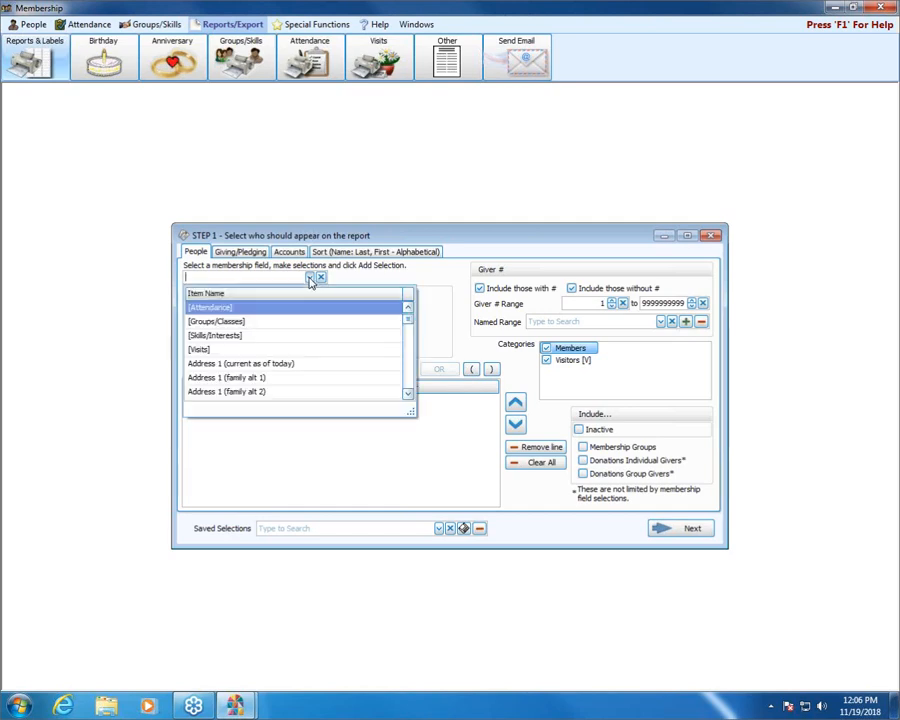
click(411, 325)
mouse_move(411, 330)
mouse_down()
mouse_move(419, 395)
mouse_move(406, 363)
mouse_move(409, 318)
mouse_up()
click(215, 307)
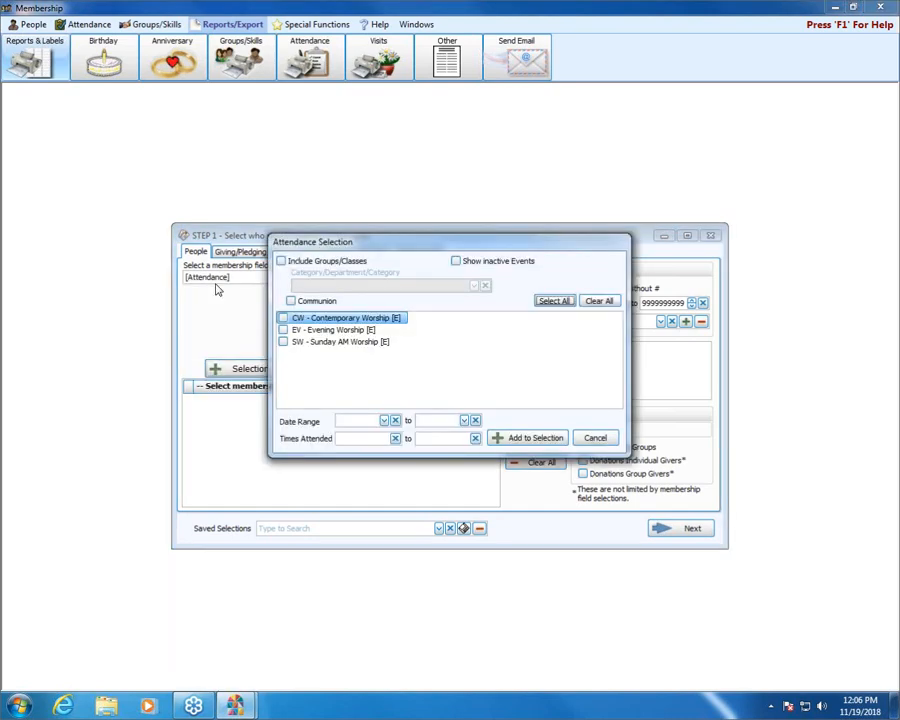
click(595, 438)
click(321, 277)
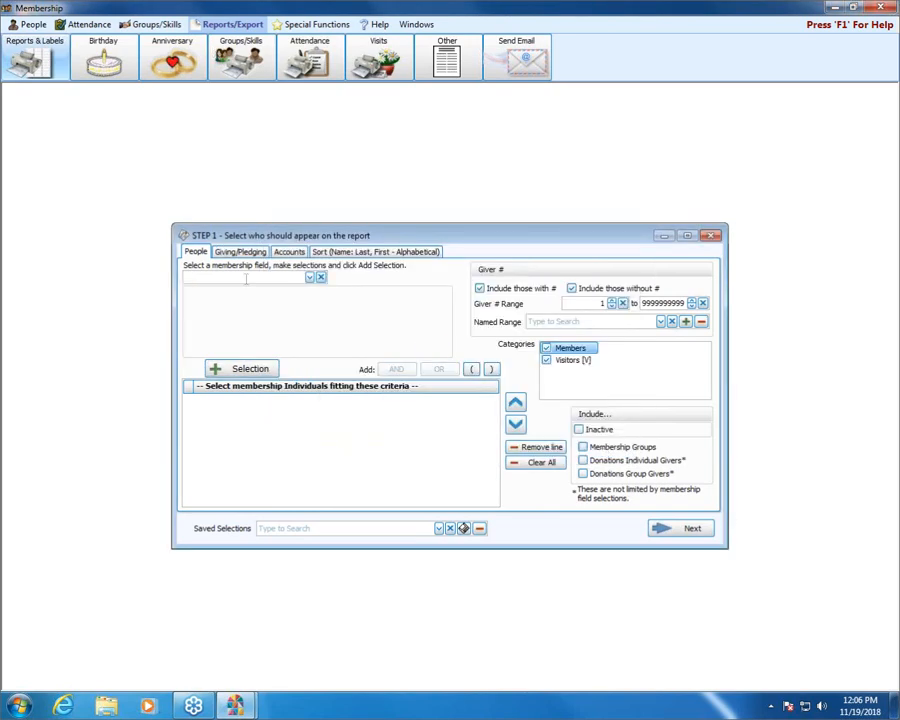
Step: Add a Status Code criterion that includes Active Member, Associate Member and Inactive Member
text(statu)
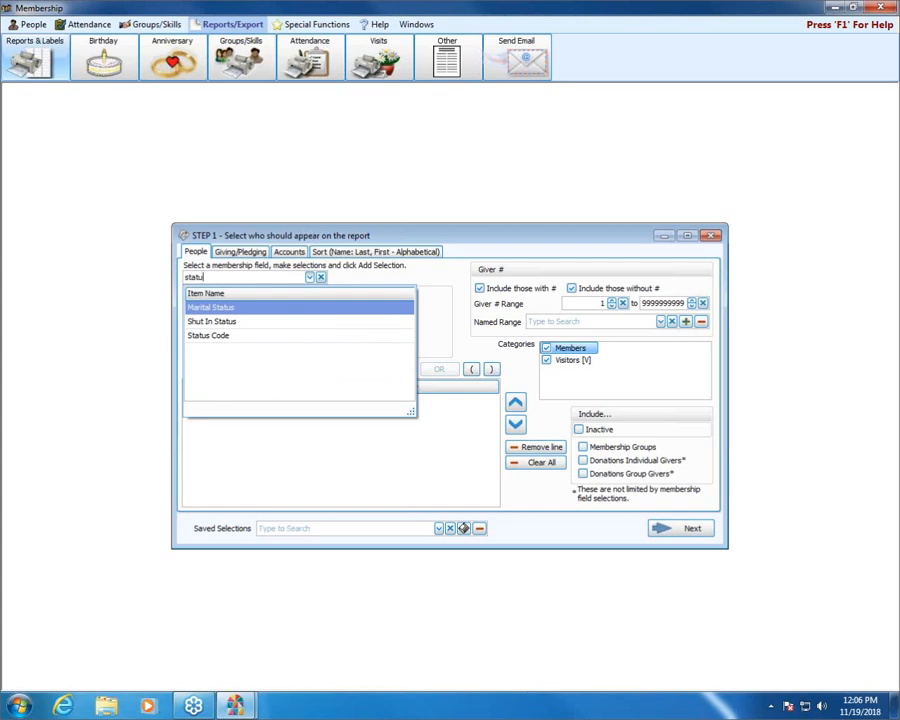
click(242, 336)
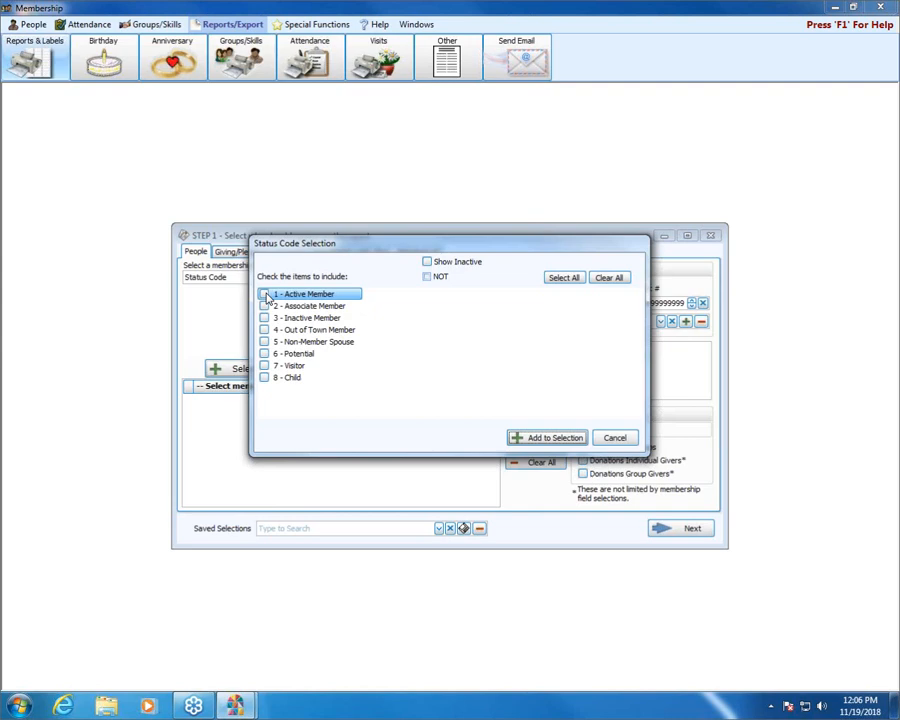
click(265, 296)
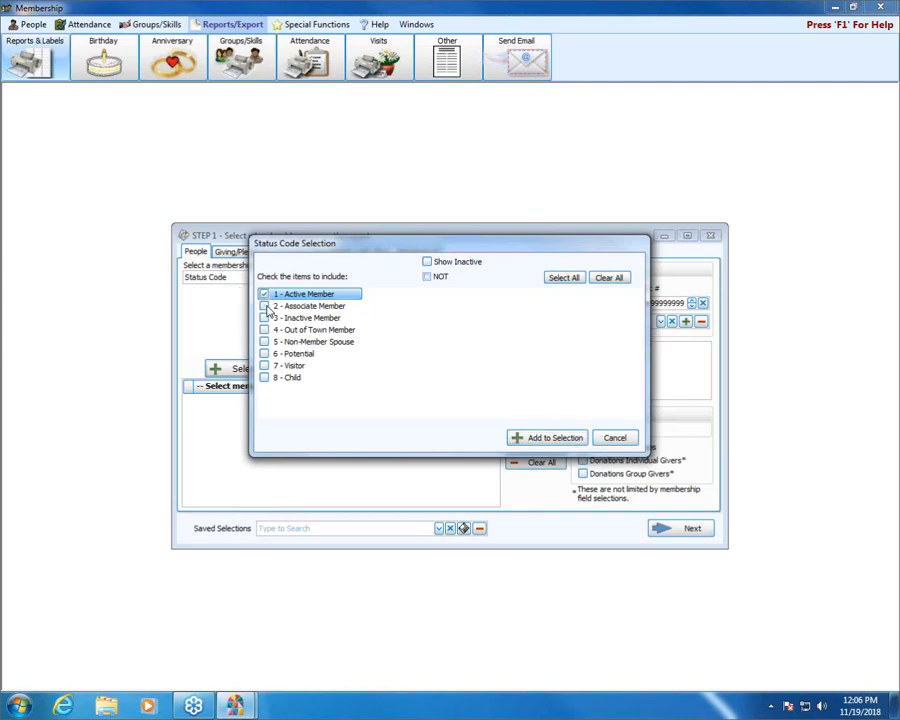
click(265, 306)
click(265, 318)
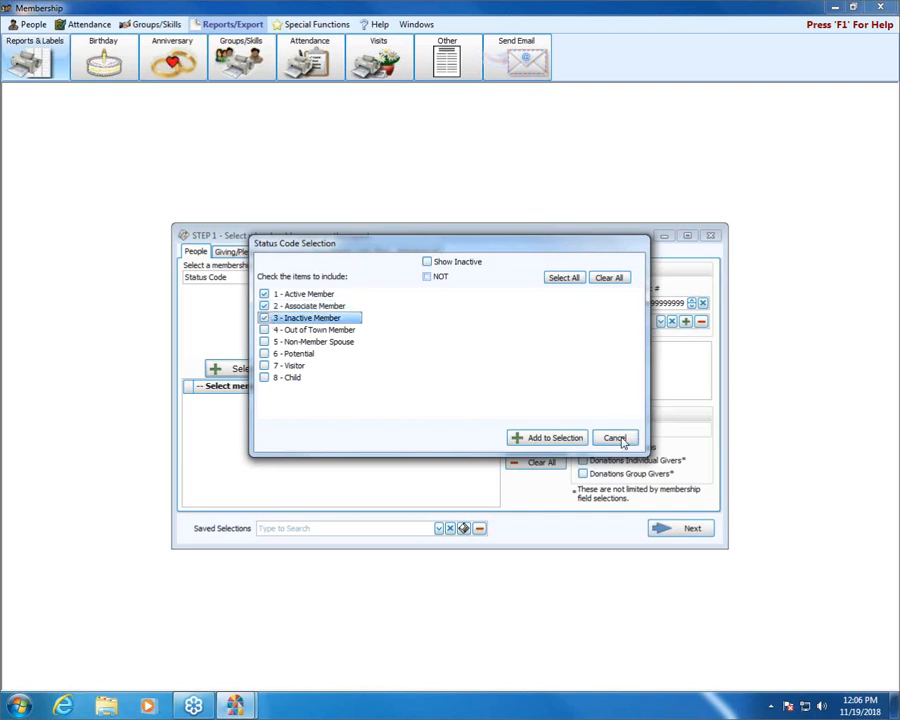
click(553, 438)
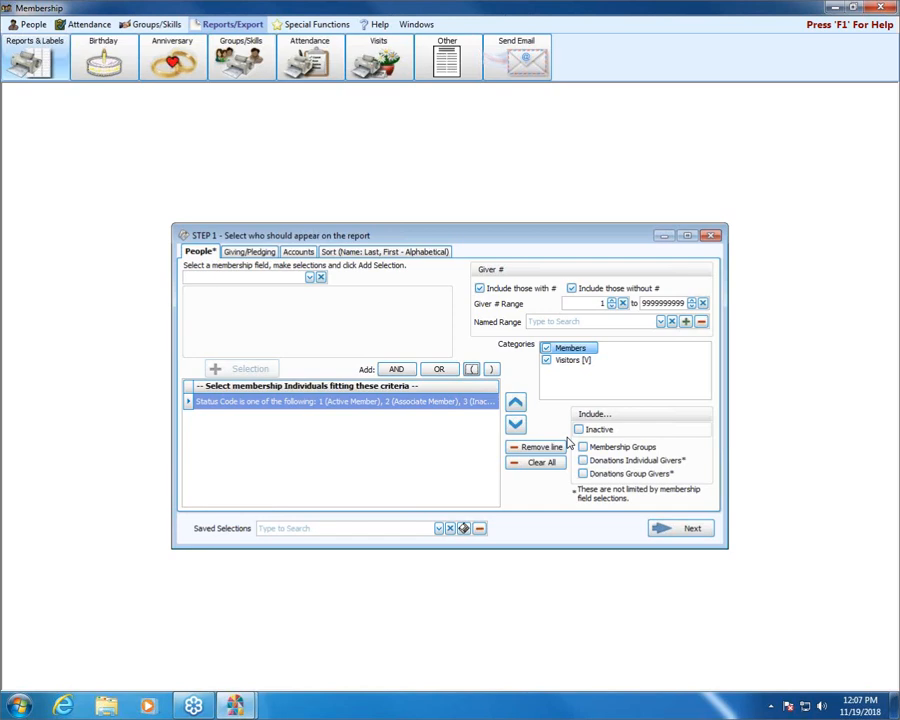
Step: Look at the membership field list again and add an AND after the Status Code criterion
click(309, 278)
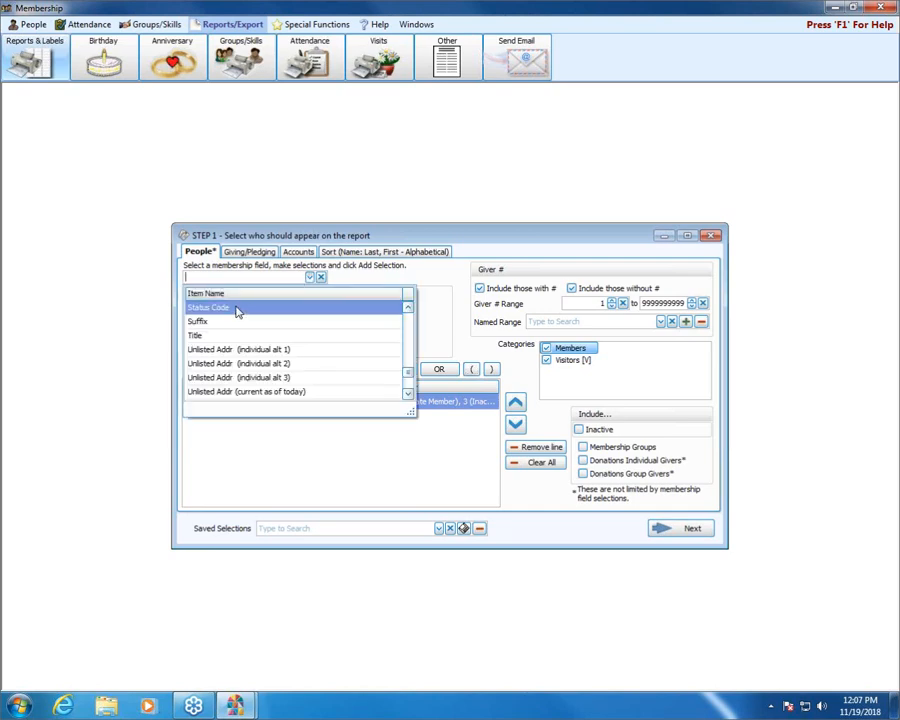
click(418, 286)
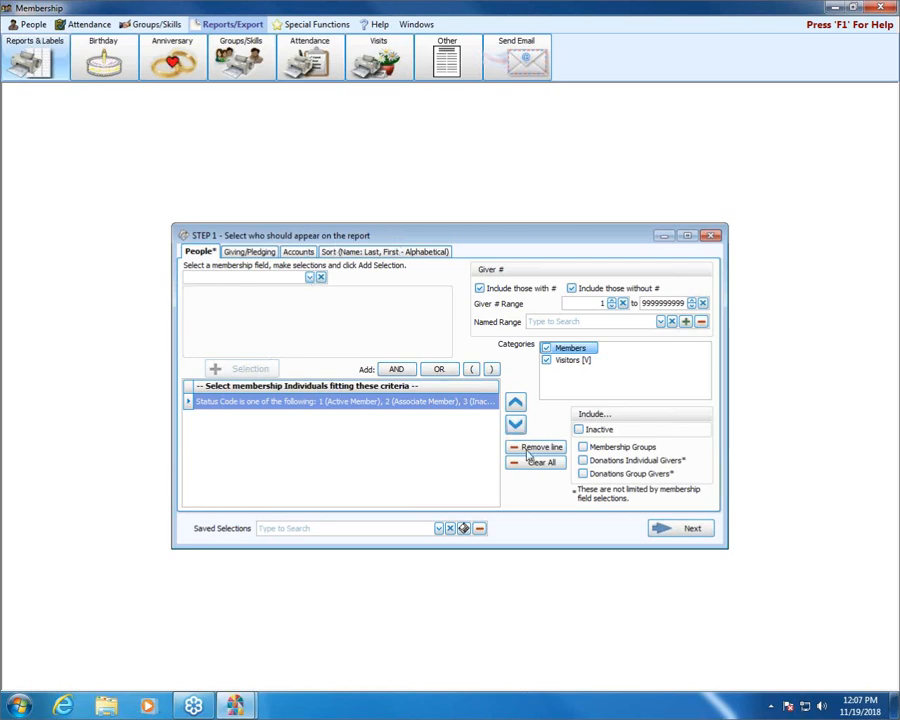
click(410, 372)
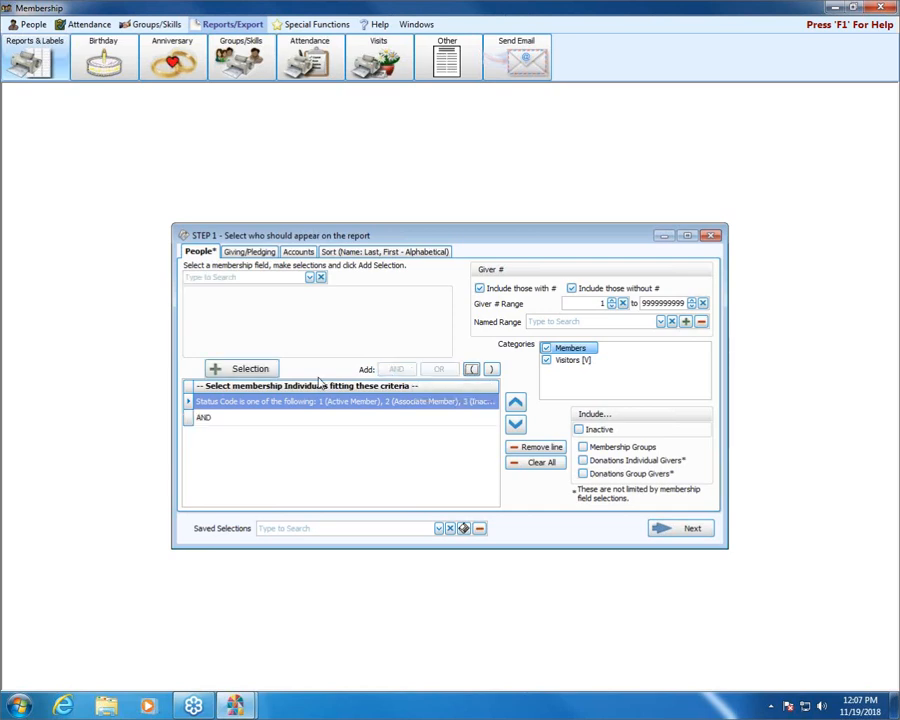
Step: Add an Age criterion for people between 18 and 50
click(310, 277)
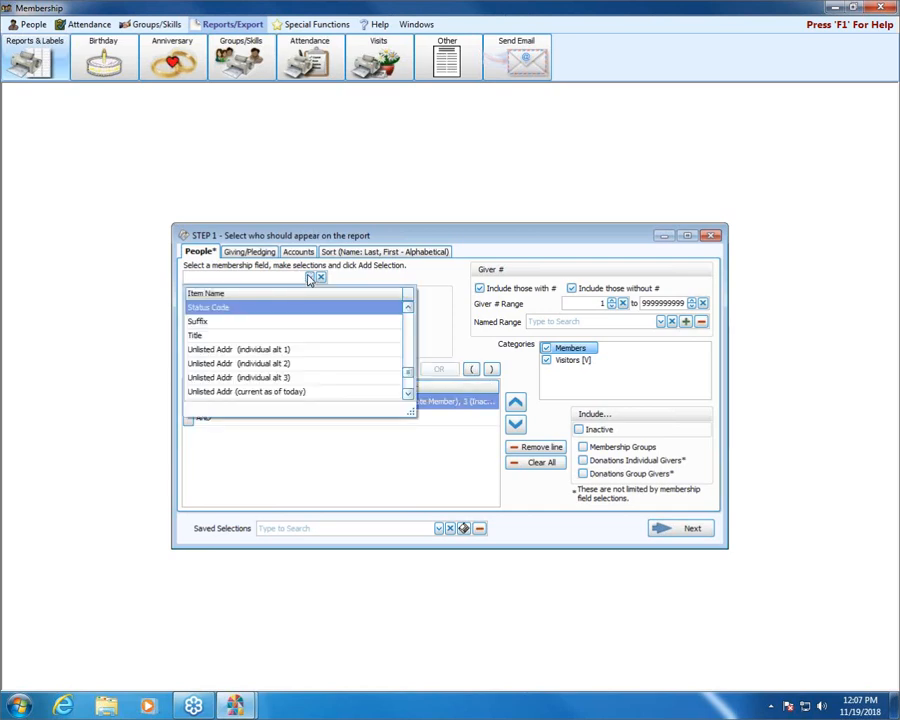
text(age)
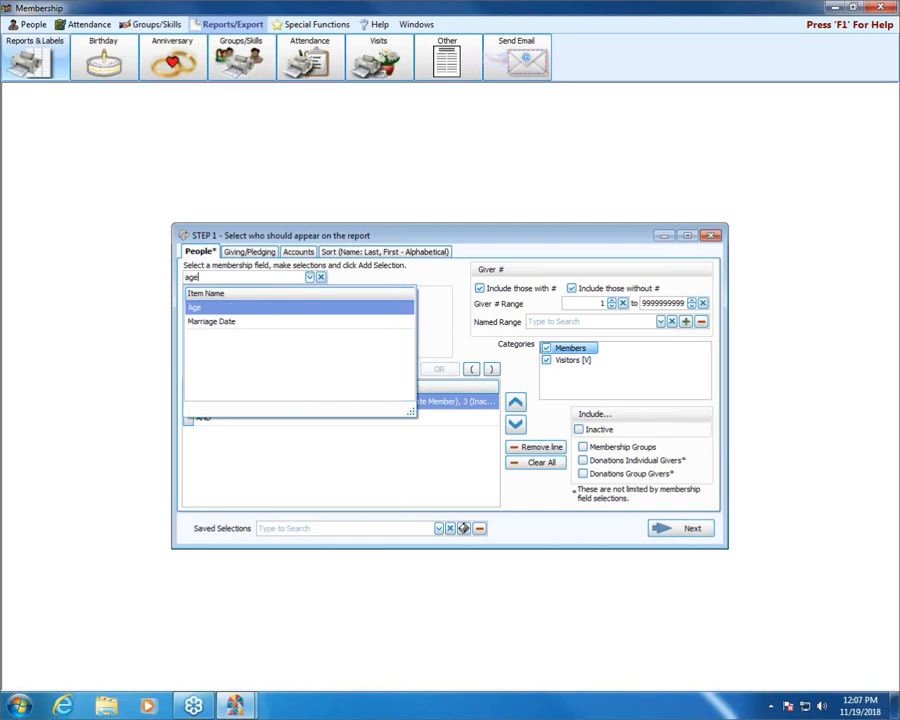
click(254, 309)
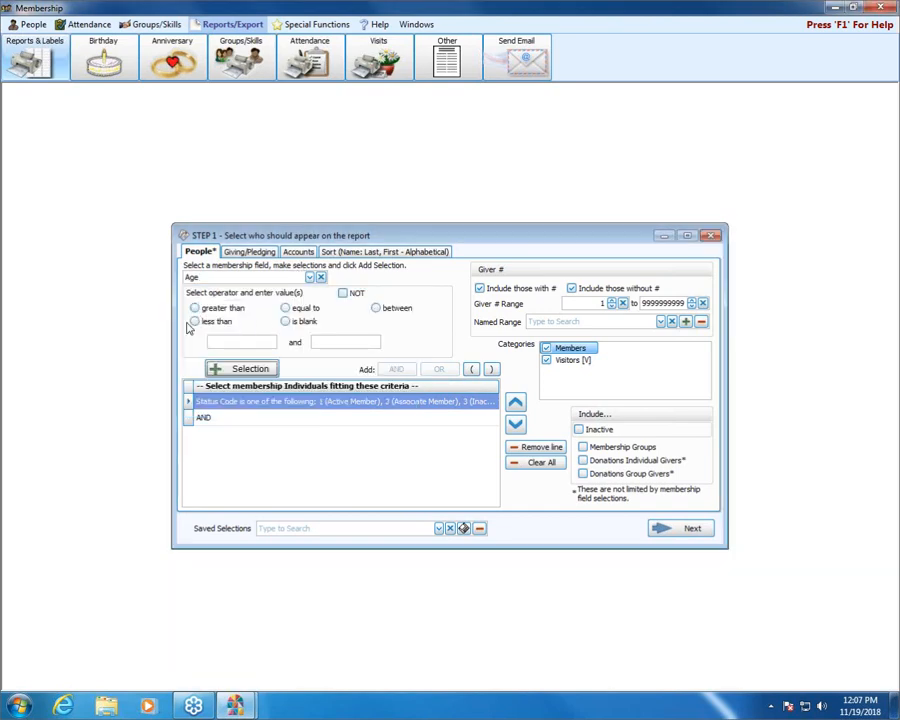
click(379, 308)
click(240, 342)
text(18)
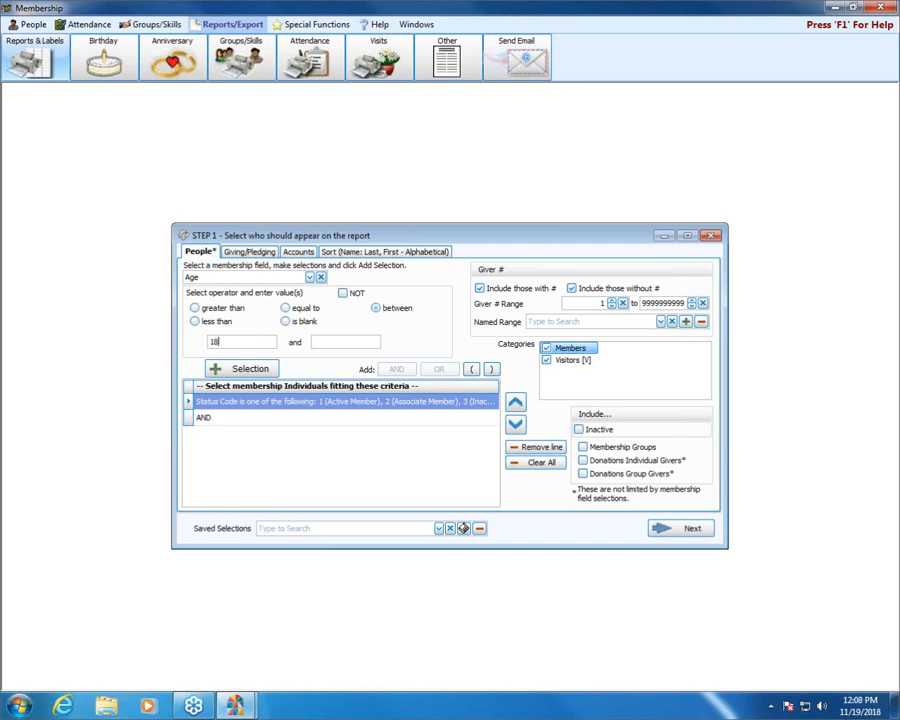
click(345, 342)
text(50)
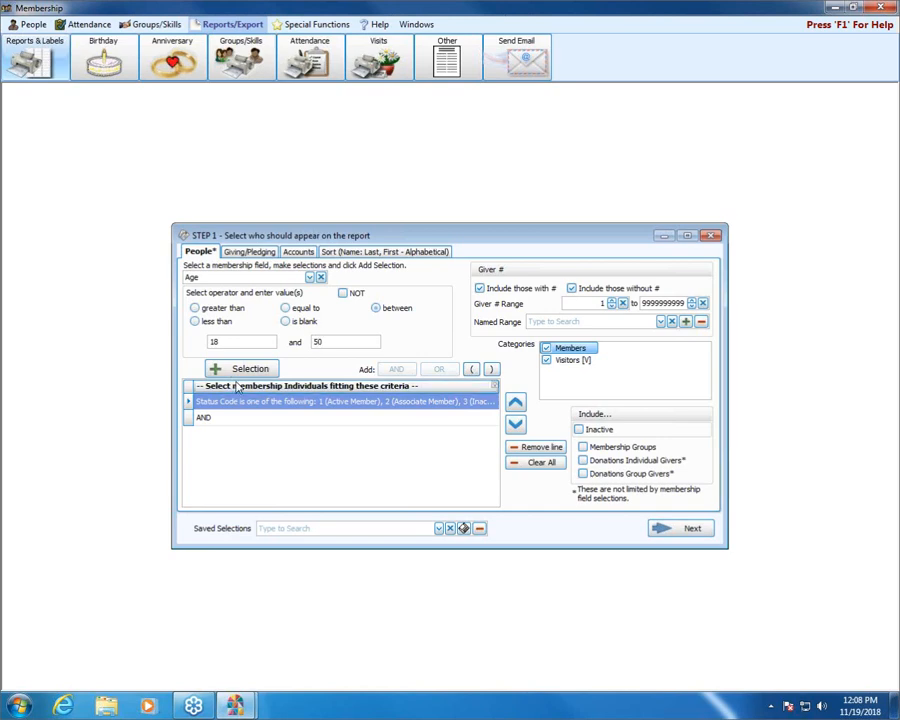
key(Return)
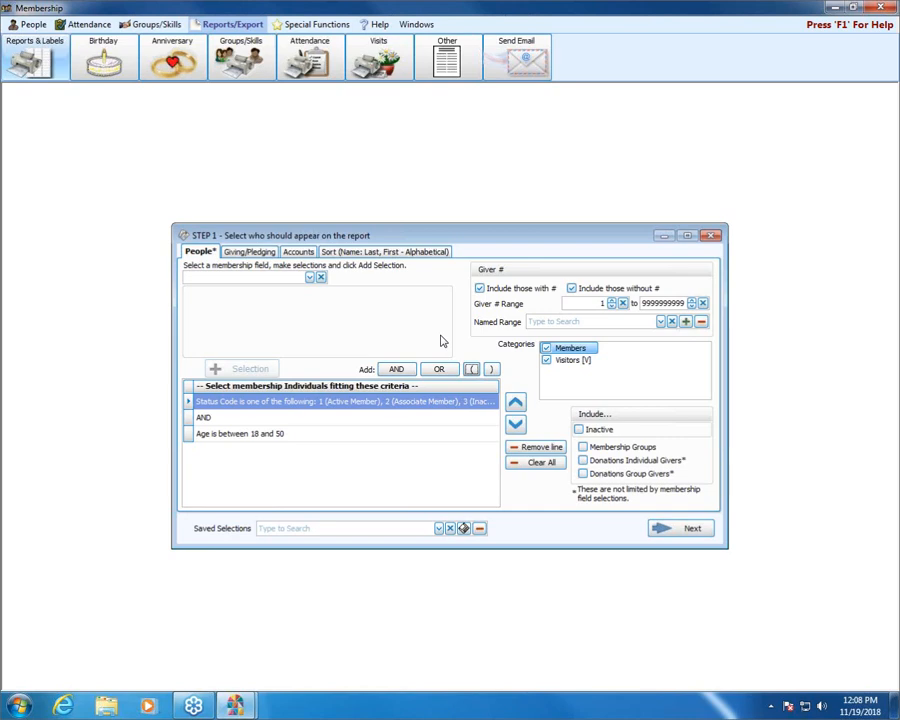
Step: Reorder the criteria to Age, AND, Status Code, trying to continue once while AND is the first line
click(517, 426)
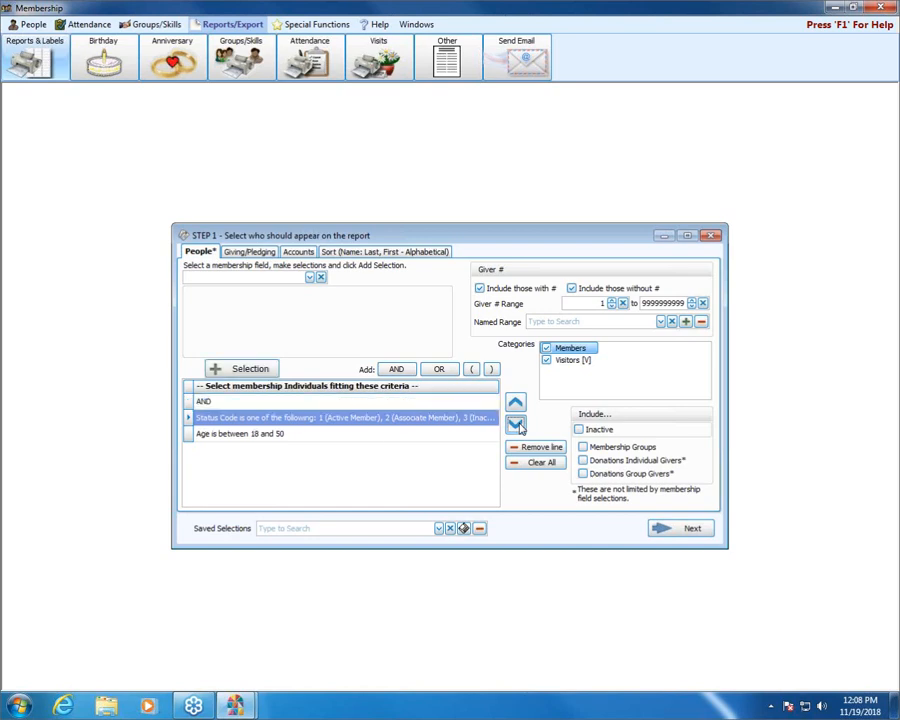
click(517, 426)
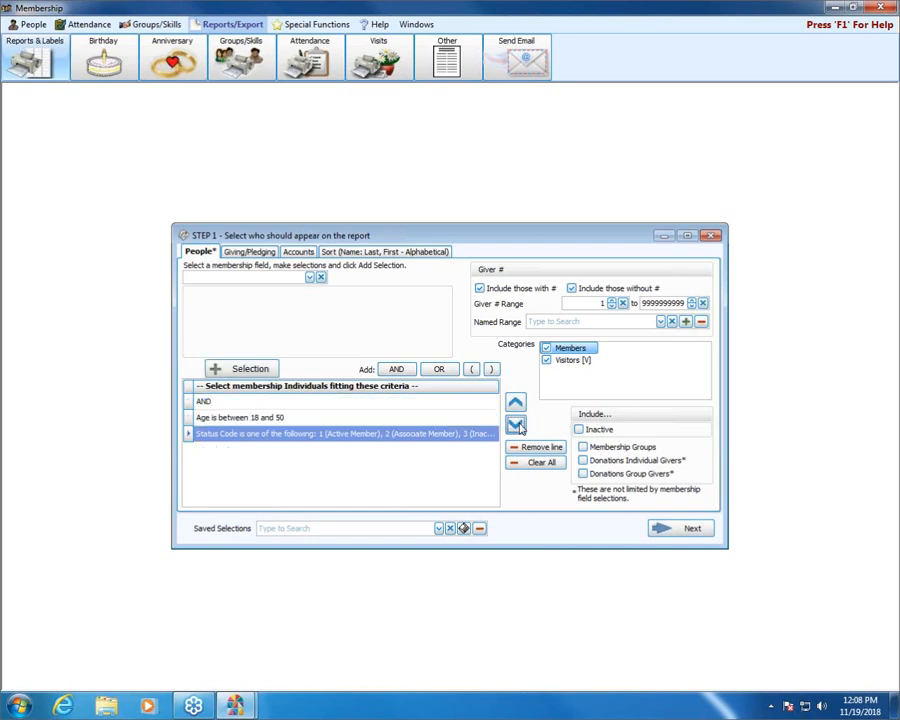
click(677, 536)
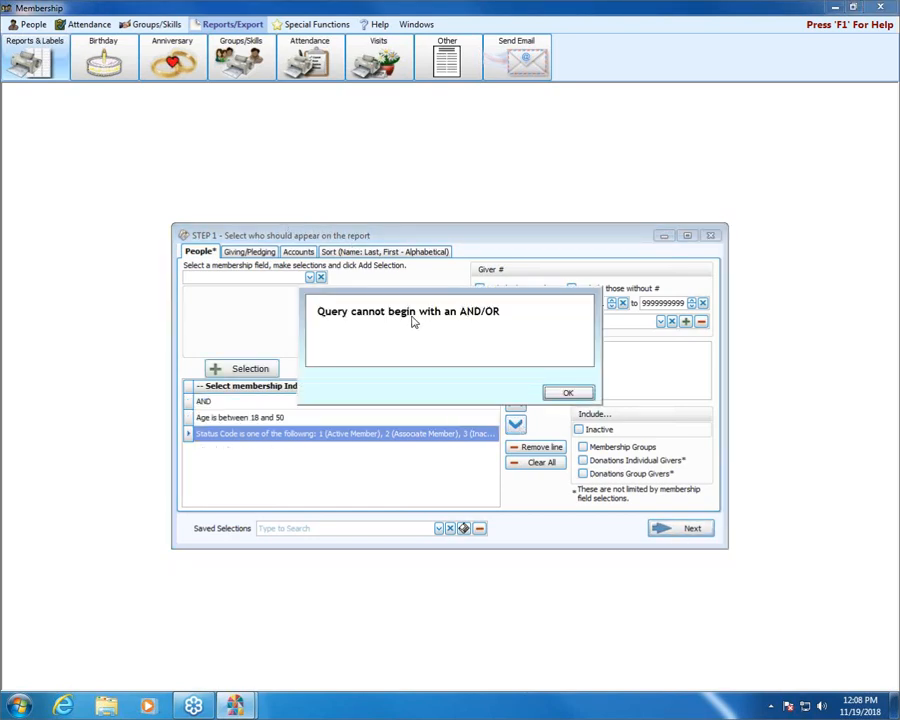
click(567, 392)
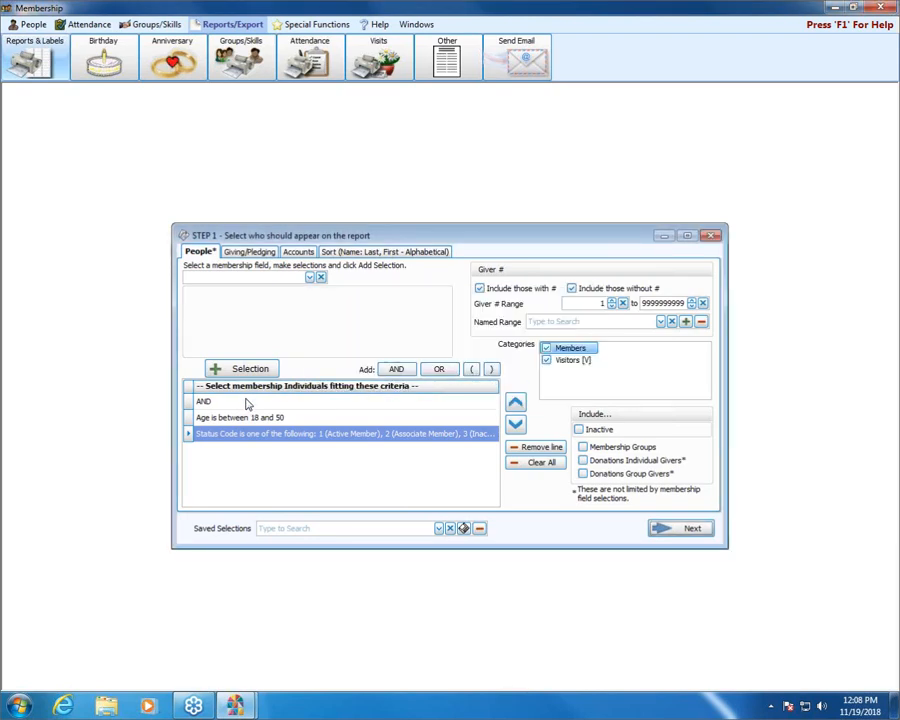
click(249, 401)
click(515, 425)
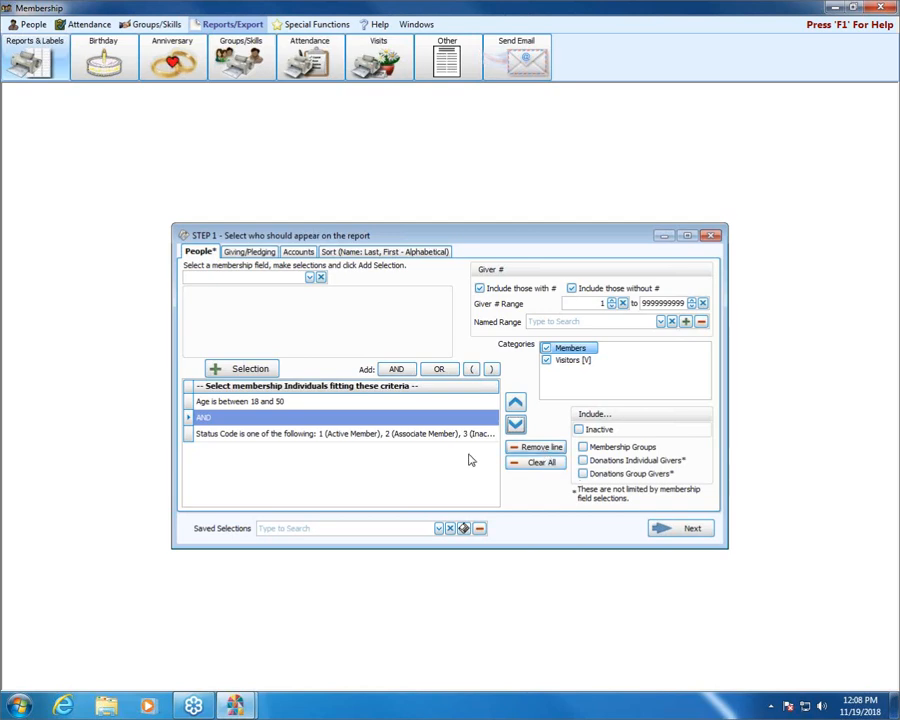
Step: Remove the Status Code criterion and add it again with Active Member, Associate Member and Inactive Member
click(394, 436)
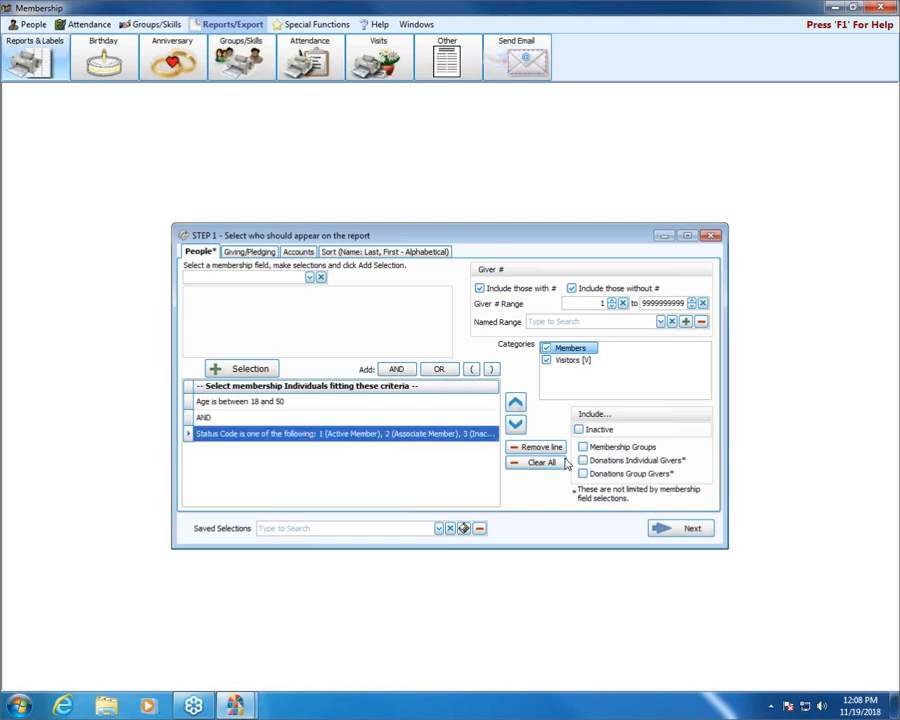
click(540, 447)
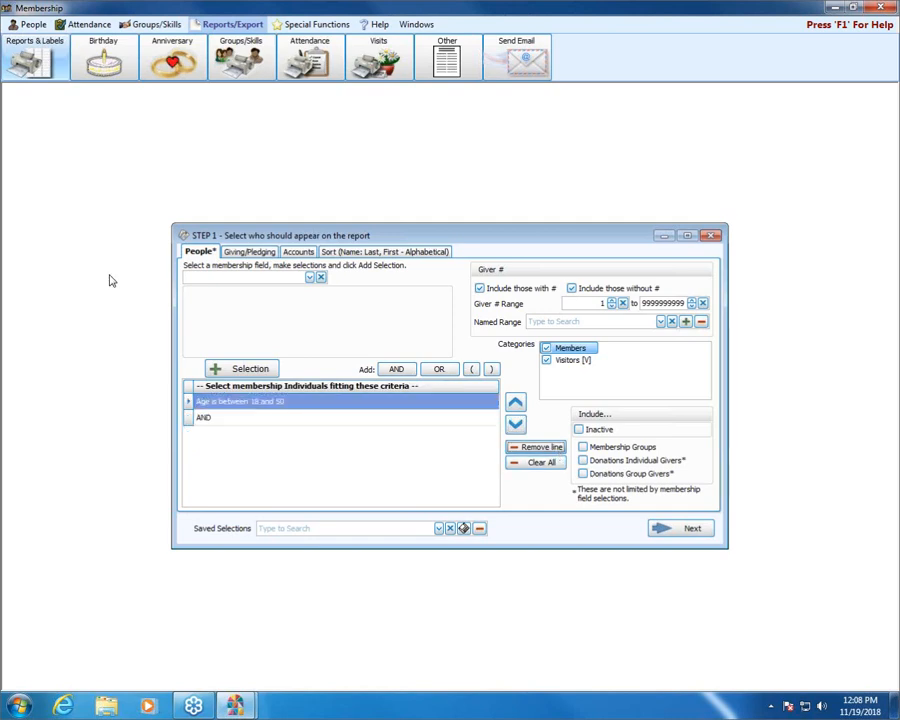
click(218, 279)
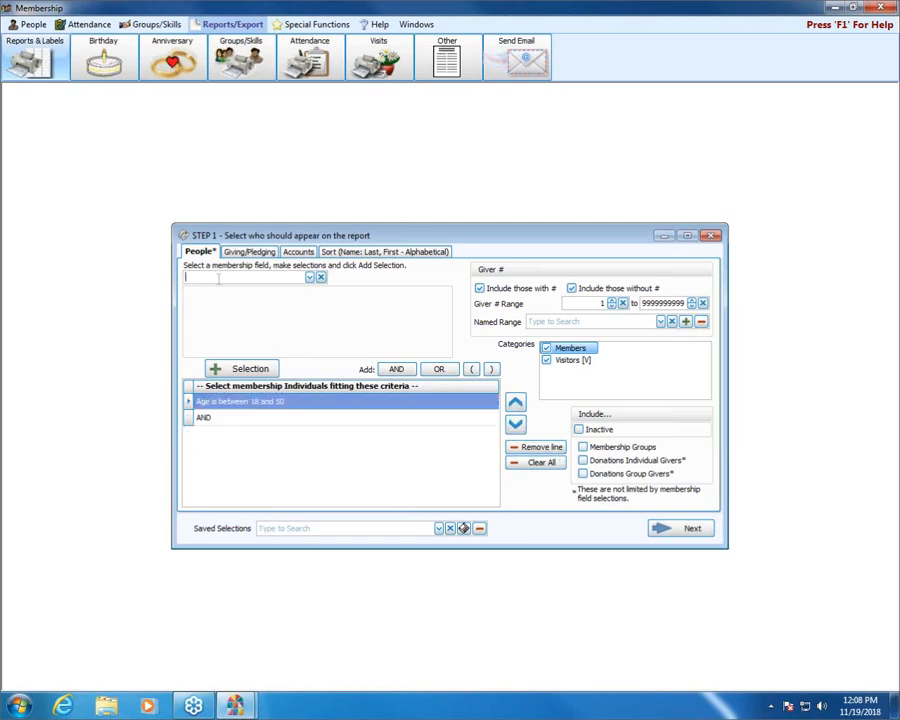
text(status Code)
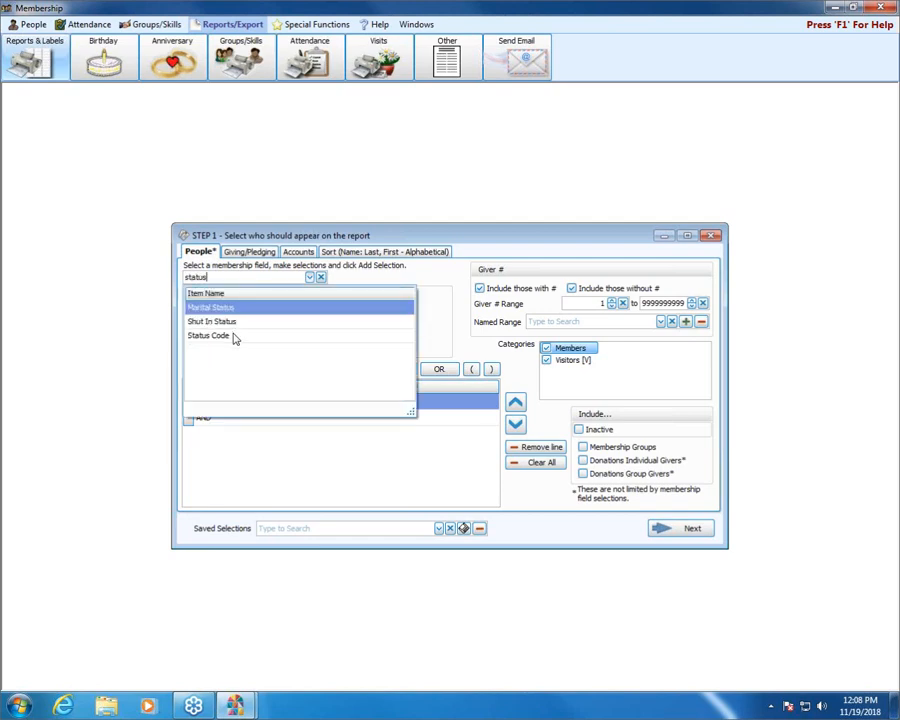
click(235, 334)
click(264, 294)
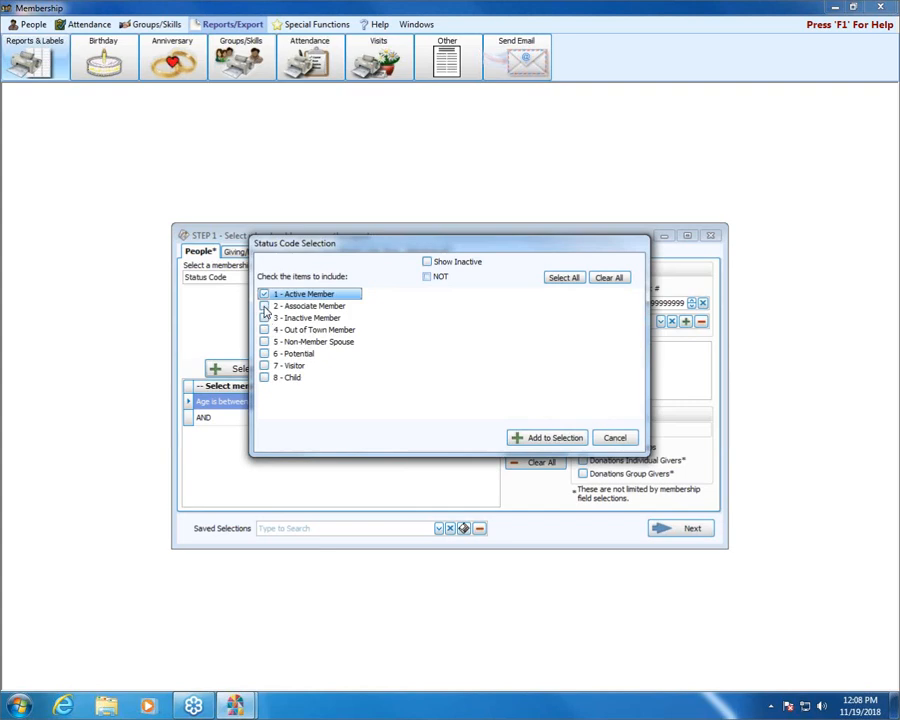
click(264, 306)
click(264, 318)
click(554, 437)
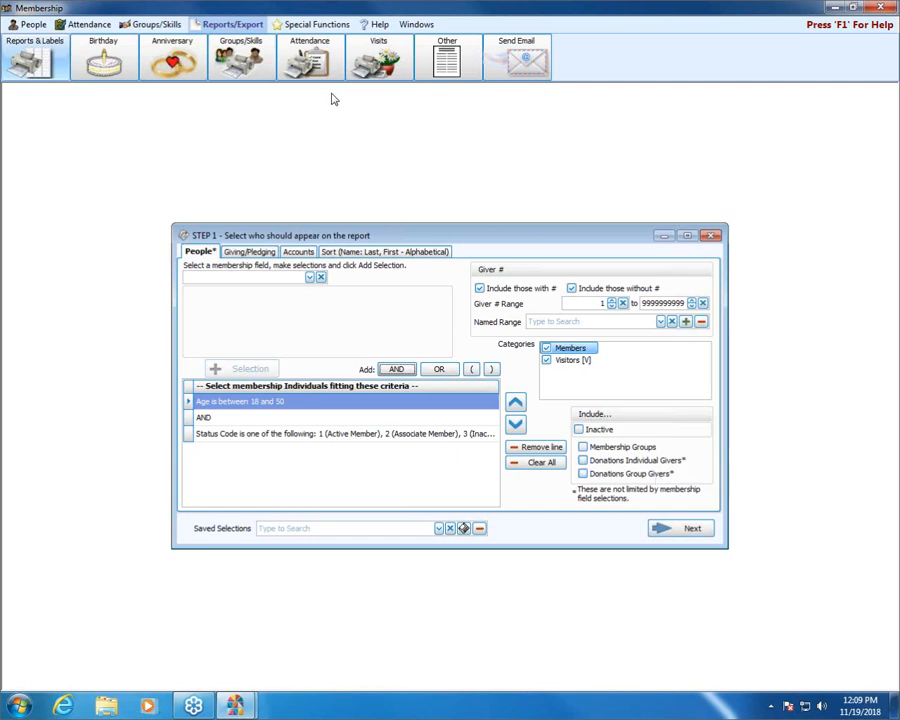
Step: In the Giving/Pledging criteria, try the giving range option, return Giving to All, and limit Pledging to only those who pledged
click(250, 252)
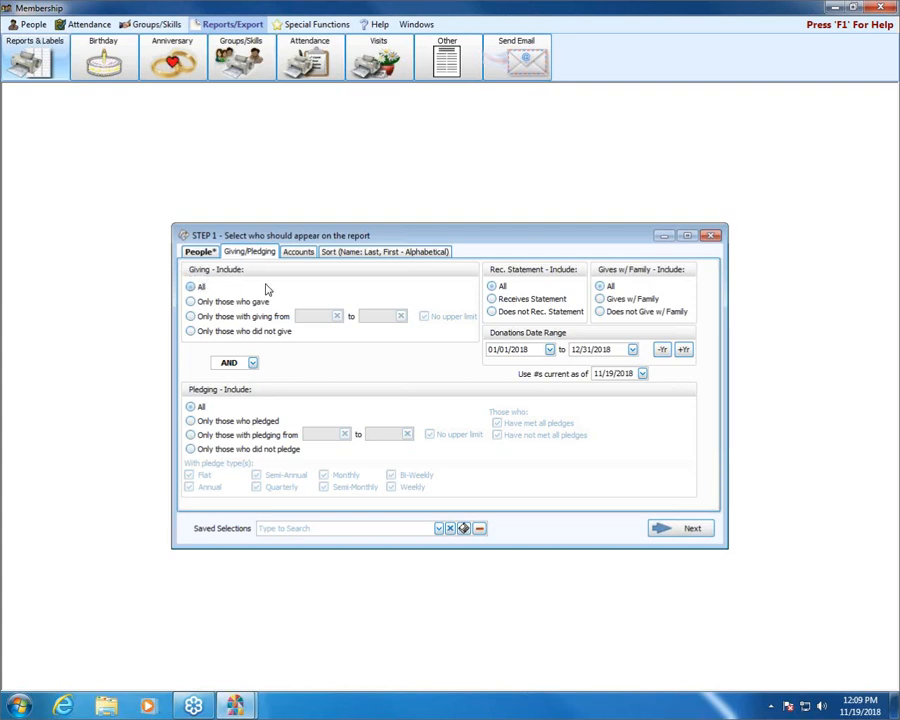
click(190, 316)
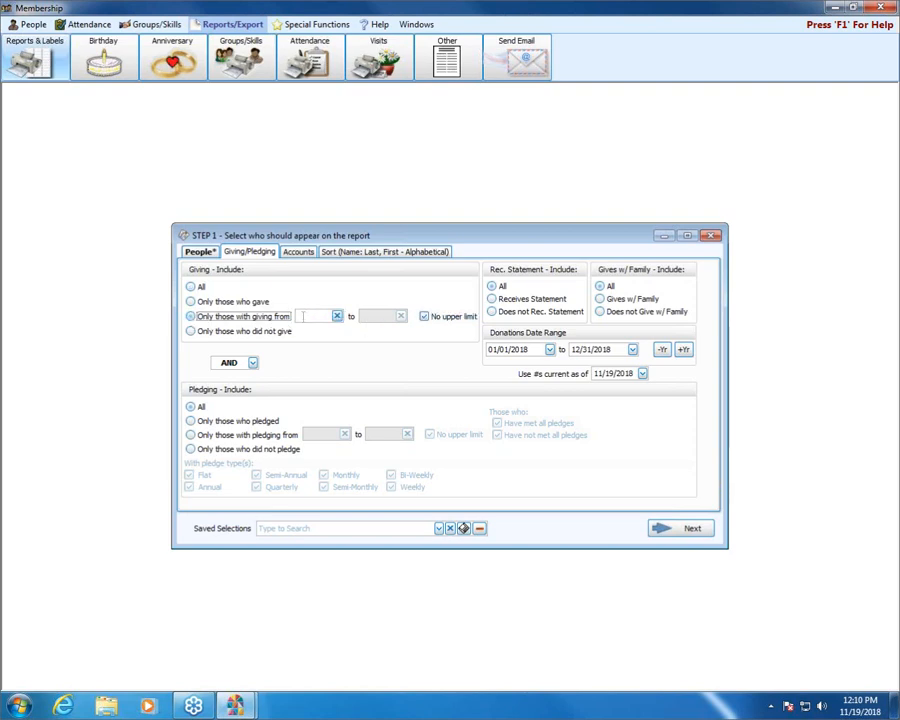
click(190, 287)
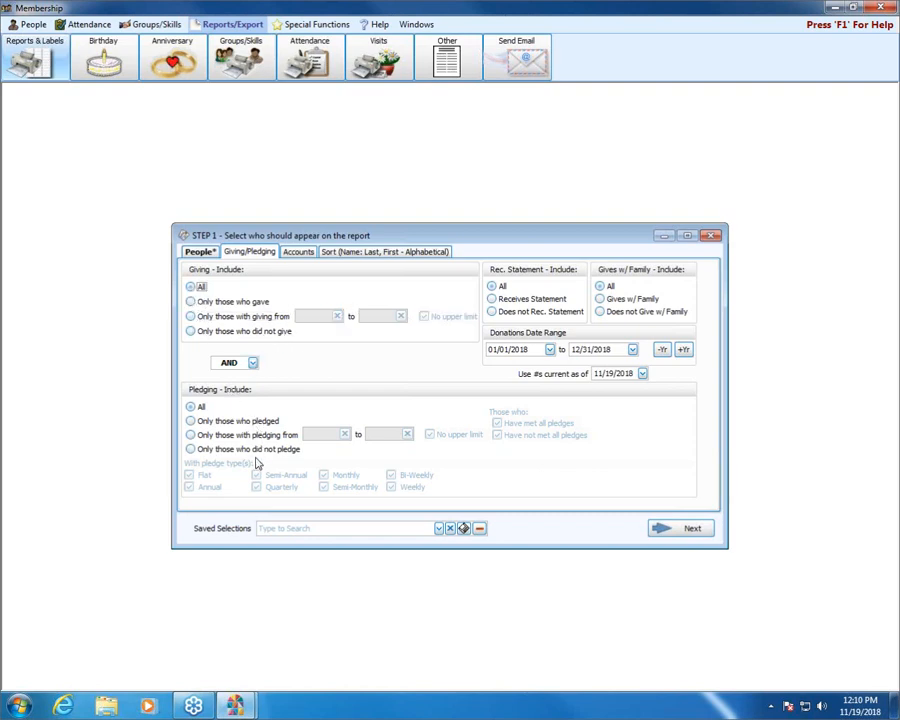
click(191, 423)
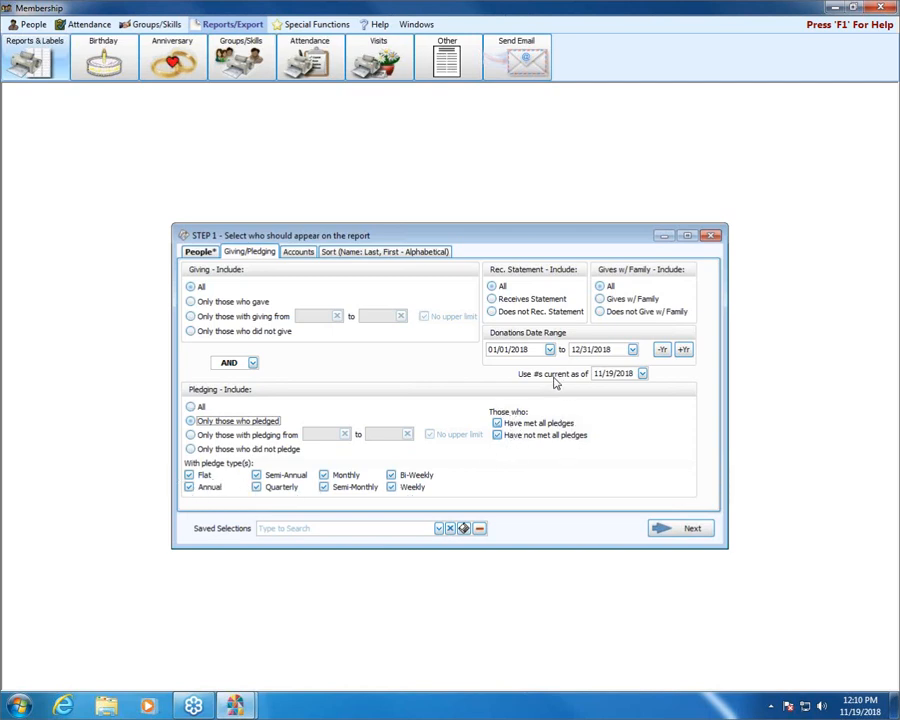
Step: Return Pledging to All, add accounts 101 - General fund and 105 - Organ to the selected accounts, and look at the available campaigns
click(191, 407)
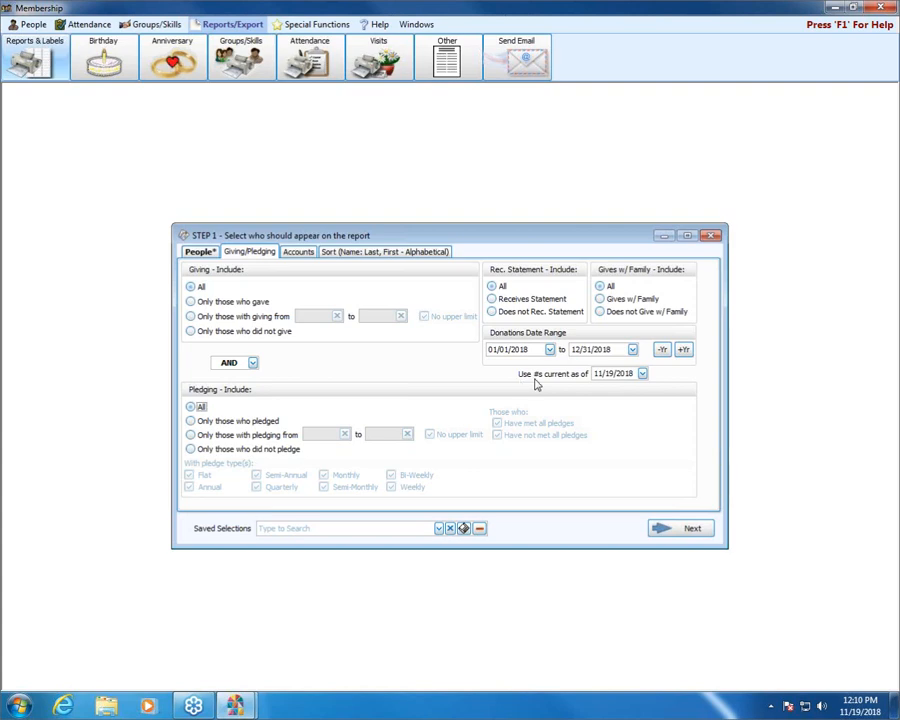
click(297, 252)
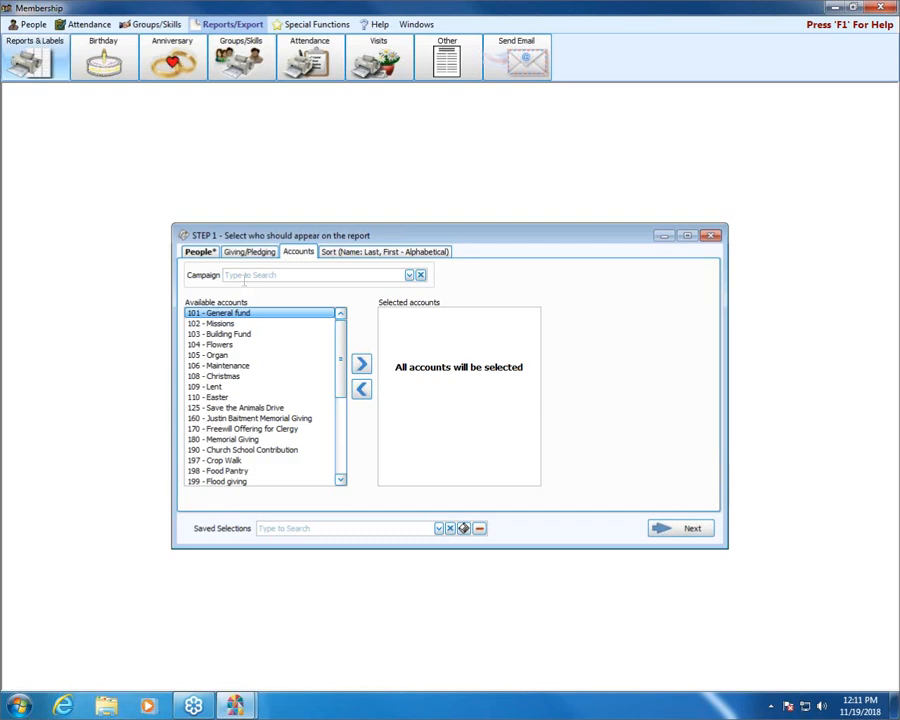
click(361, 364)
click(213, 345)
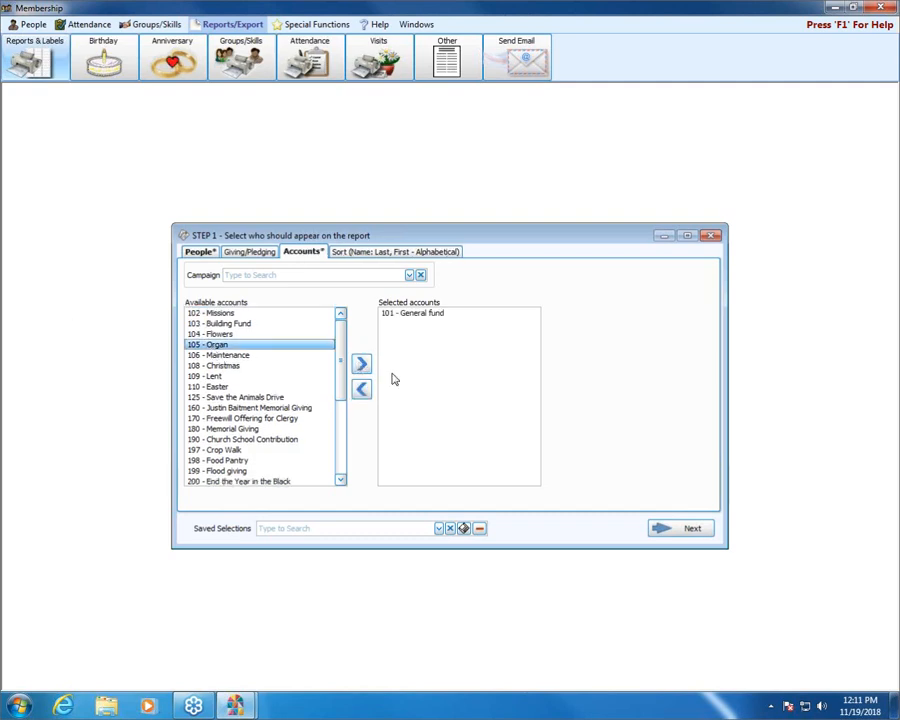
click(361, 364)
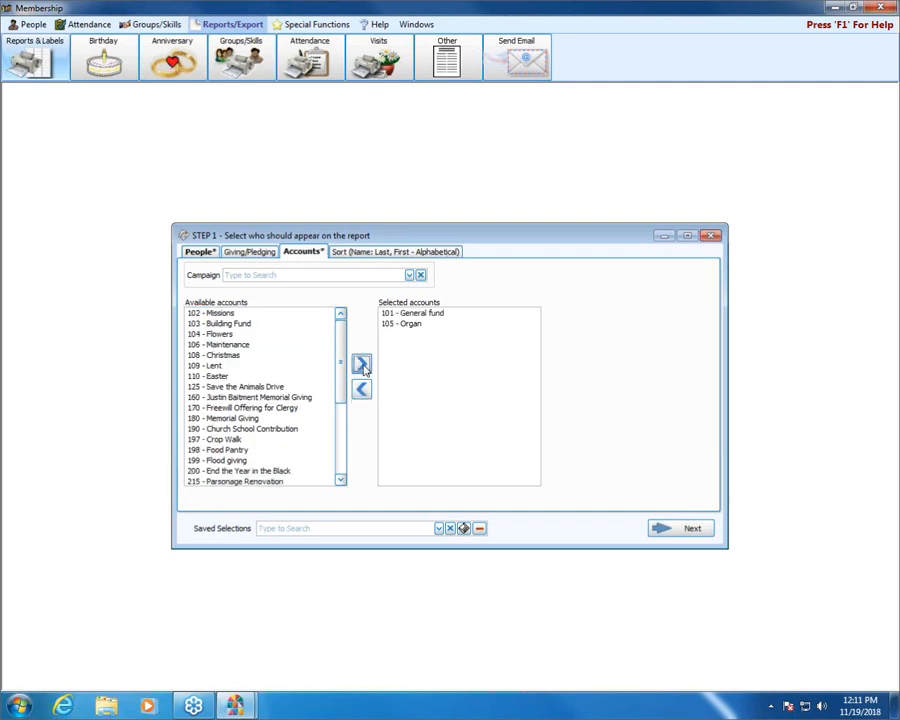
click(409, 275)
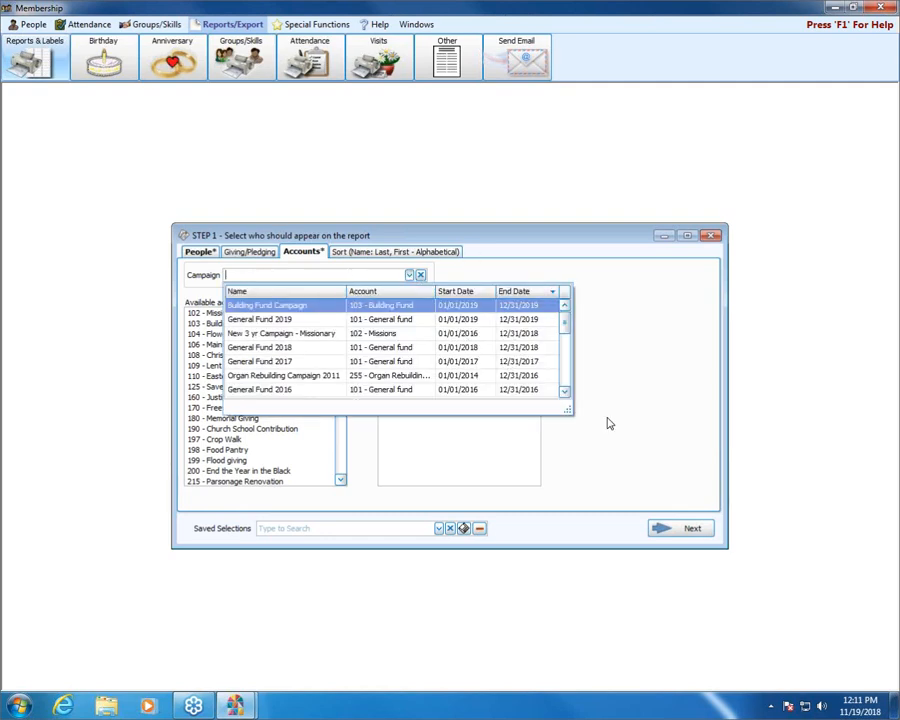
click(670, 328)
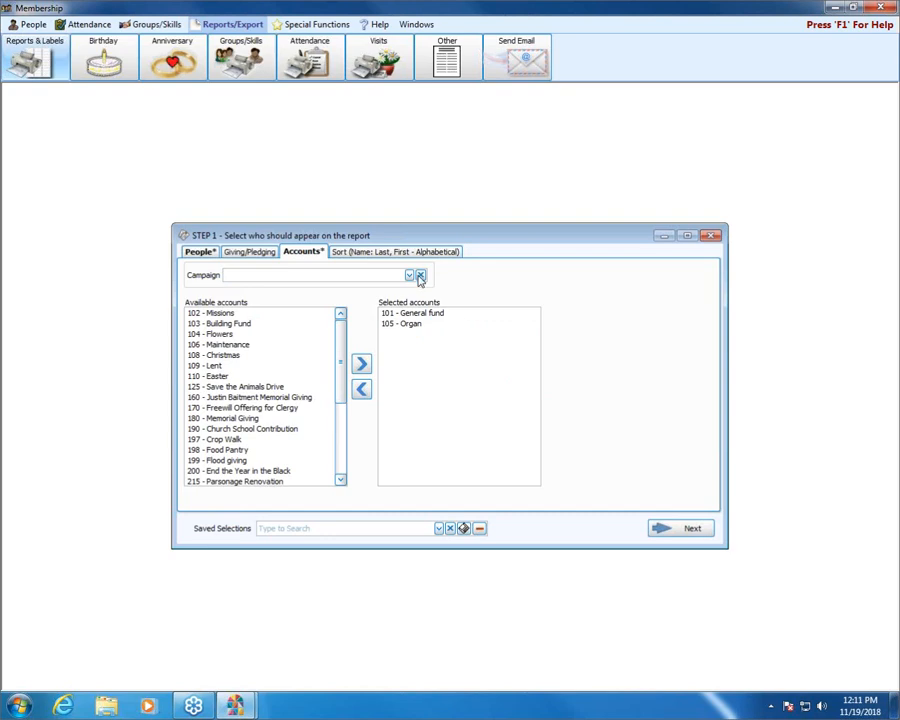
Step: Remove the General fund and Organ accounts from the selected accounts
click(409, 315)
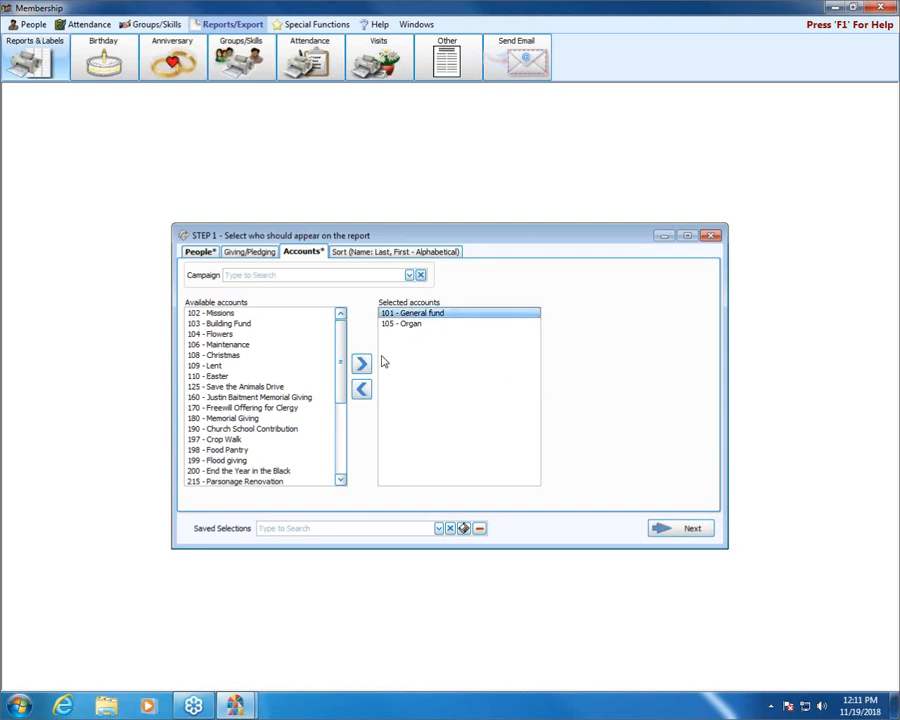
click(362, 390)
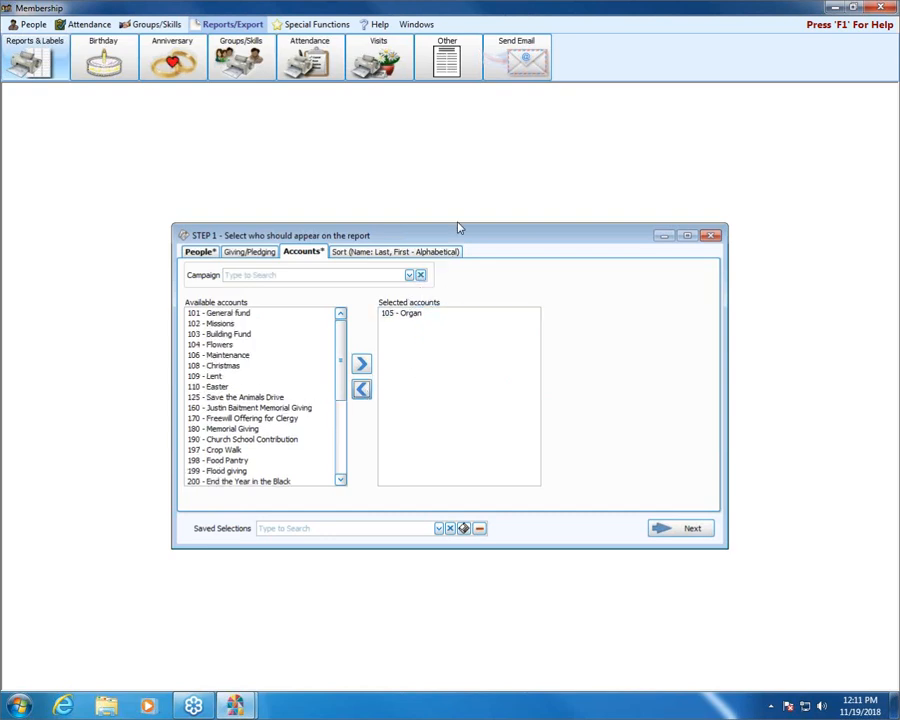
click(410, 313)
click(362, 390)
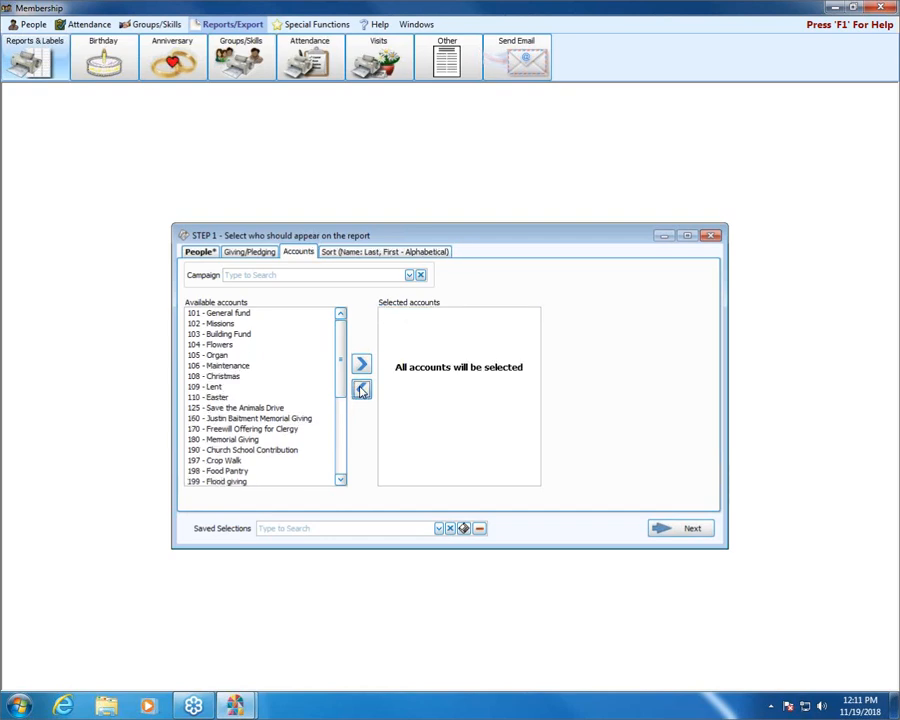
Step: After checking the sort fields, limit Giving to only those who gave in 01/01/2017 to 12/31/2017 and Pledging to those who did not pledge
click(353, 253)
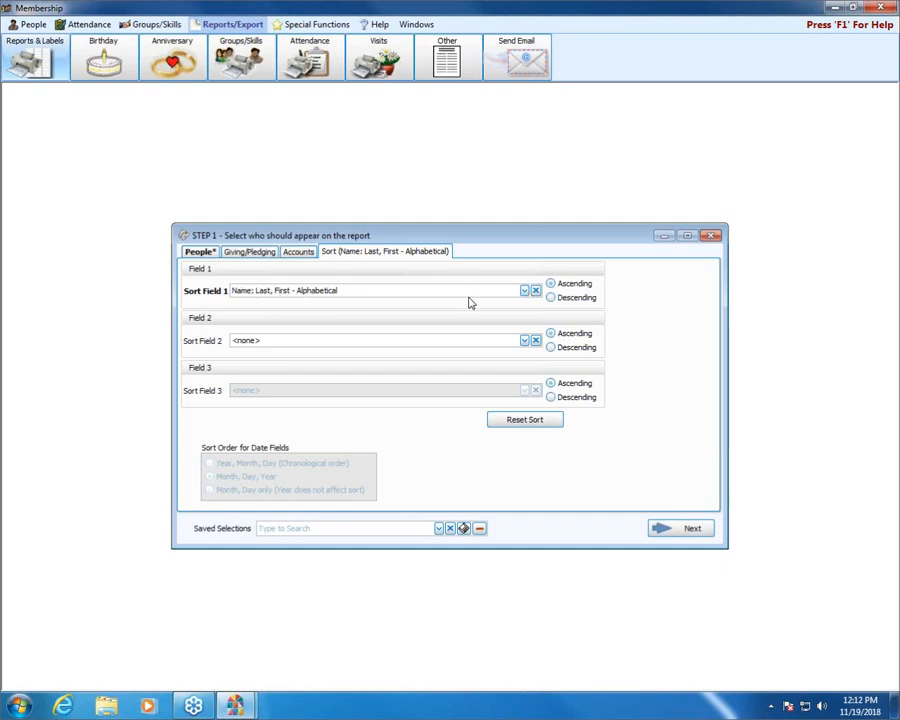
click(212, 254)
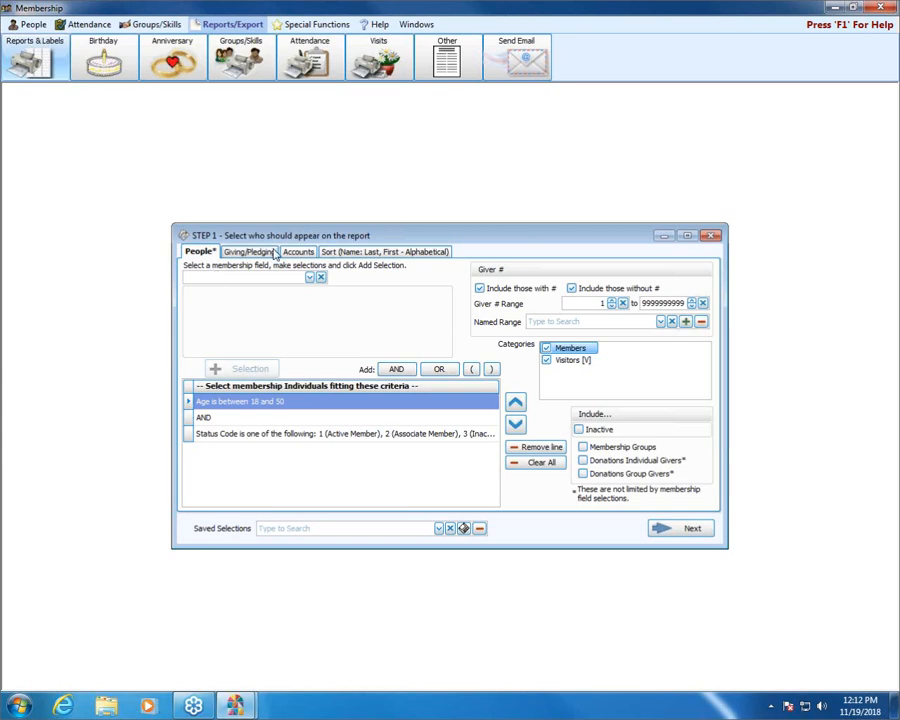
click(249, 252)
click(190, 301)
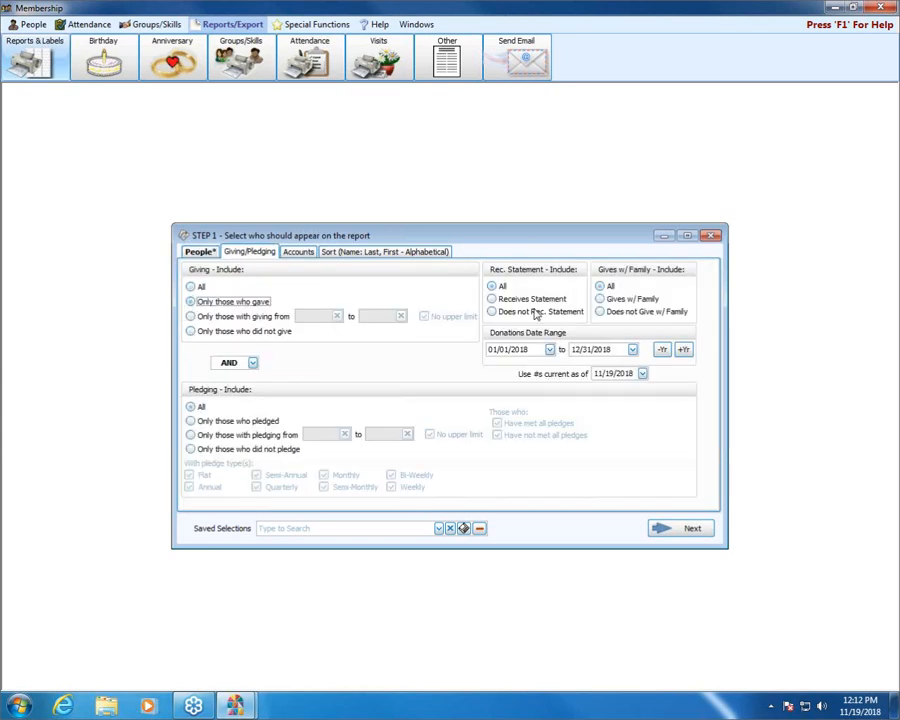
click(661, 351)
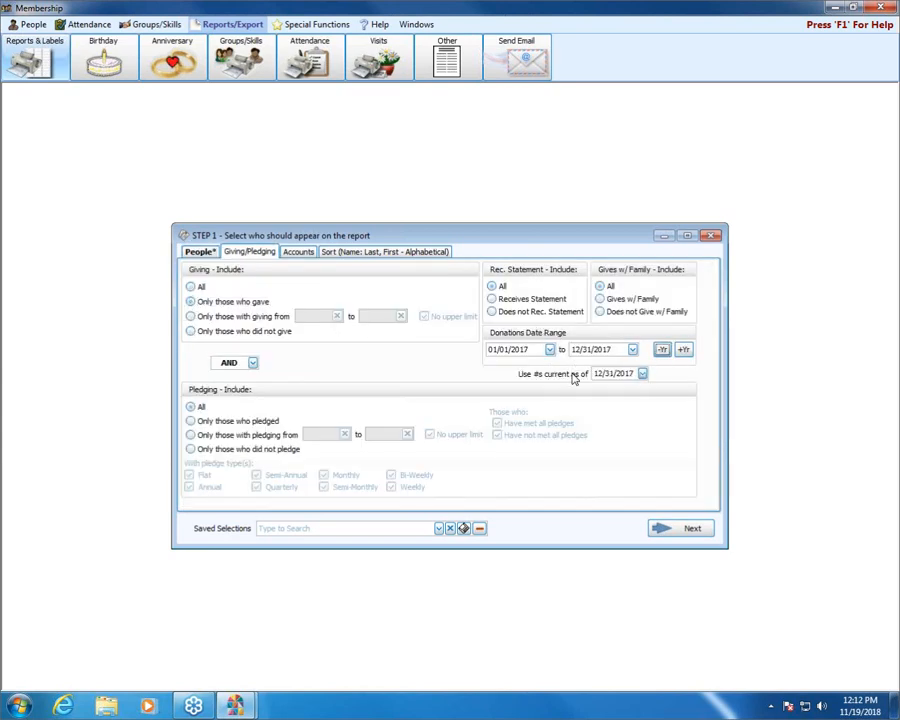
click(190, 435)
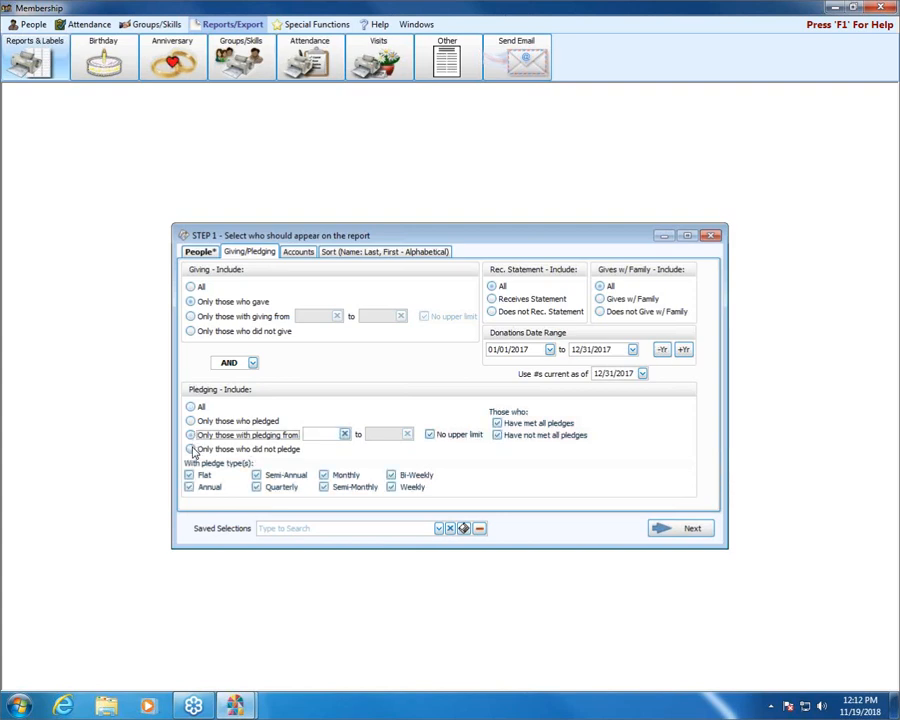
click(190, 449)
Step: Review the accounts, sort, giving and people criteria, and save the selections as "status/age search"
click(297, 253)
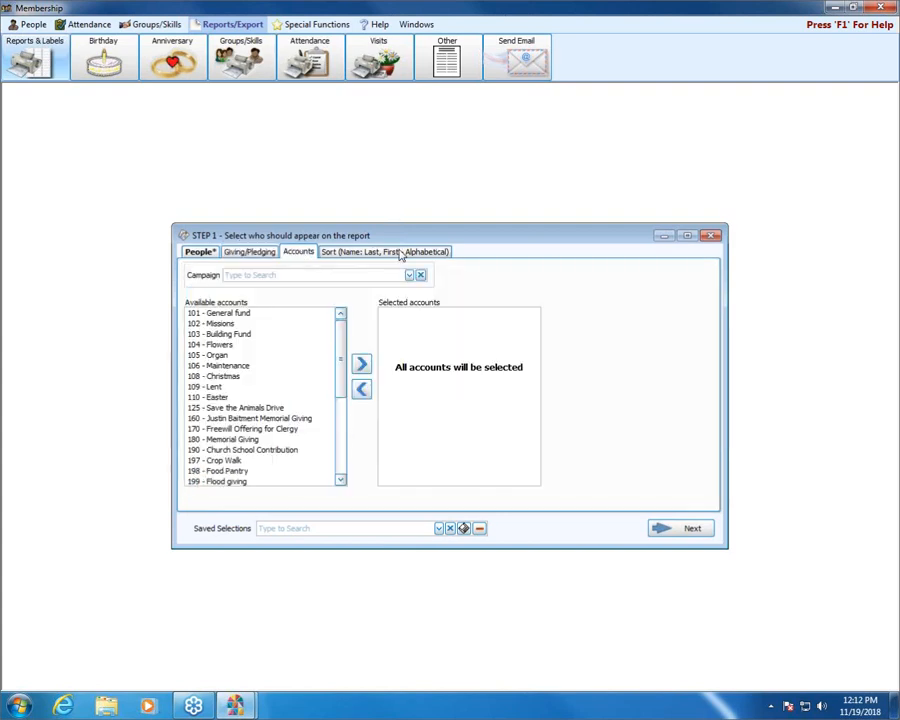
click(370, 253)
click(228, 255)
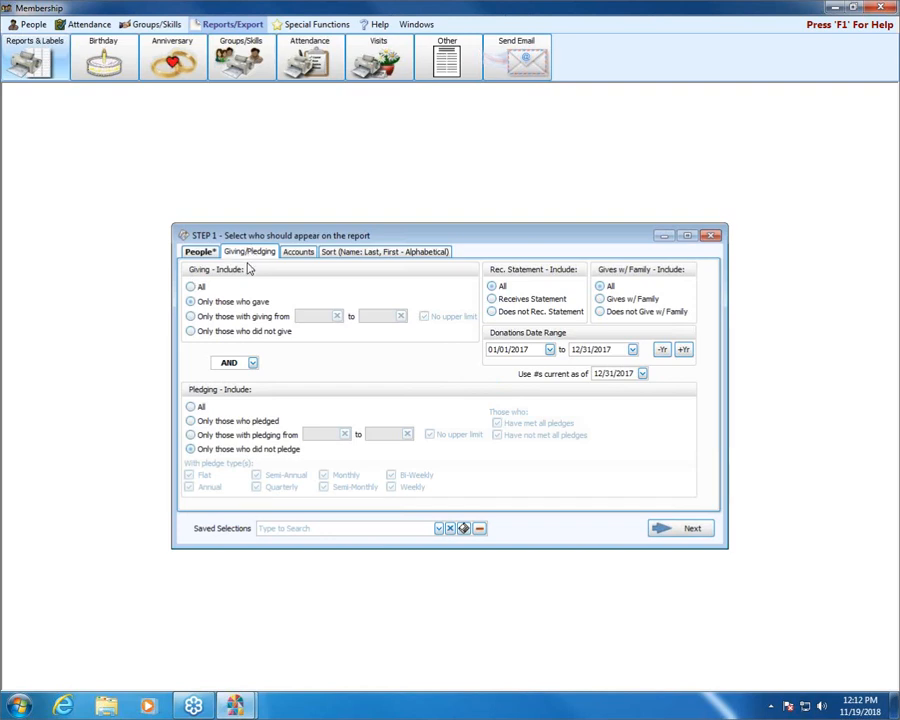
click(197, 253)
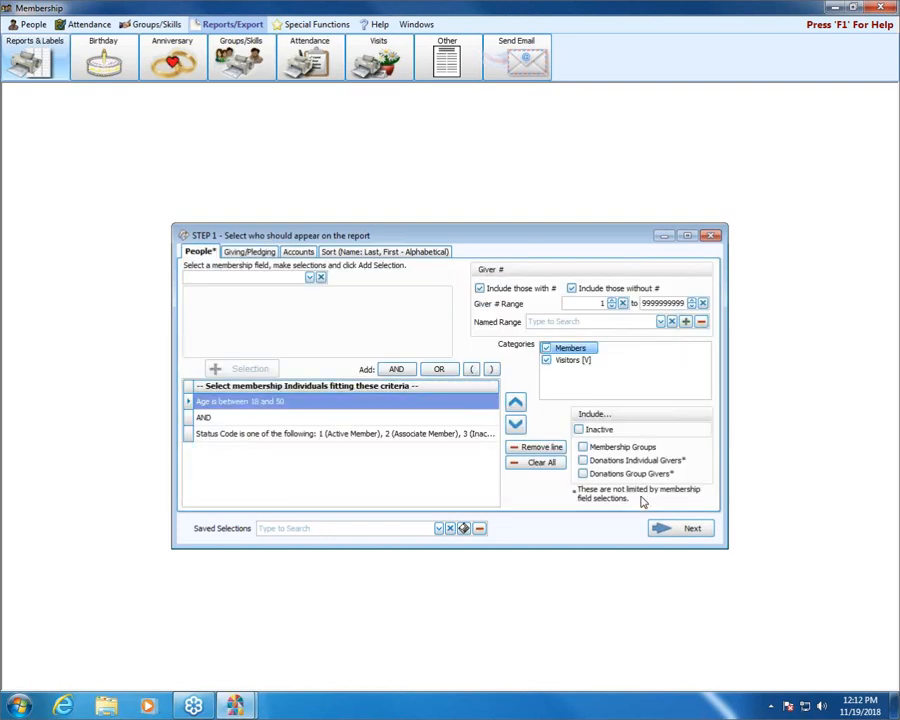
click(381, 254)
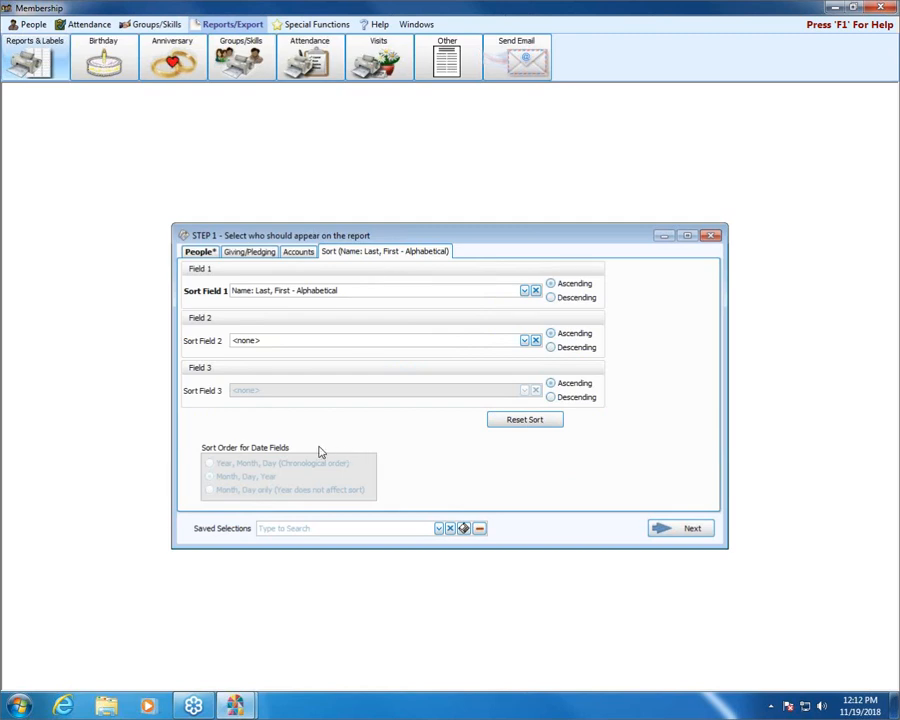
click(199, 254)
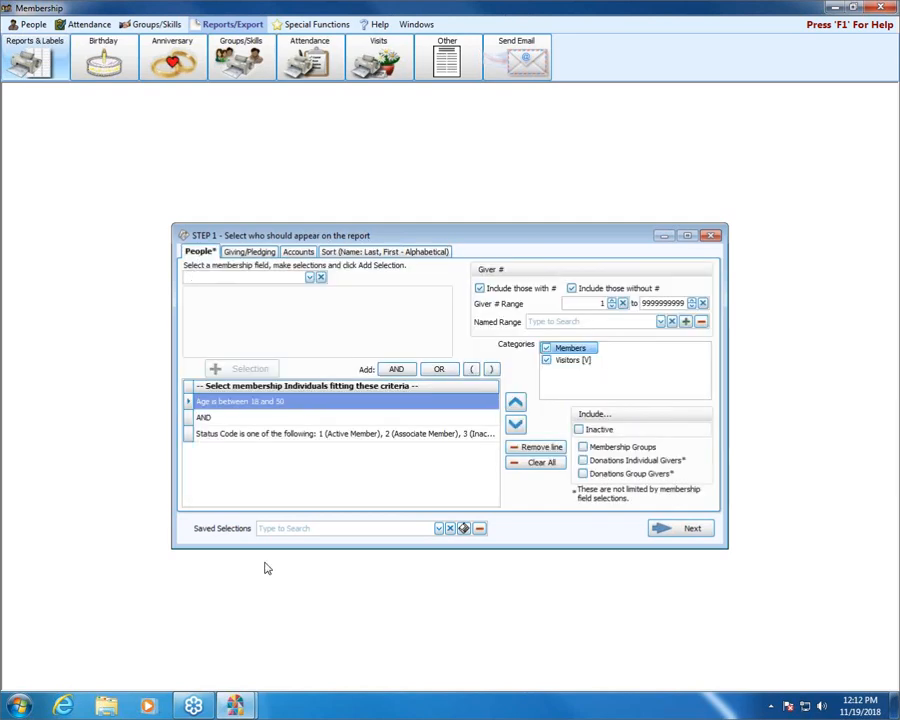
click(464, 529)
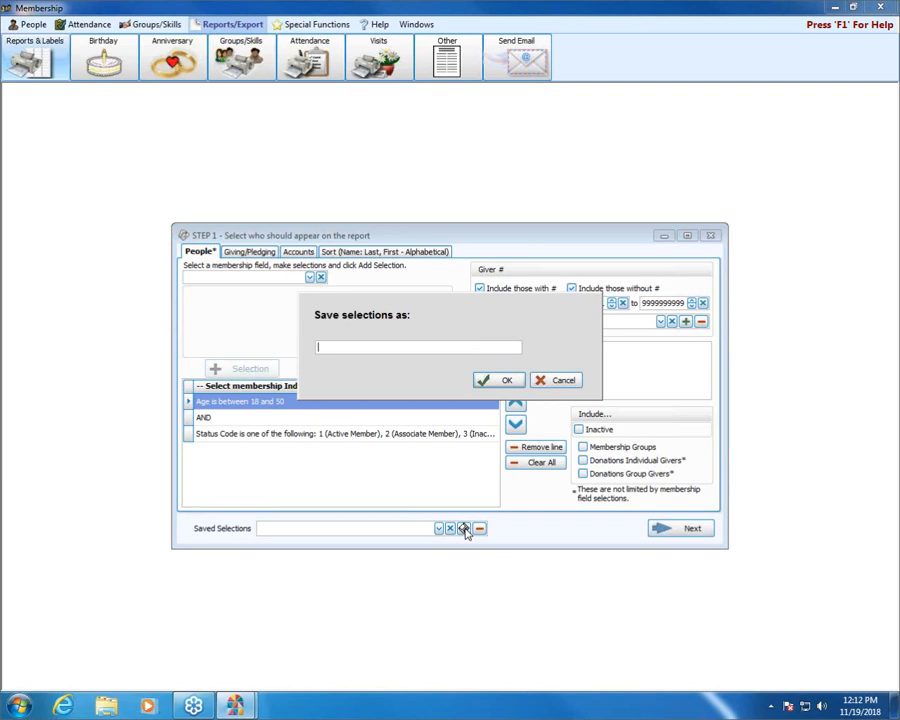
text(status/age search)
click(497, 381)
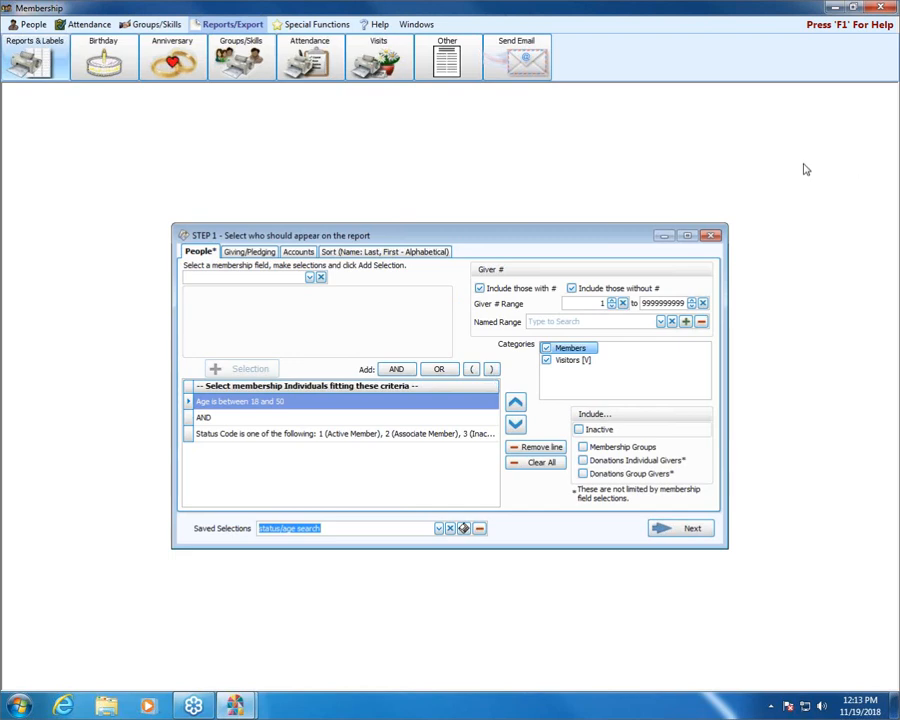
Step: Close the report selection window, reopen Reports, and load the saved selection "status/age search"
click(711, 236)
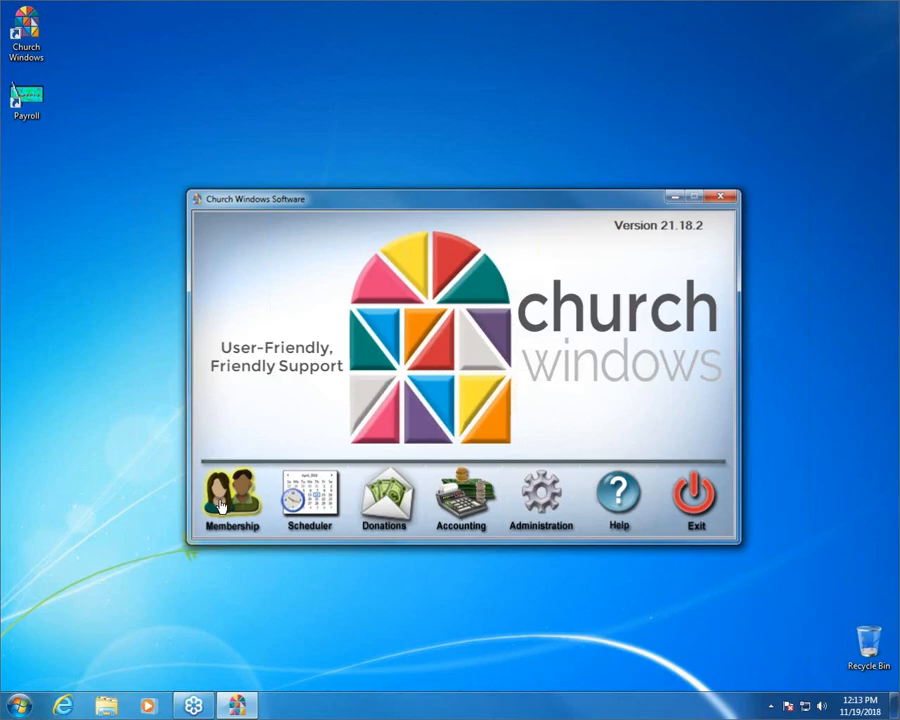
click(222, 505)
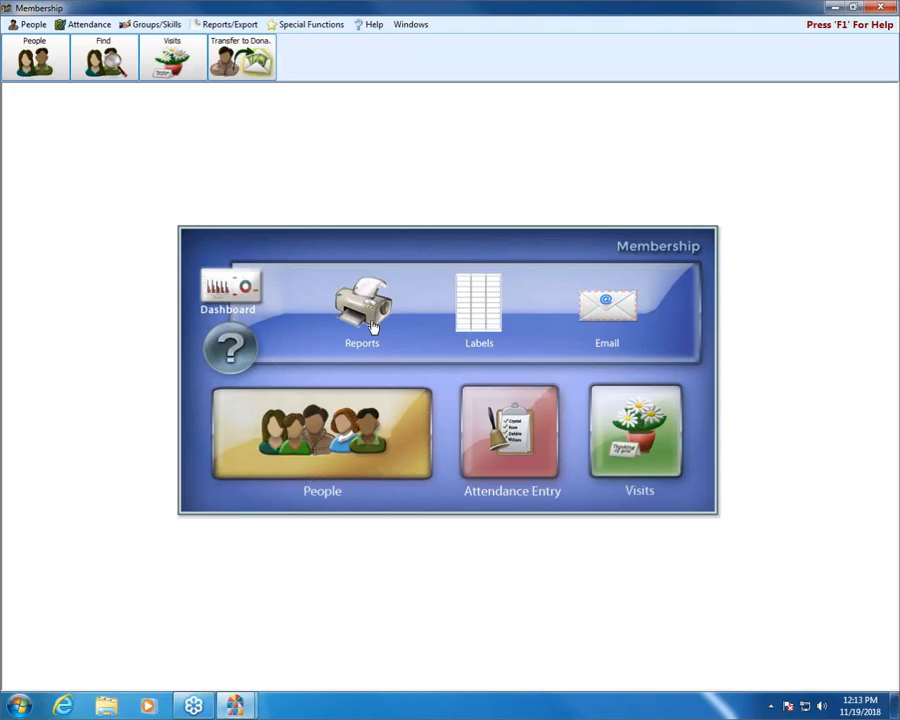
click(378, 332)
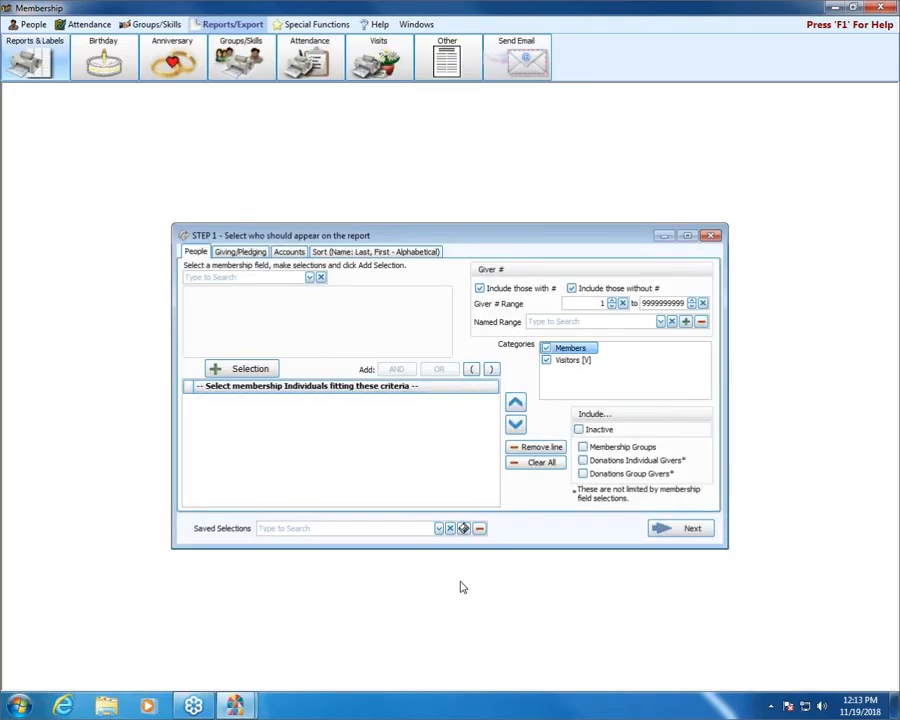
click(438, 528)
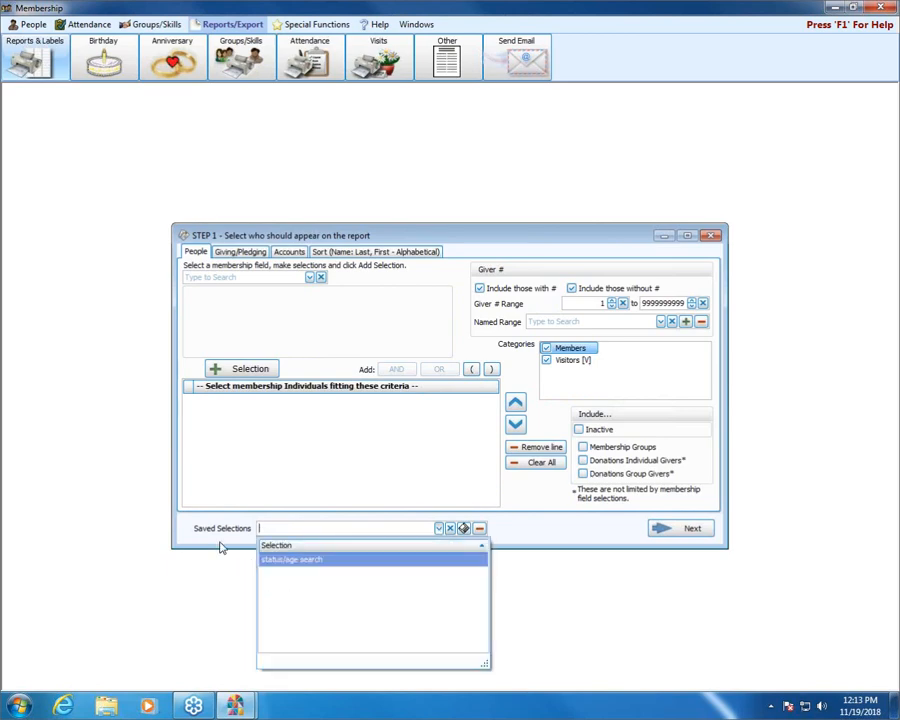
click(289, 562)
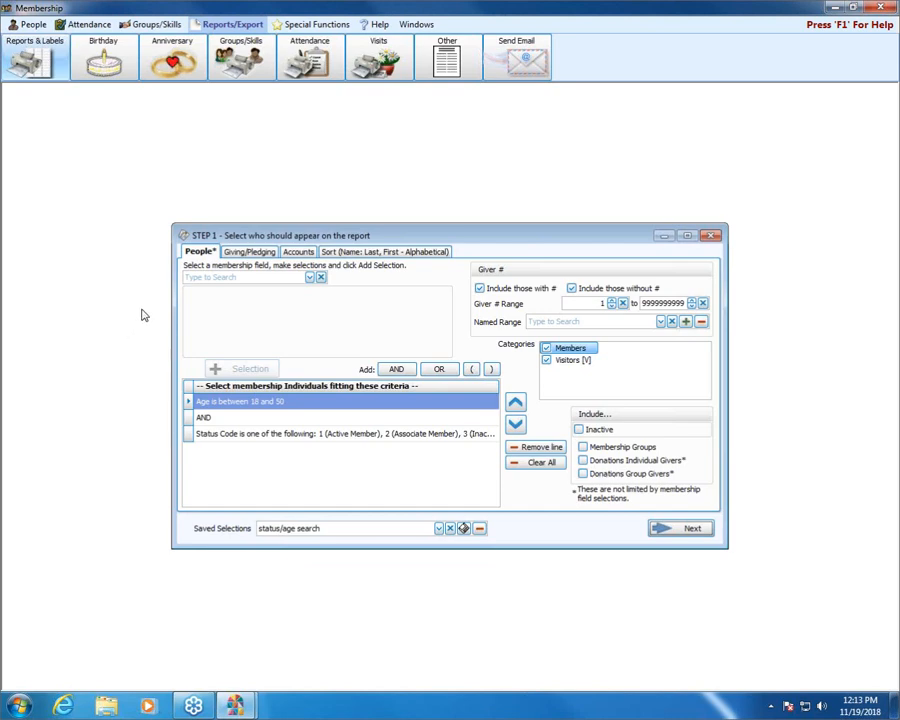
Step: Set both Giving and Pledging to All, and continue to the report layout while saving the changes to the saved selection
click(252, 257)
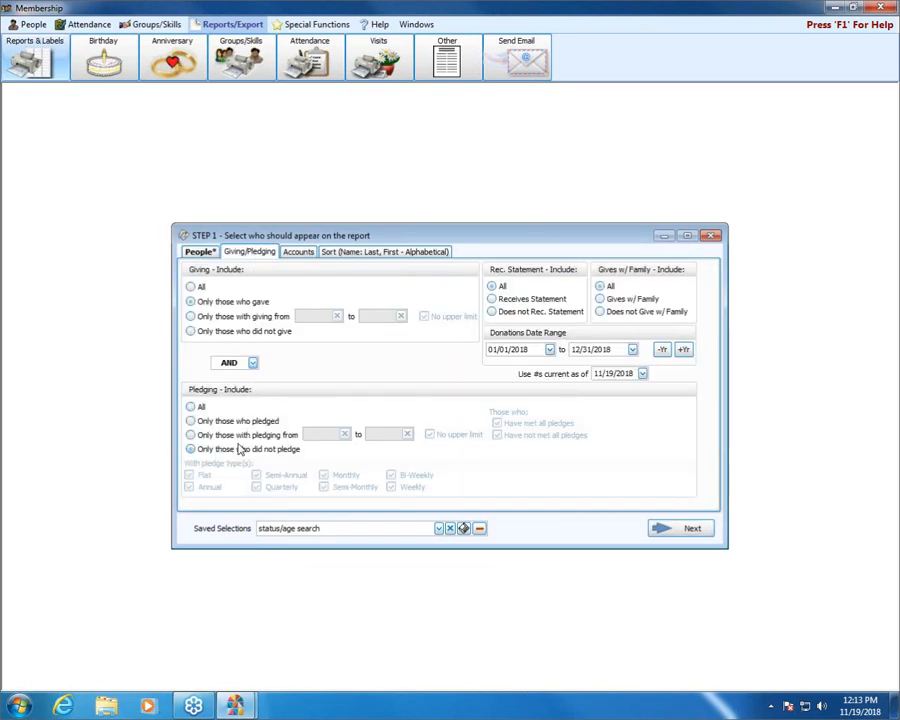
click(191, 287)
click(190, 406)
click(700, 533)
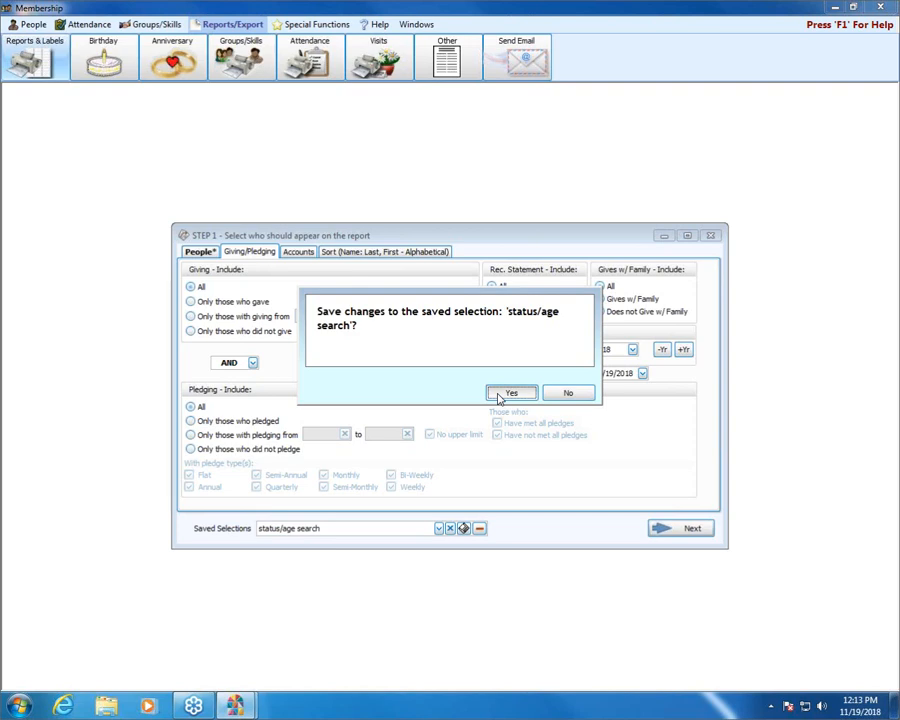
click(505, 393)
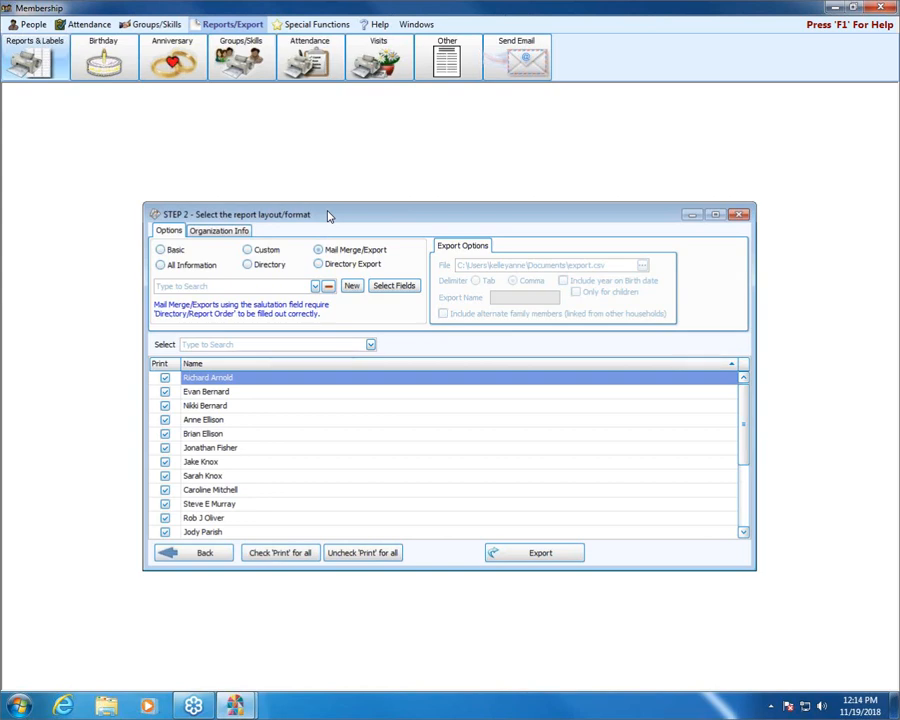
Step: Look through the Basic, All Information, Custom, Directory, Mail Merge/Export and Directory Export report formats and their options
click(159, 250)
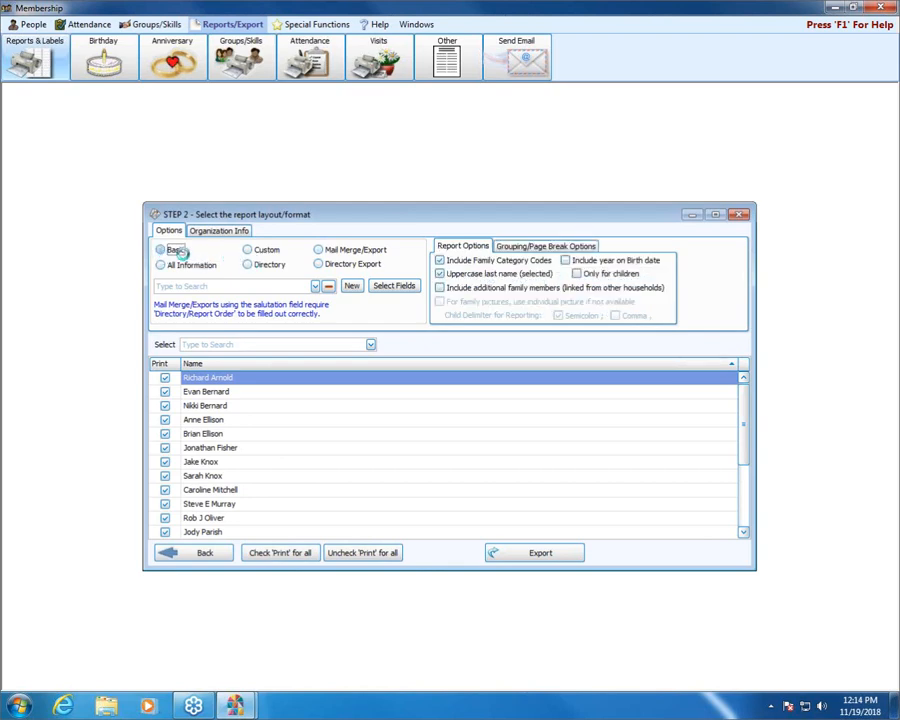
click(174, 250)
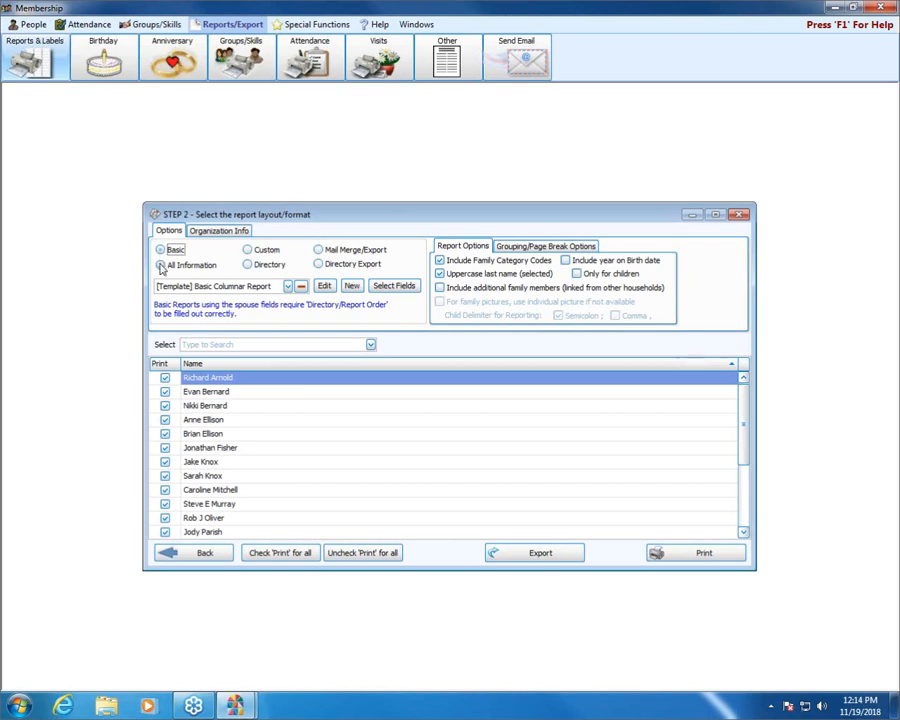
click(160, 265)
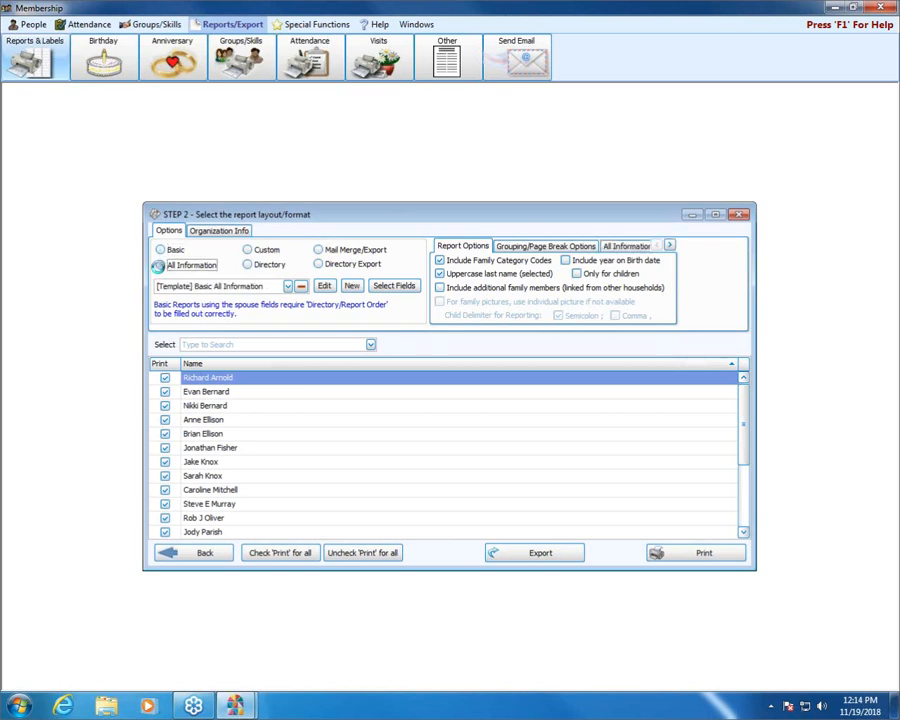
click(247, 249)
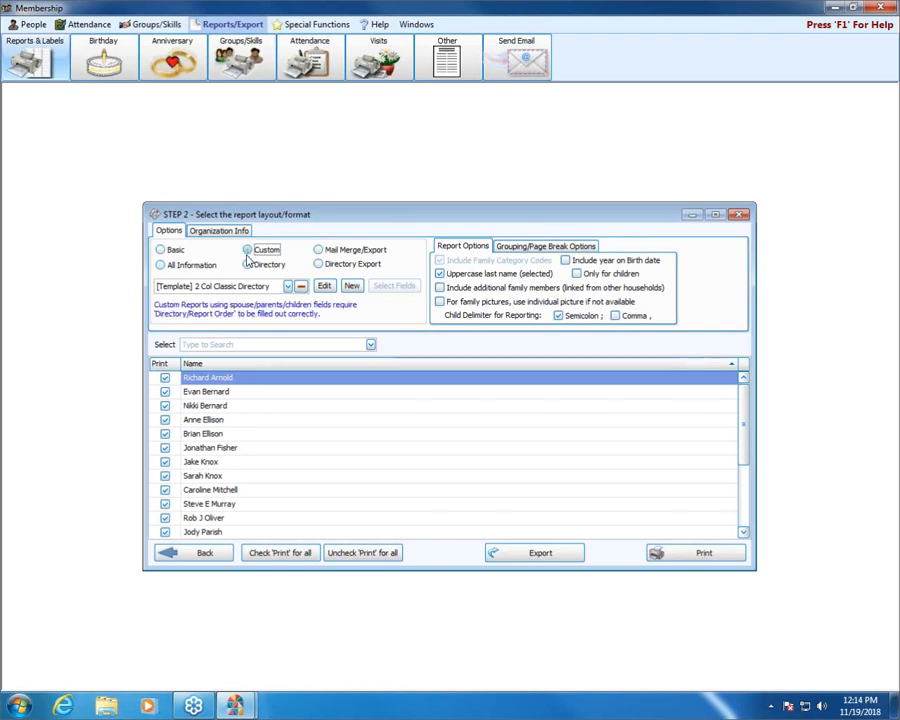
click(248, 265)
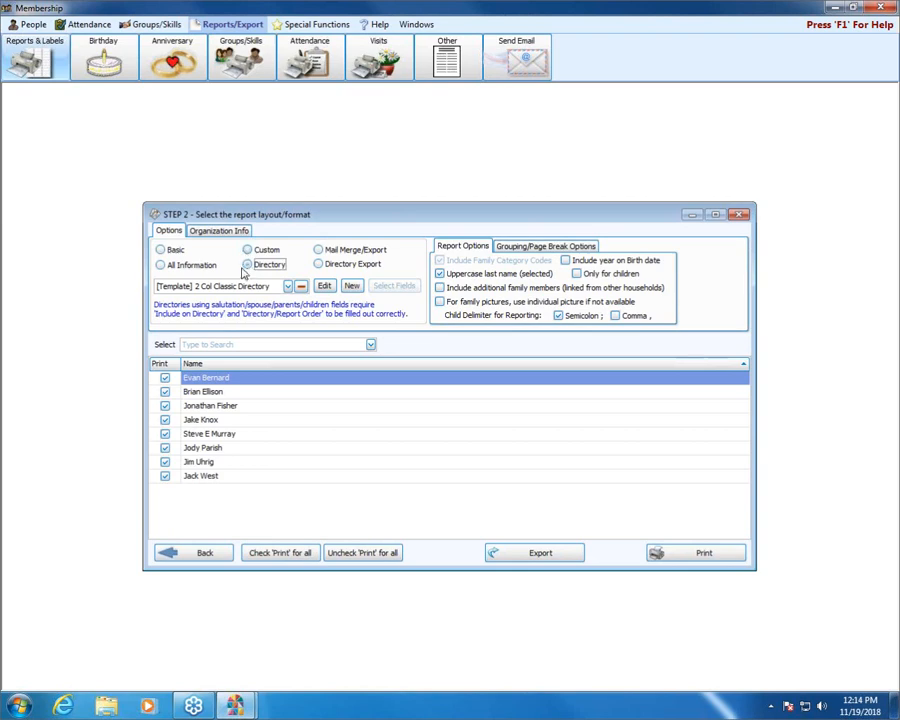
click(318, 251)
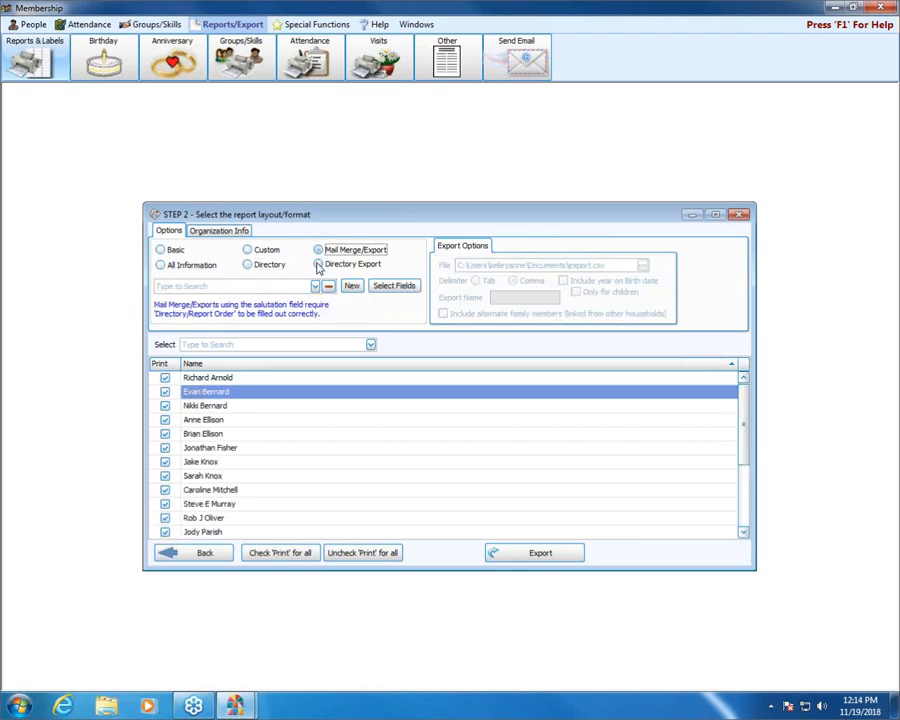
click(319, 265)
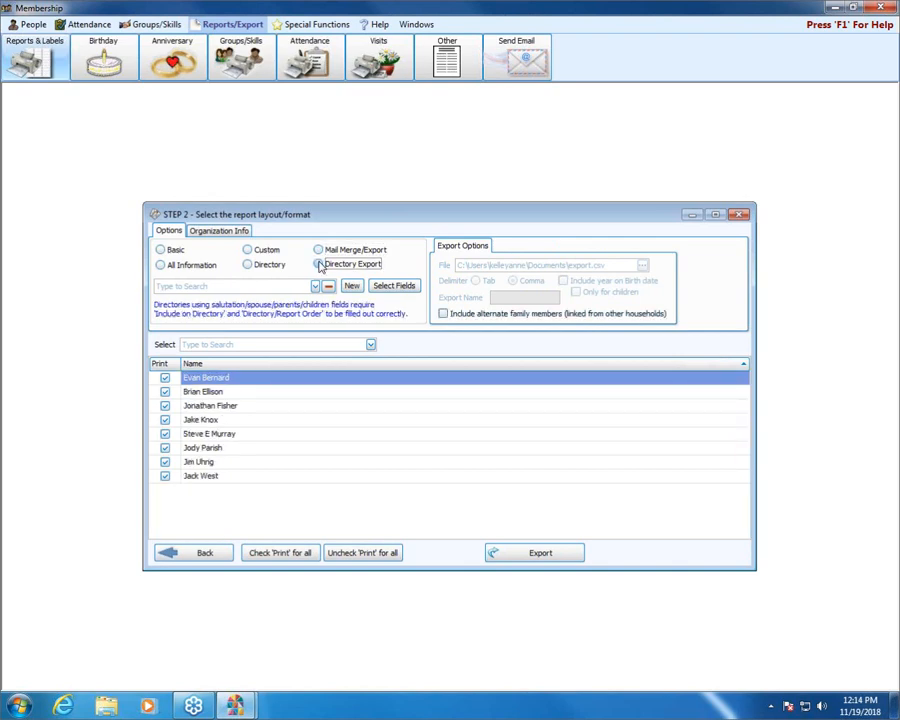
Step: Create a new Basic report named "test" in Portrait on Letter paper, accepting the default visible columns
click(161, 251)
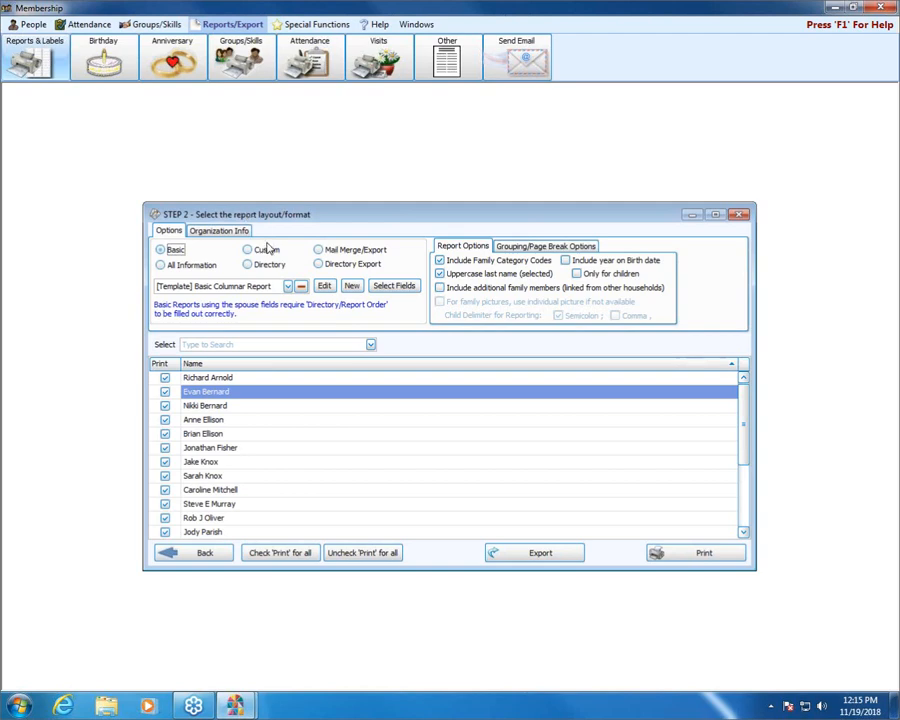
click(351, 288)
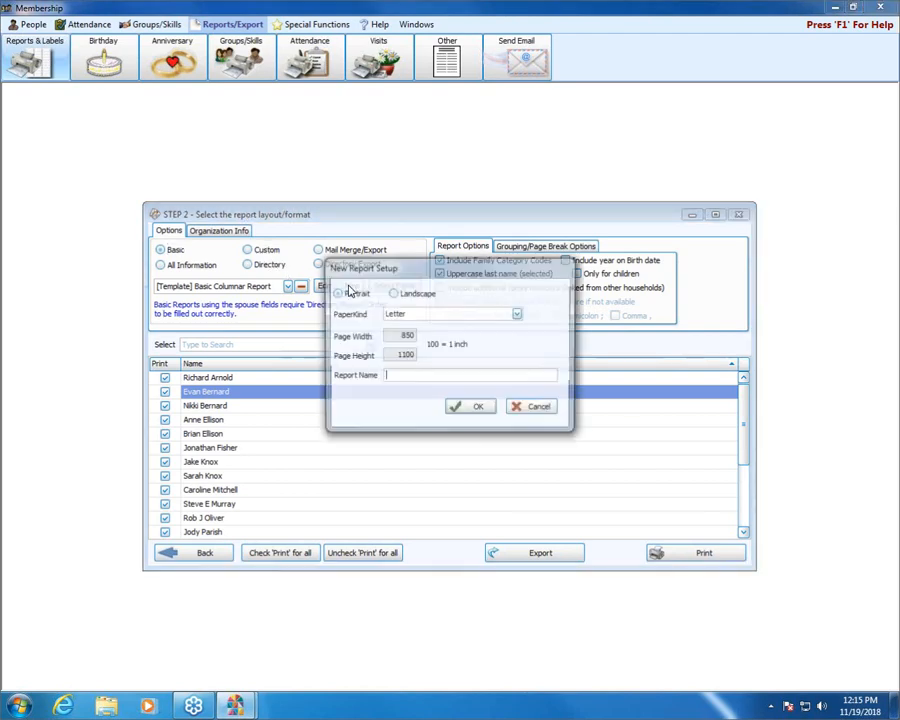
text(test)
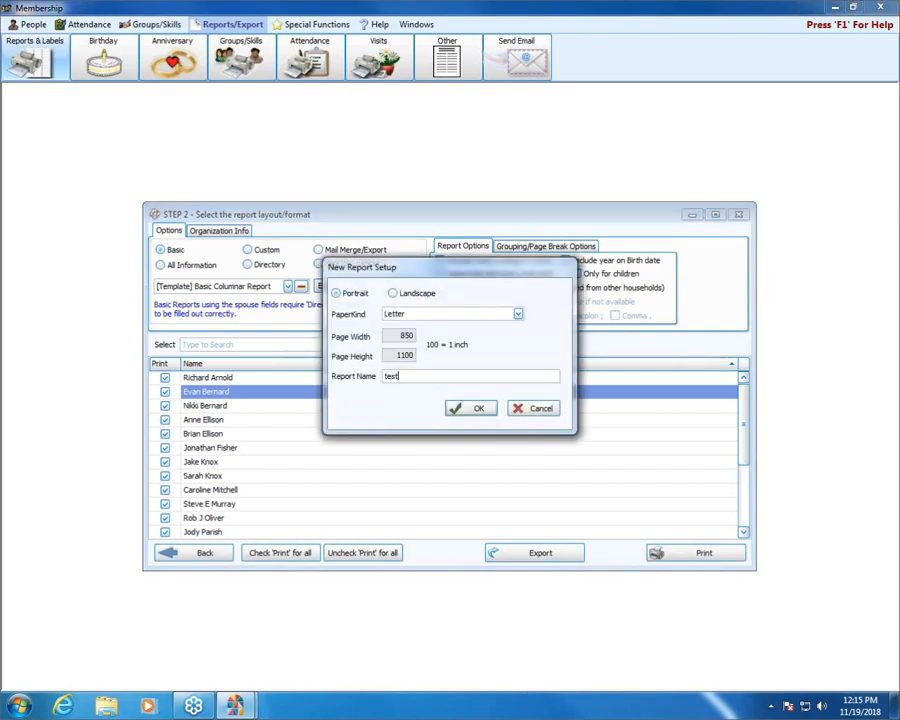
click(485, 408)
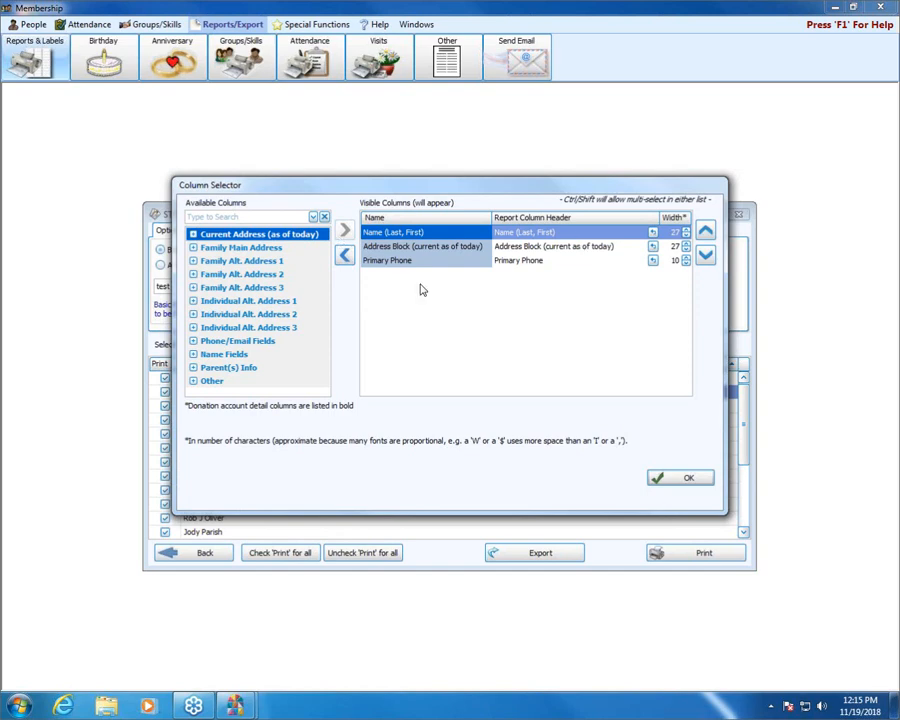
click(657, 484)
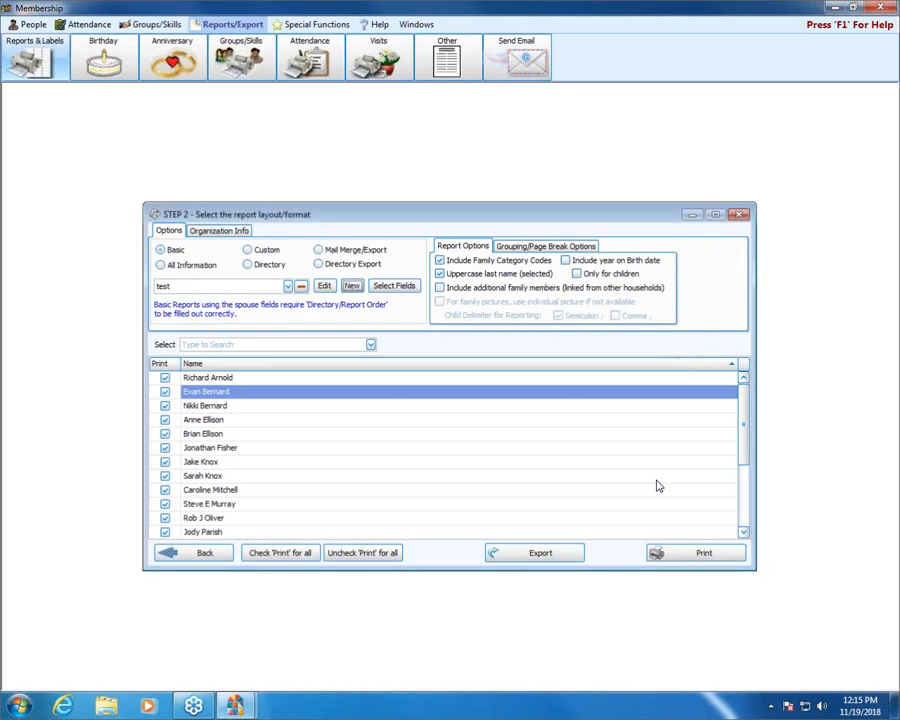
Step: Examine the Basic All Information template in the Report Designer and close it without saving the layout
click(161, 266)
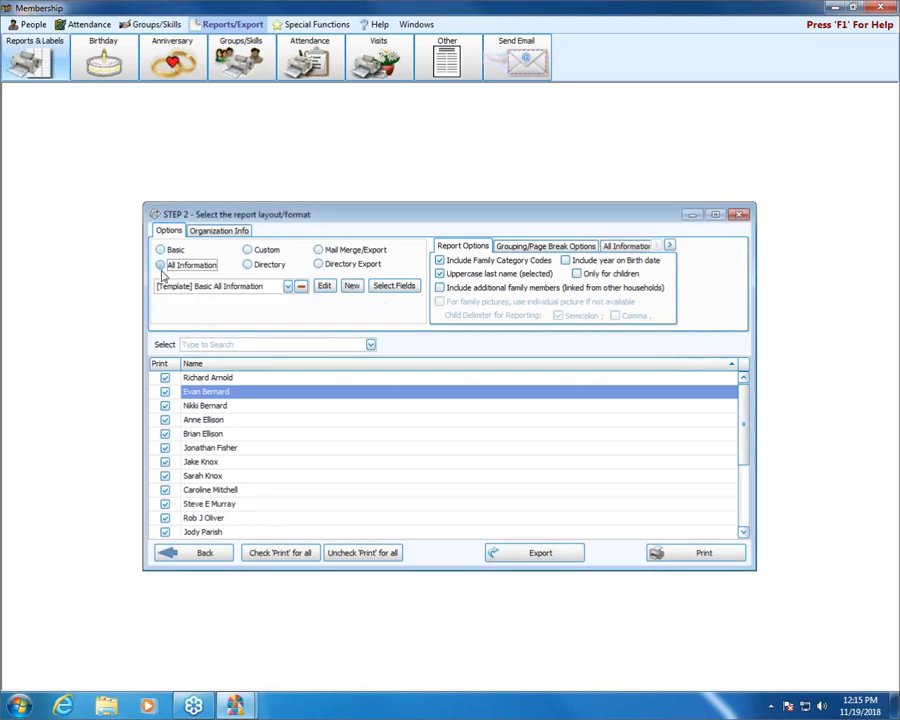
click(327, 287)
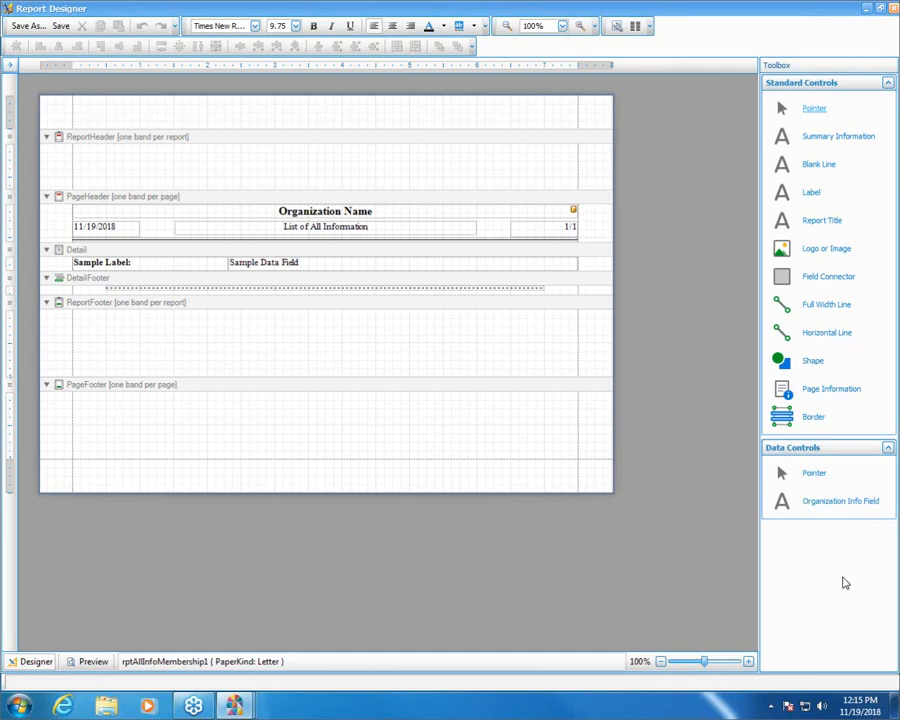
click(894, 8)
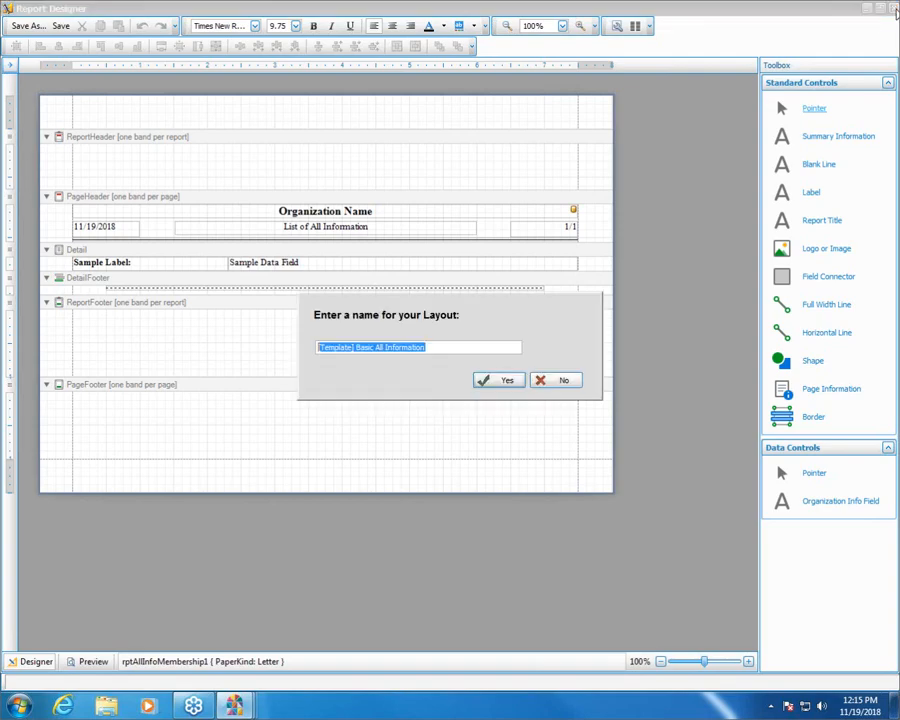
click(547, 386)
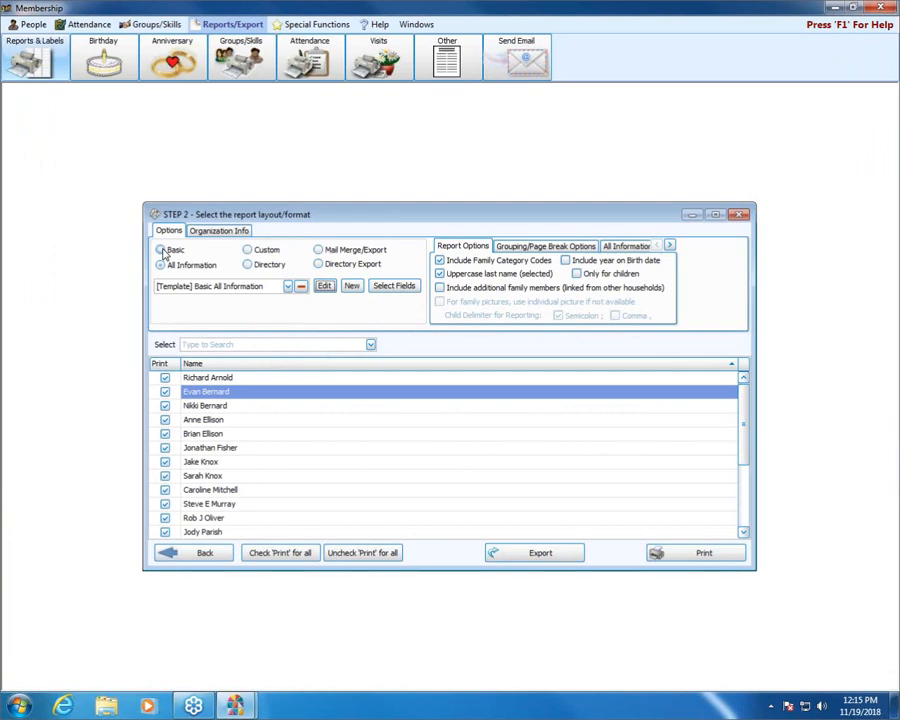
Step: Examine the Basic report "test" in the Report Designer and close it without saving the layout
click(163, 251)
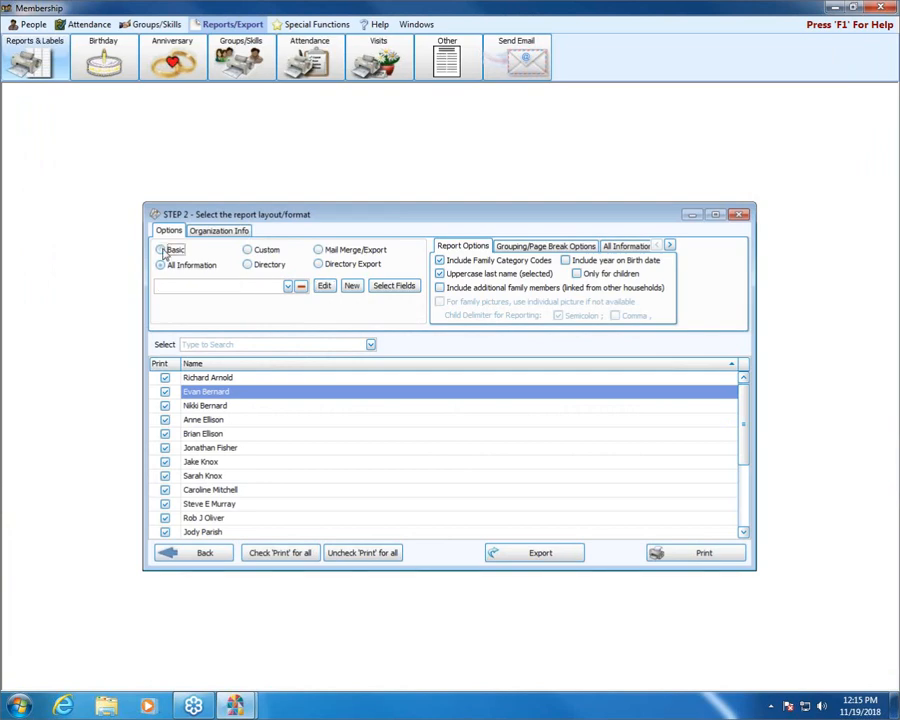
click(326, 286)
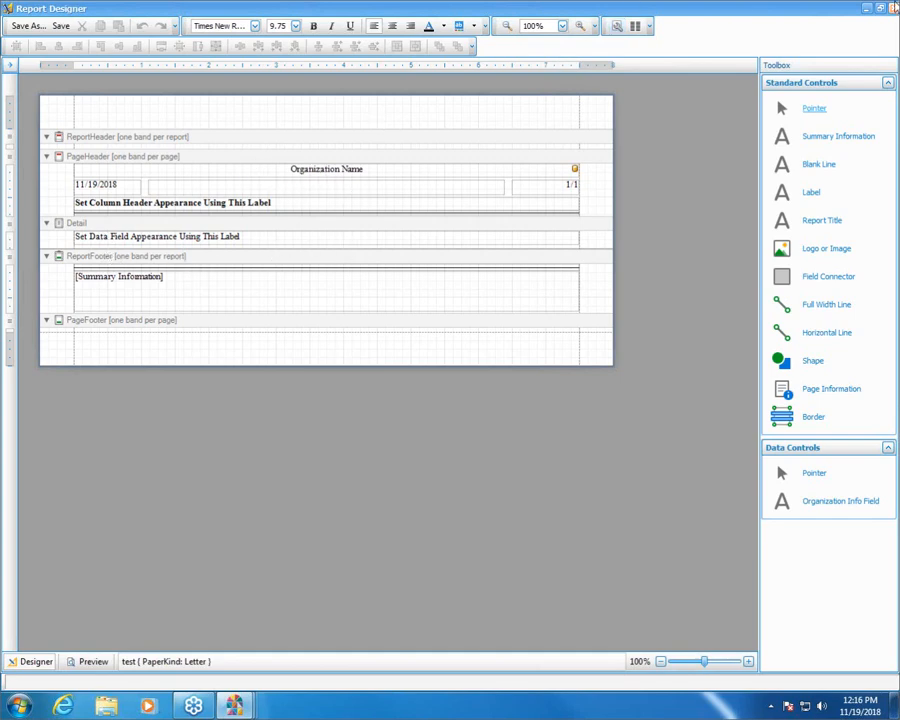
click(893, 8)
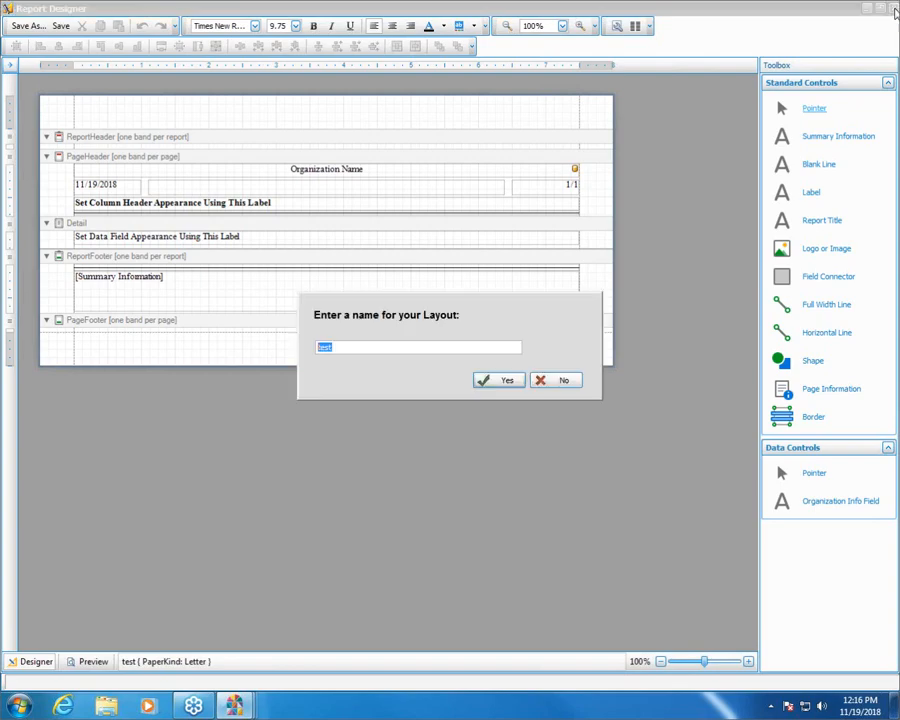
click(574, 384)
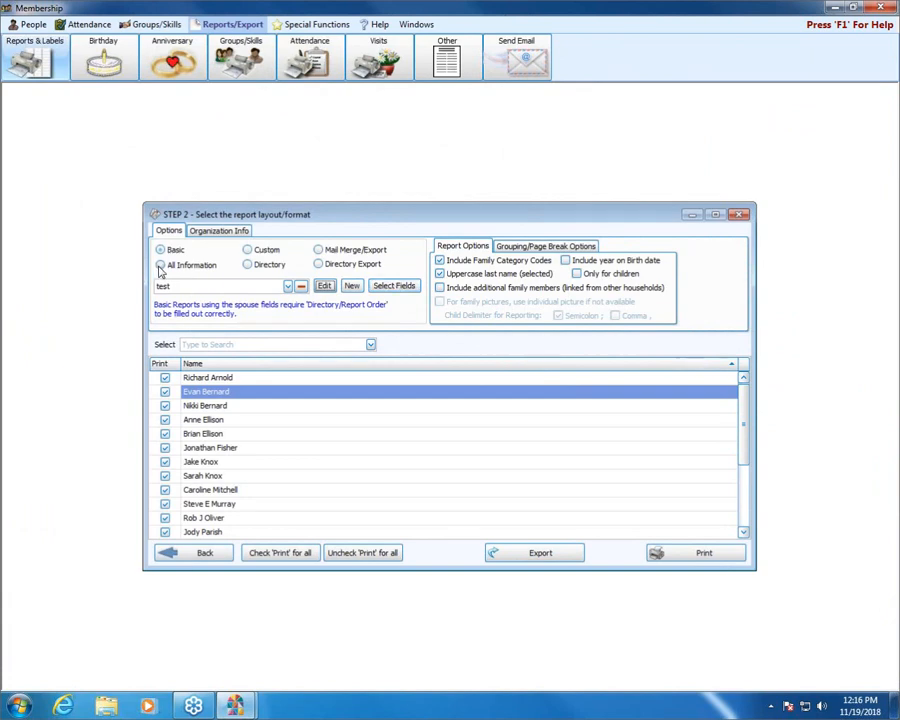
Step: Examine the Directory format's 2 Col Classic Directory template in the Report Designer and close it
click(249, 252)
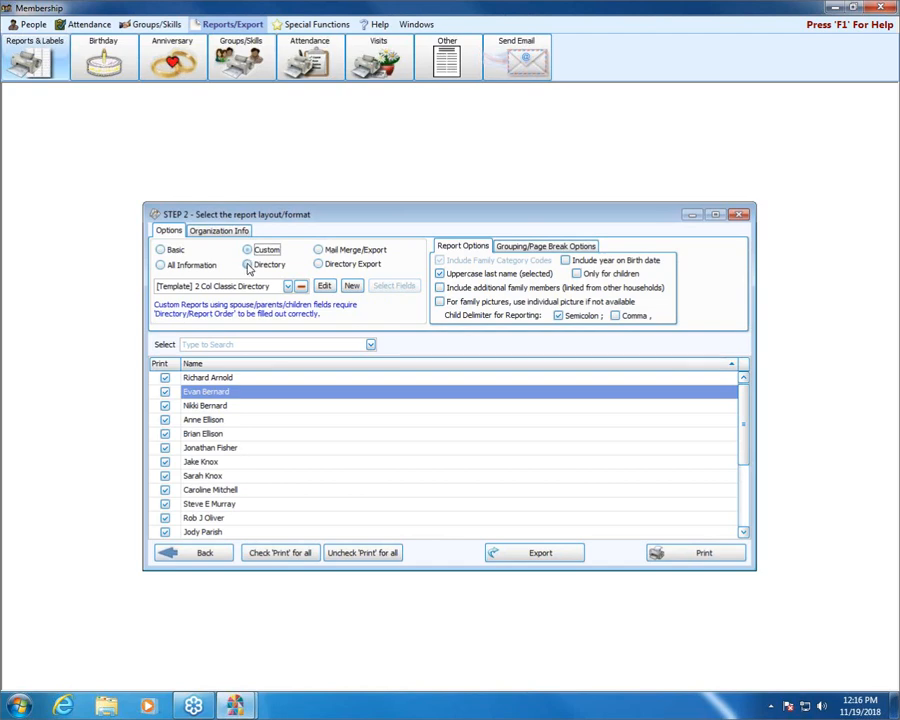
click(249, 265)
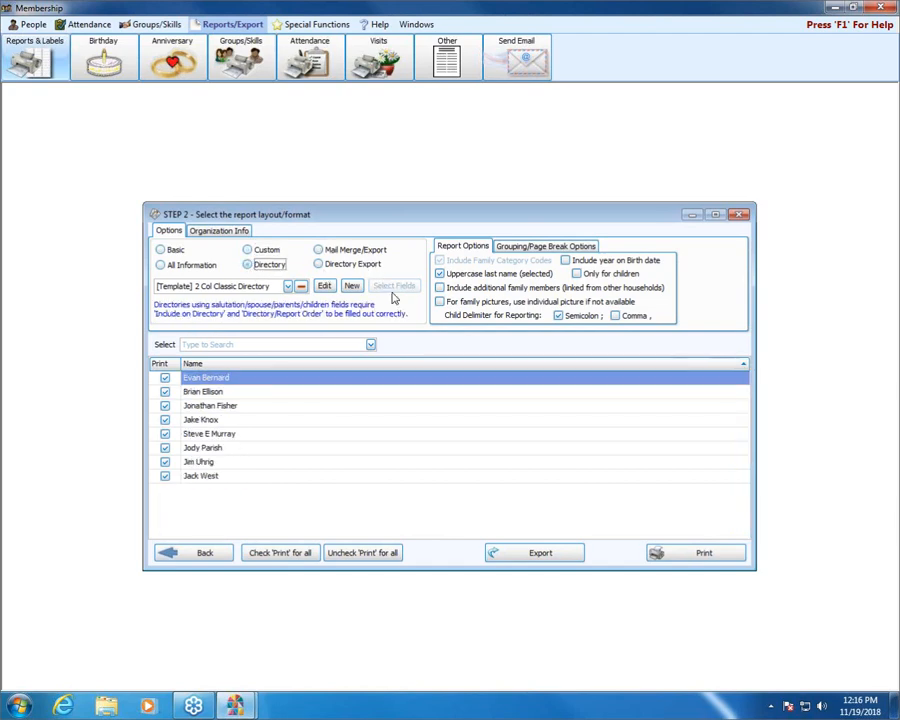
click(324, 287)
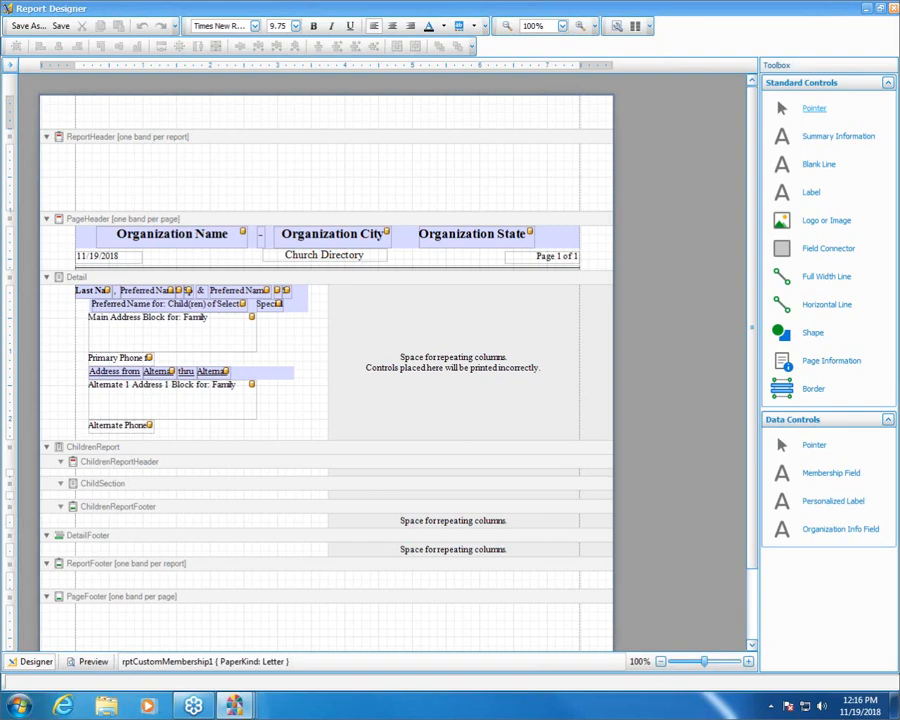
click(893, 10)
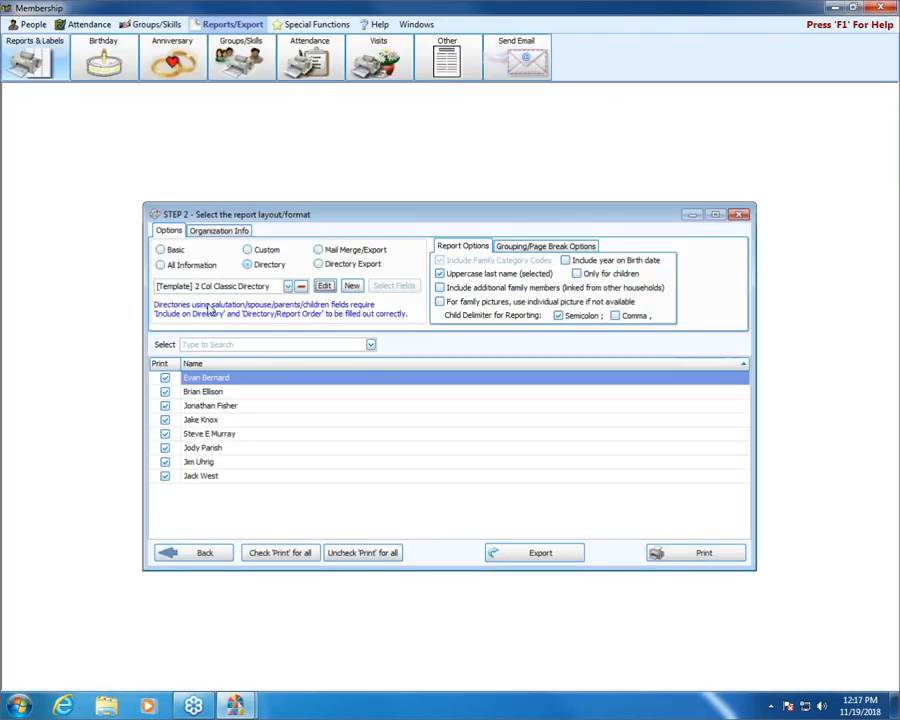
Step: Examine the Custom format's 2 Col Classic Directory template in the Report Designer and close it
click(248, 250)
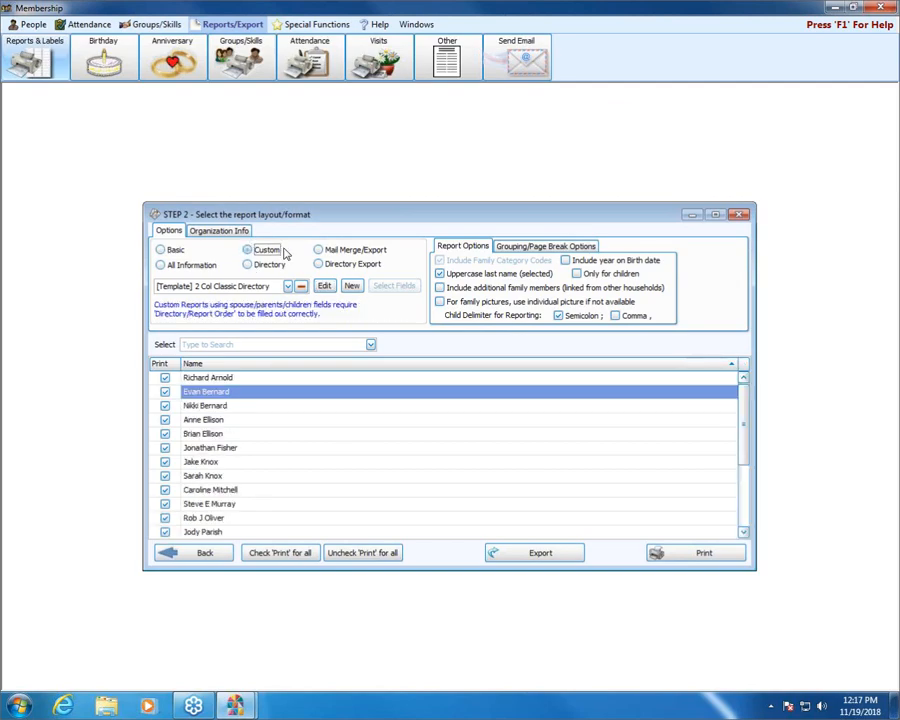
click(324, 286)
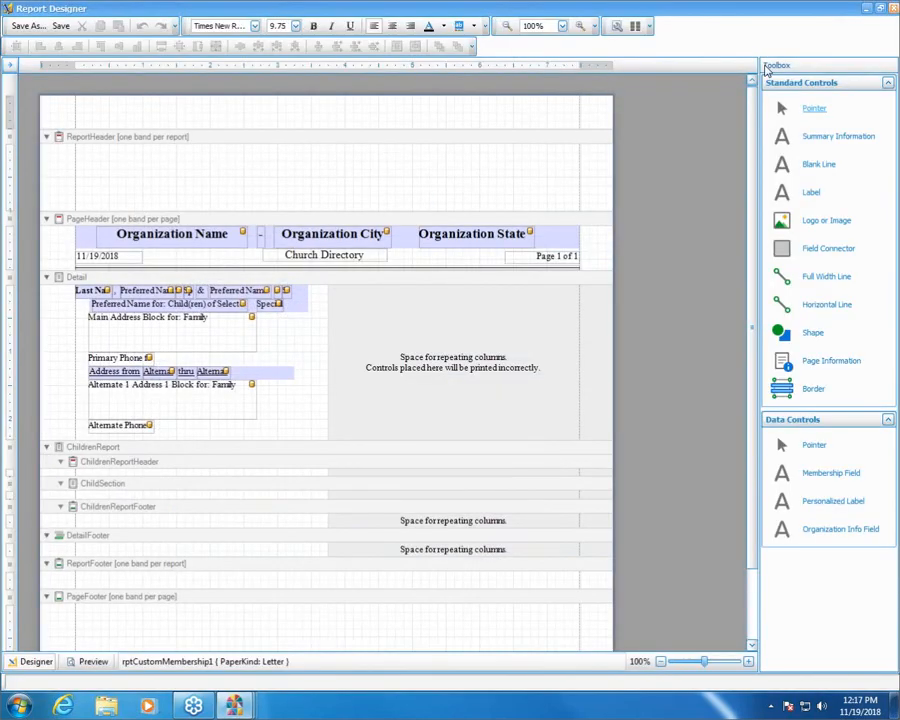
click(893, 8)
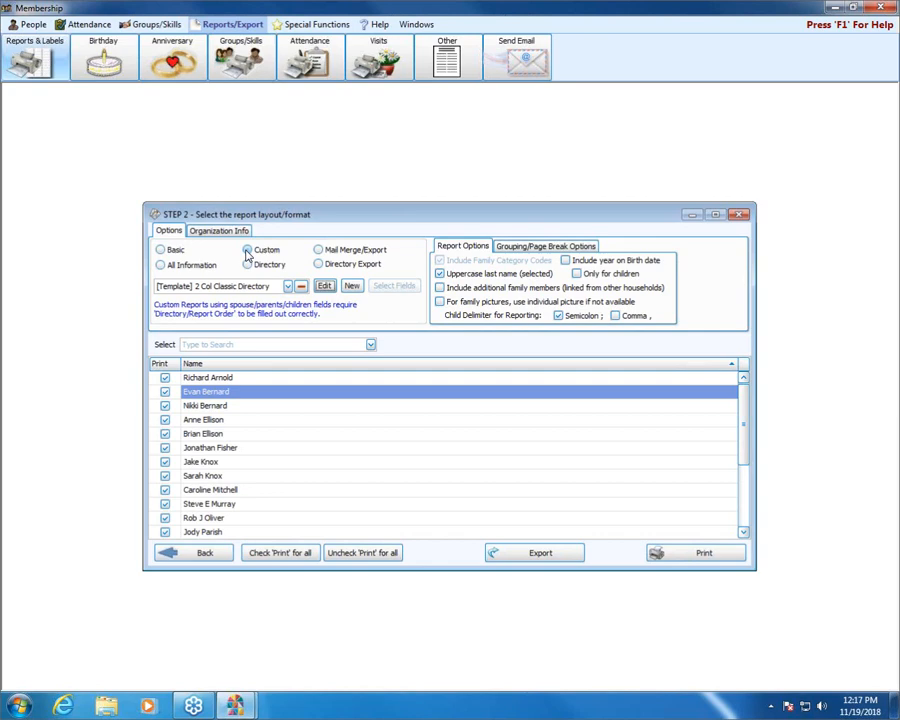
Step: Compare the people lists and options of the Directory, Mail Merge/Export and Directory Export formats
click(249, 265)
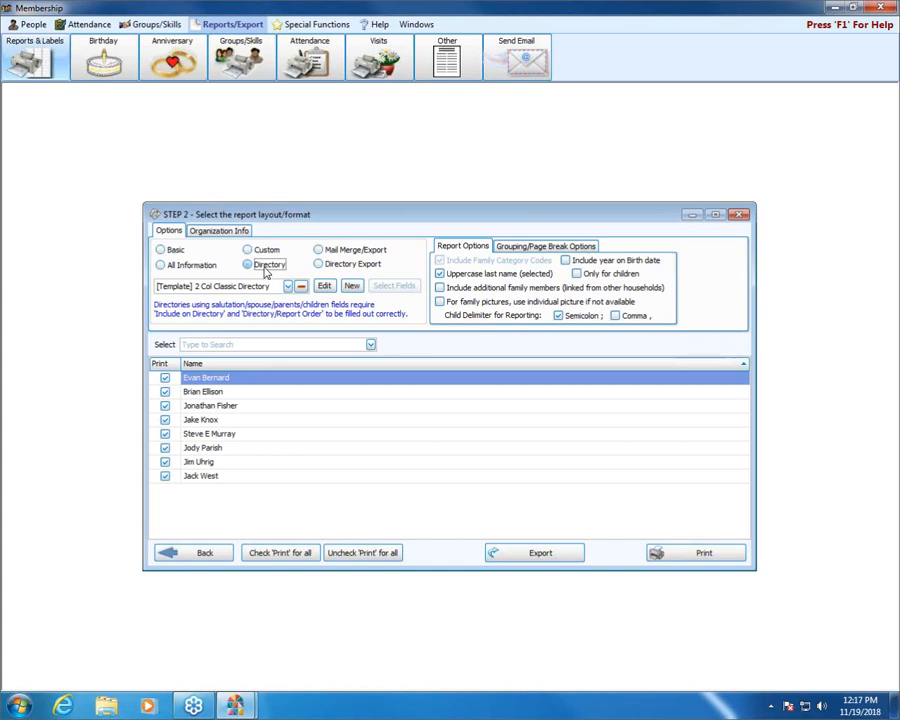
click(318, 251)
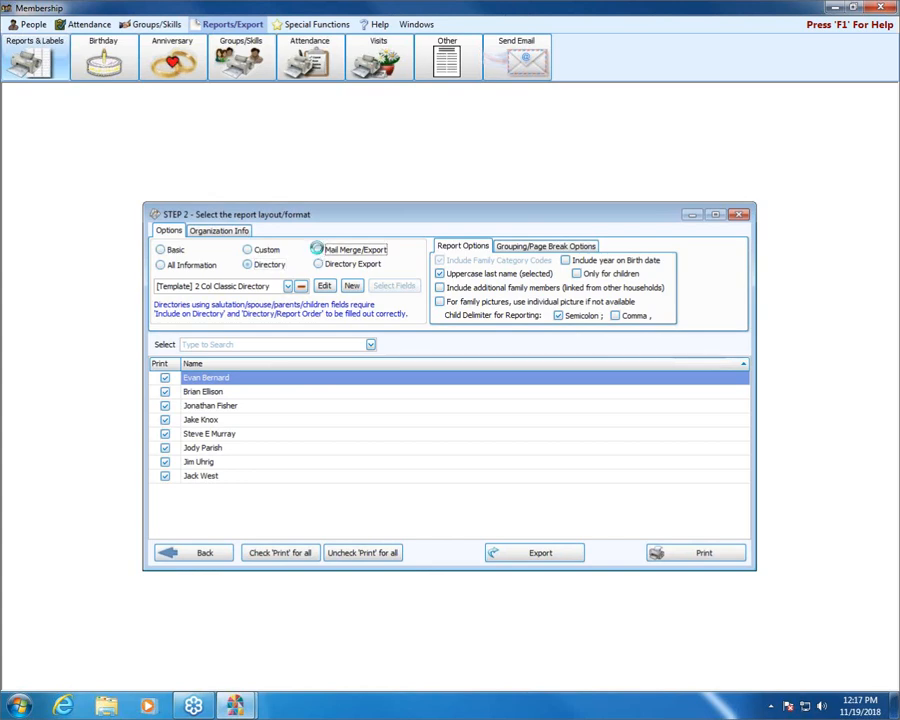
click(318, 263)
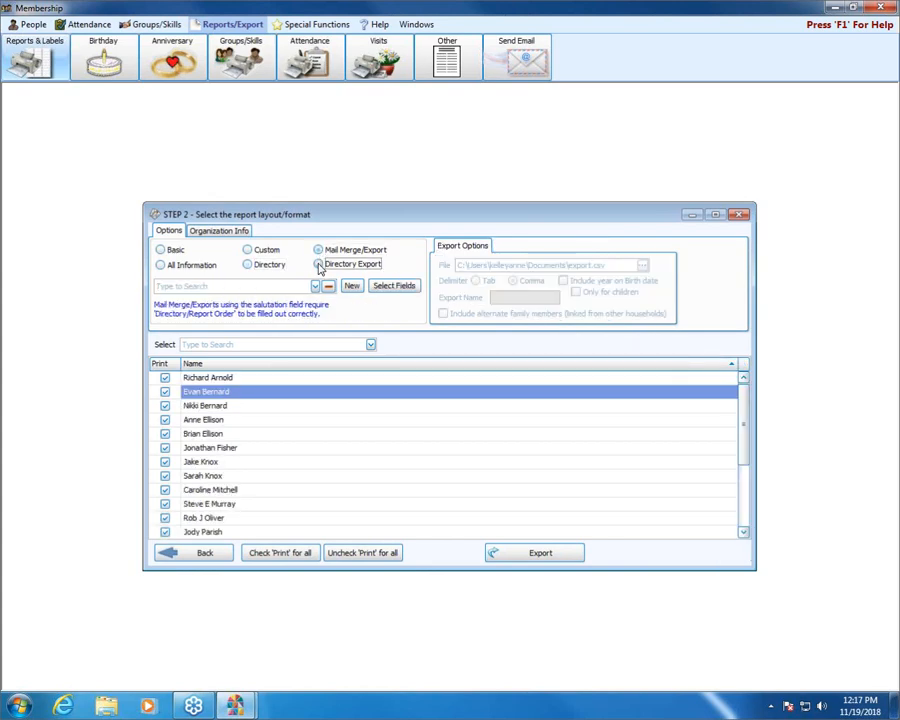
click(318, 251)
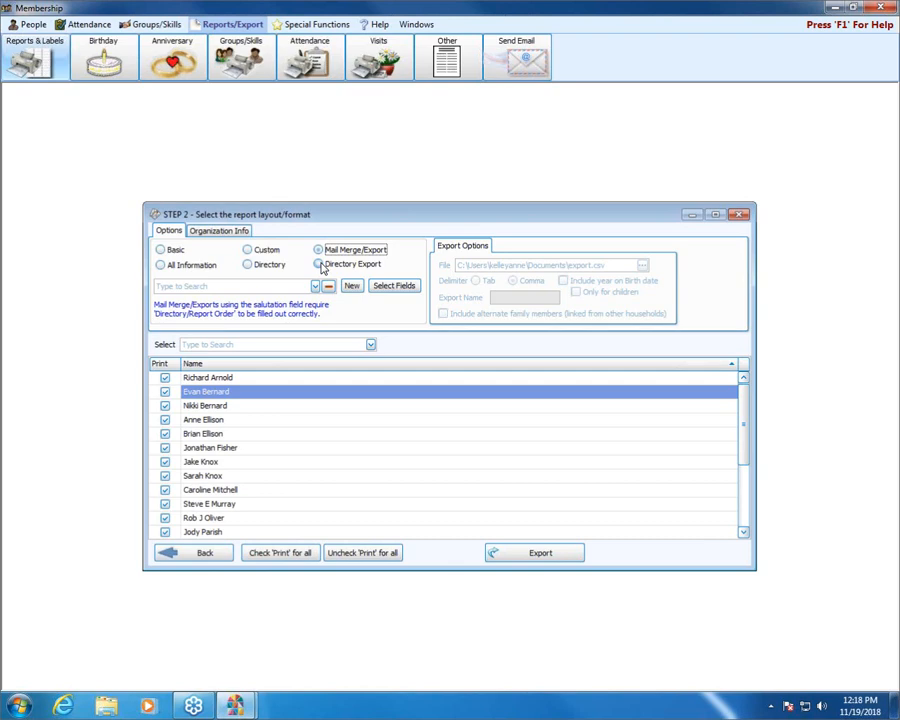
click(319, 265)
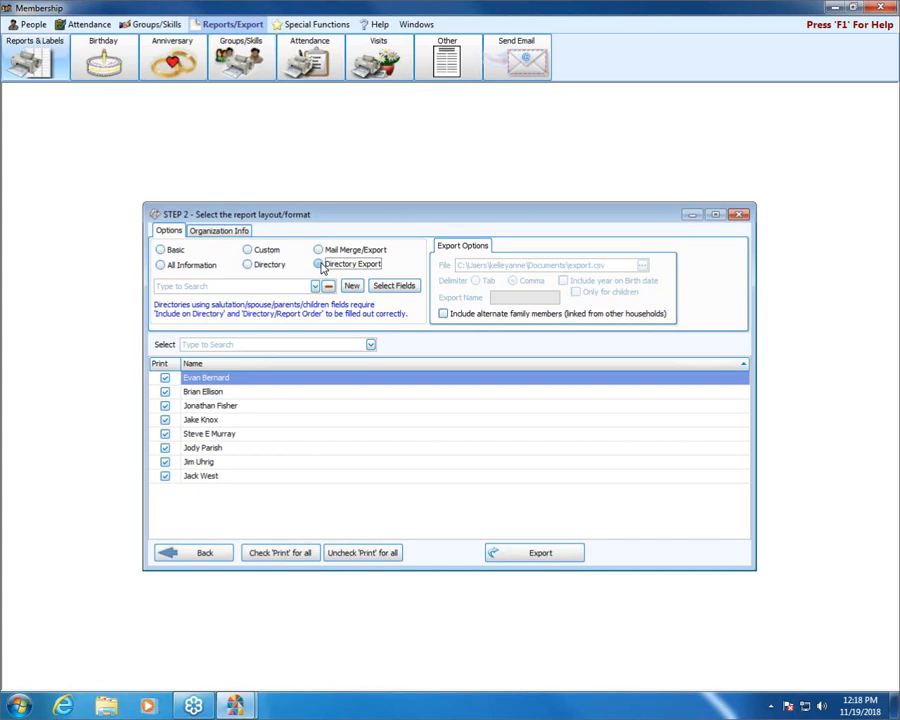
click(320, 265)
click(319, 251)
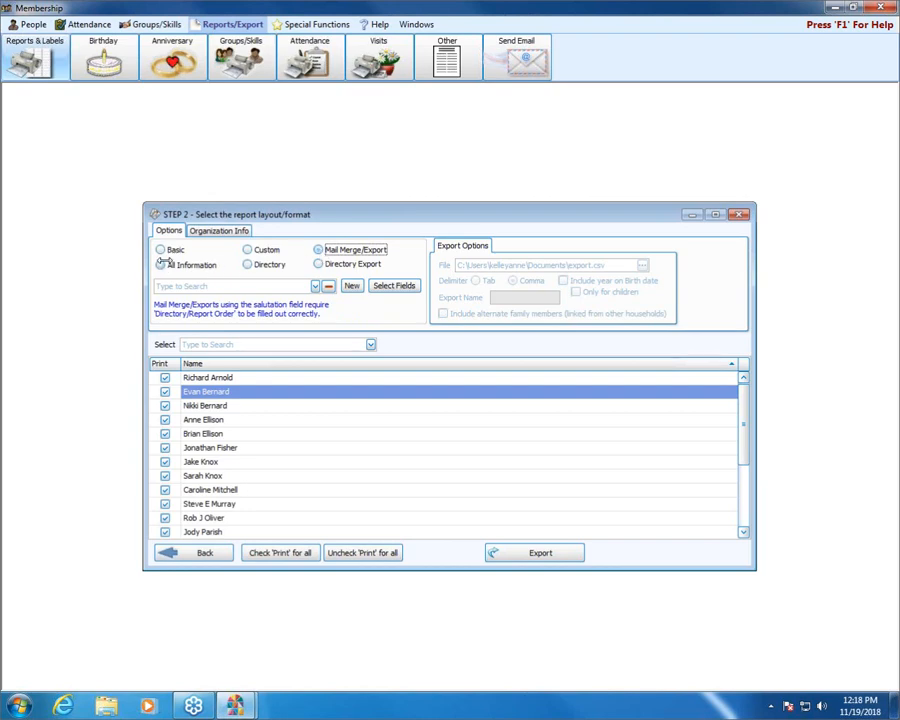
Step: Preview the Basic format's Basic Columnar Report template and close the preview
click(160, 250)
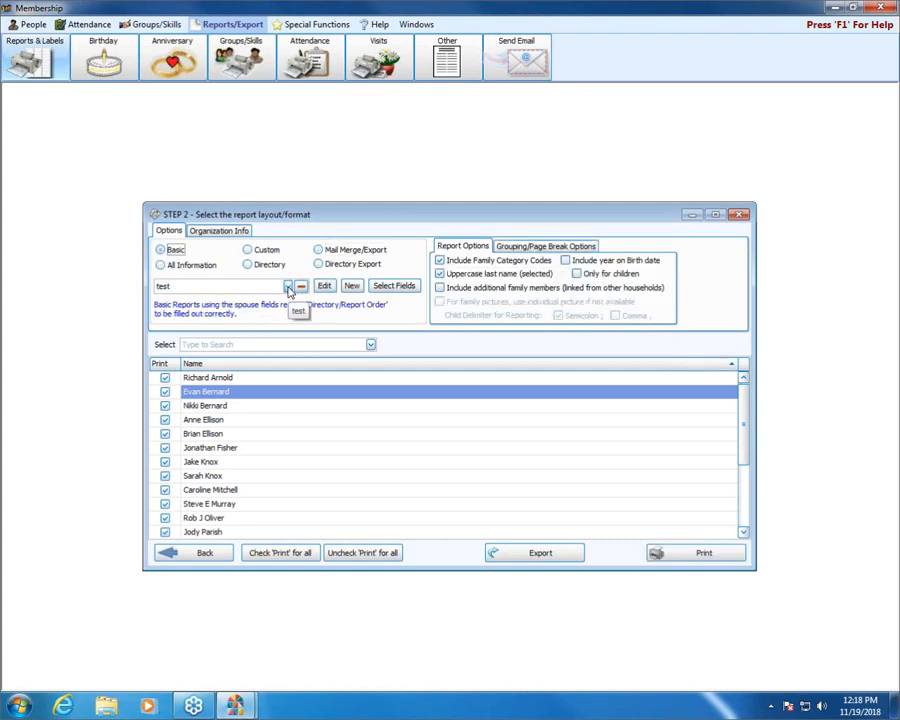
click(288, 287)
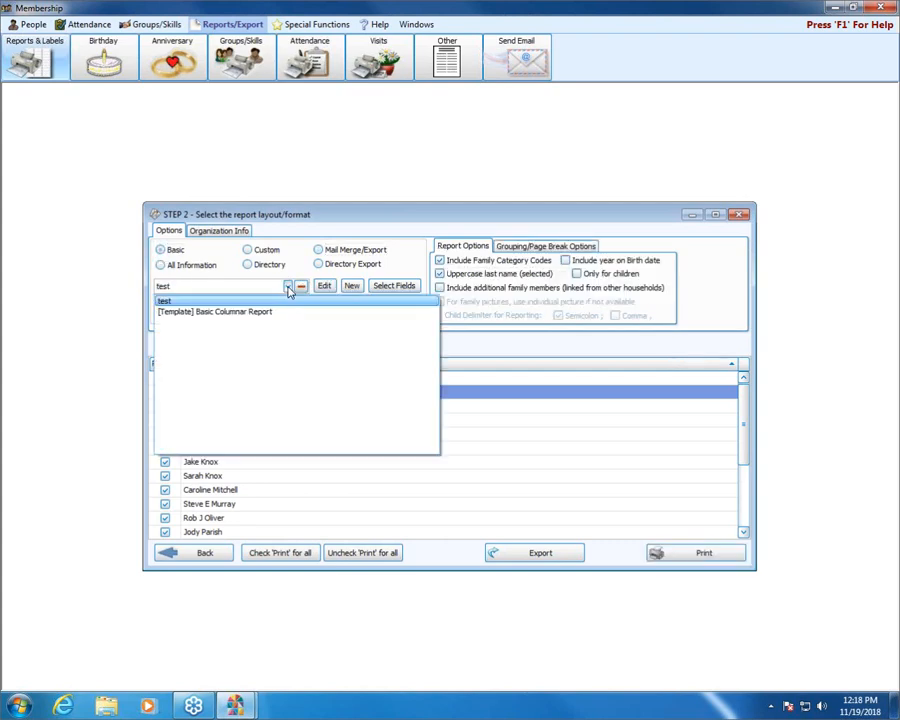
click(234, 314)
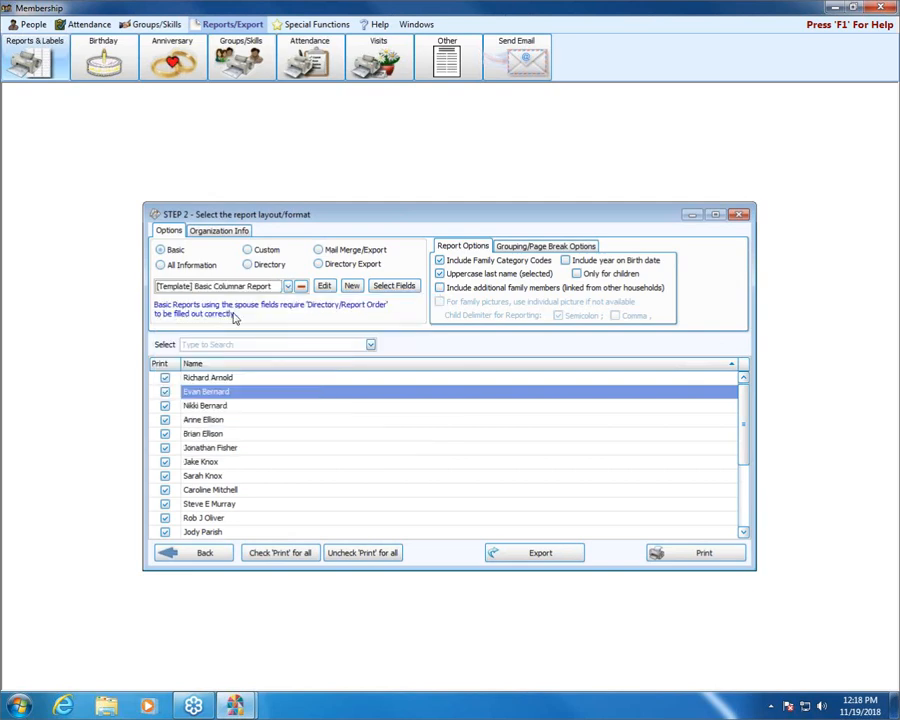
click(720, 555)
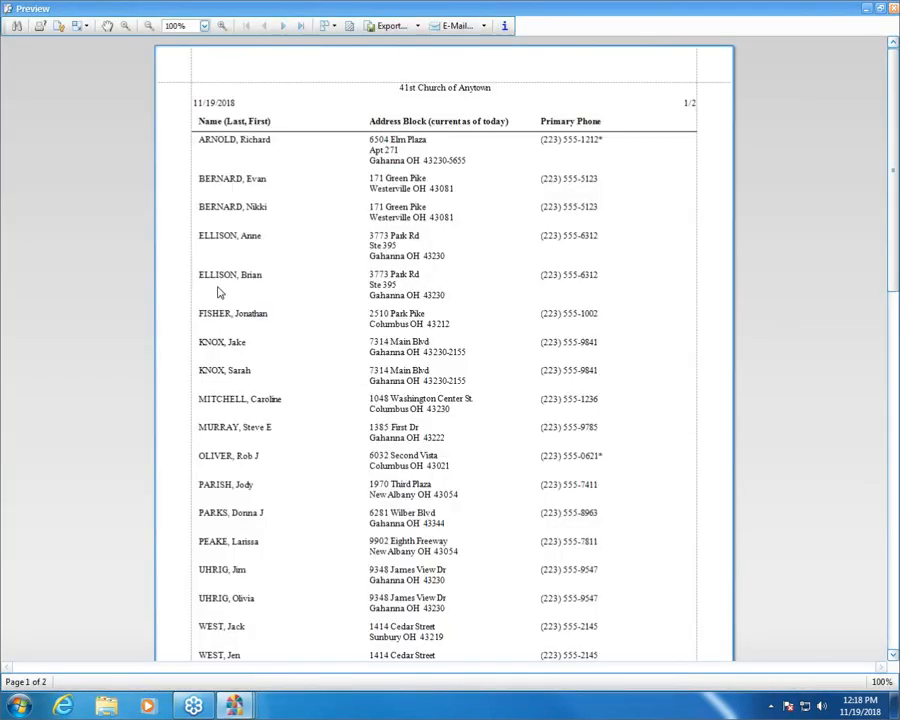
click(894, 9)
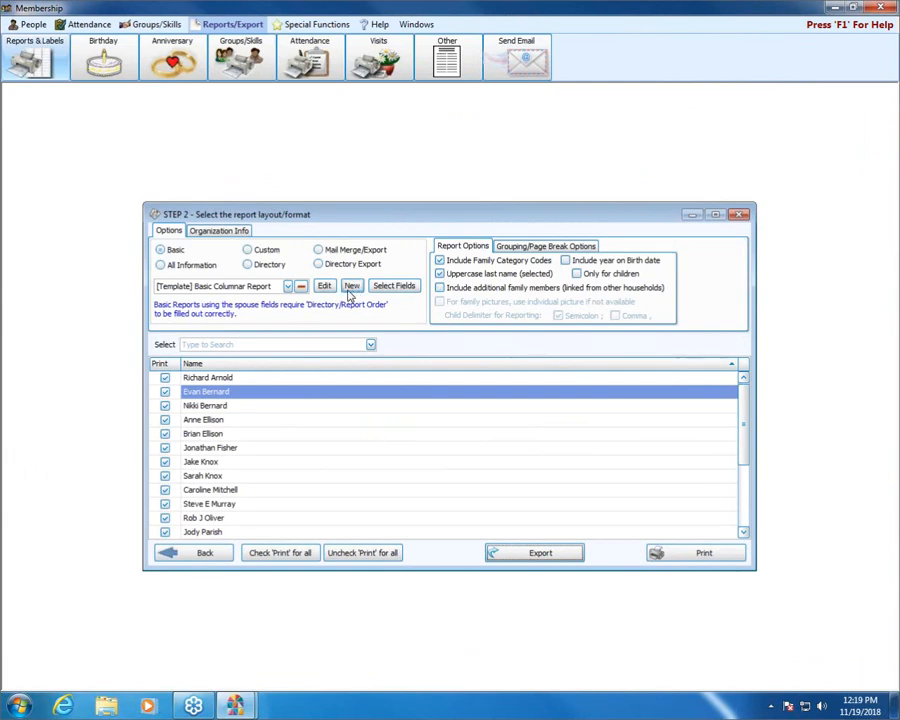
Step: Preview the All Information format's Basic All Information template and close the preview
click(163, 266)
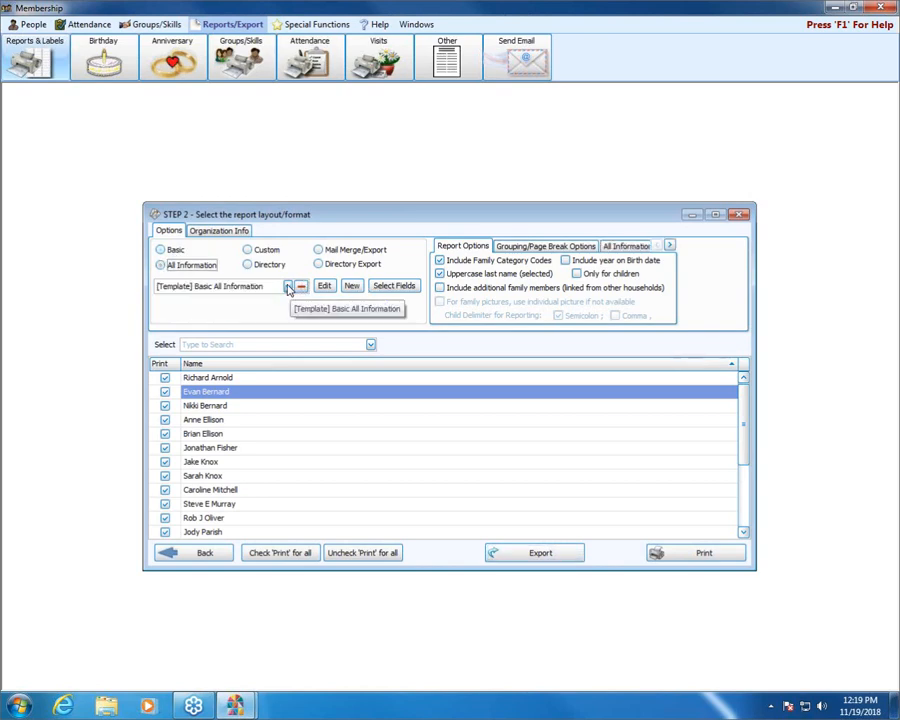
click(725, 553)
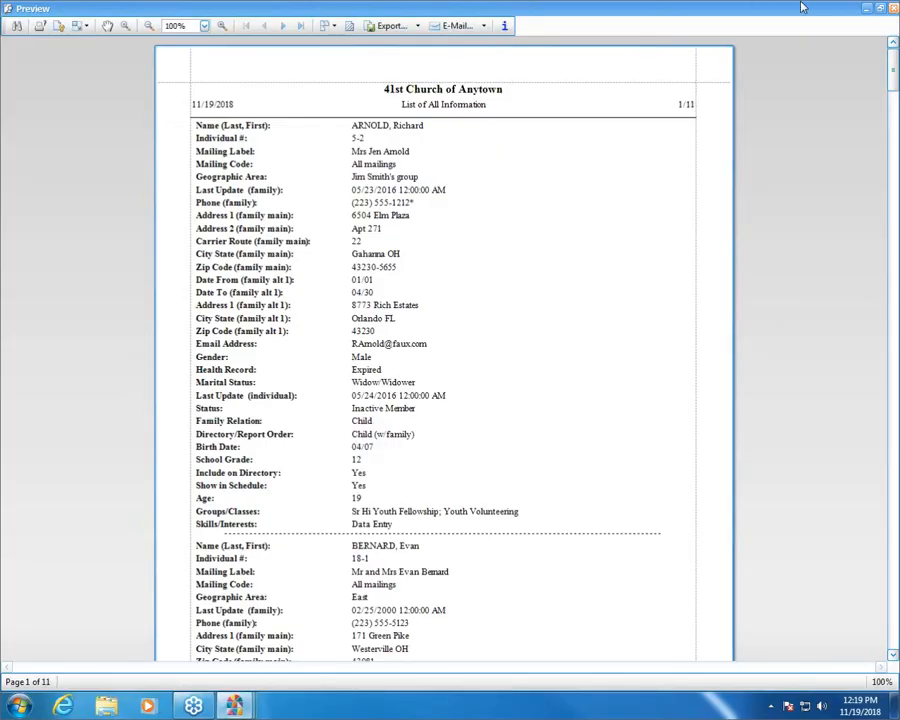
click(893, 8)
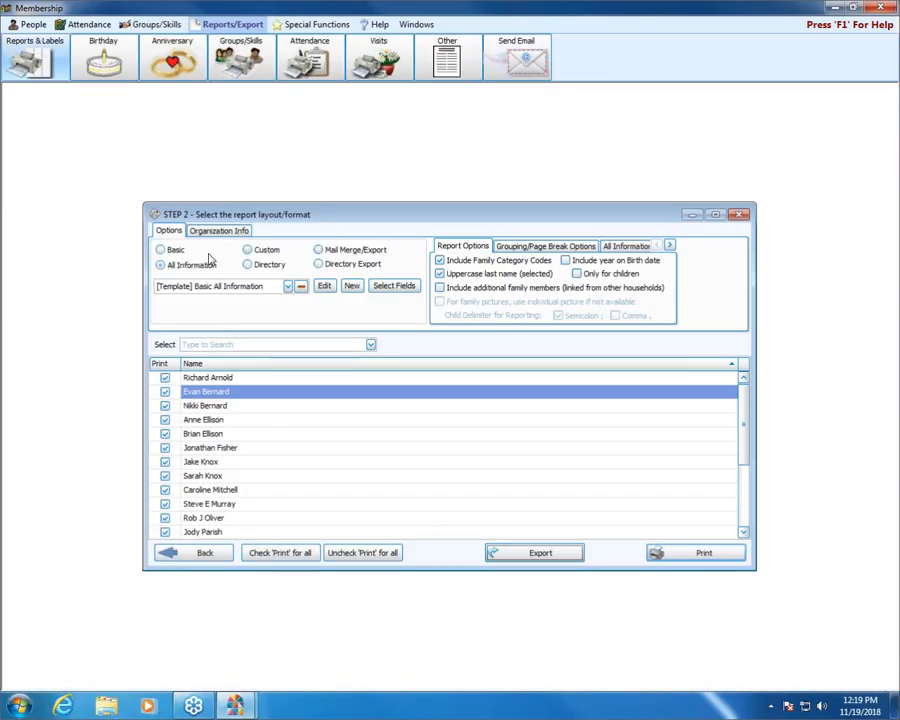
Step: Preview the Directory format's 3 Col Classic Directory template for the selected people and close the preview
click(247, 264)
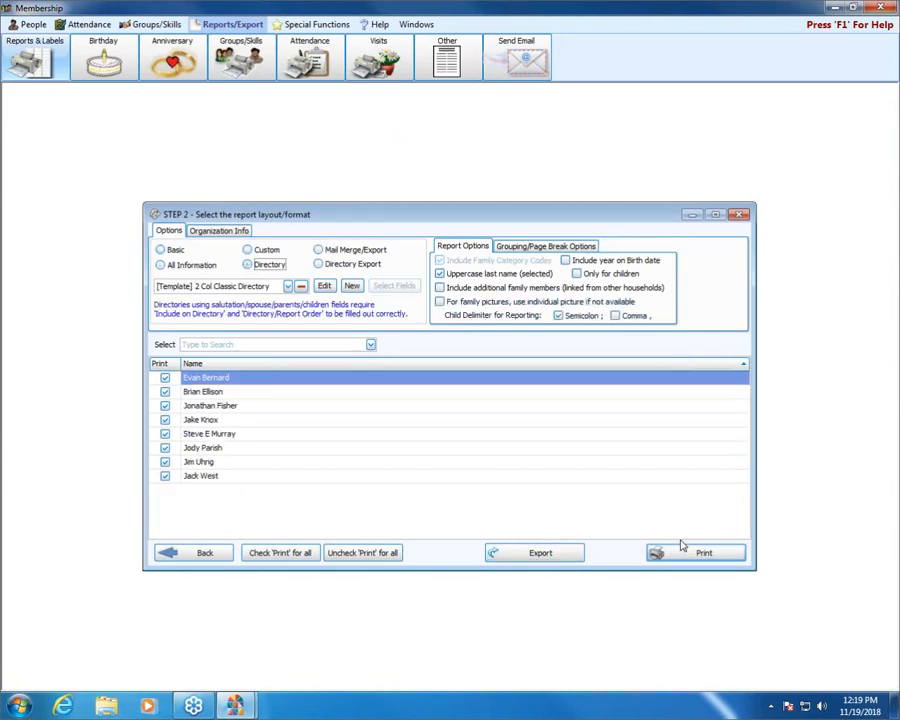
click(287, 286)
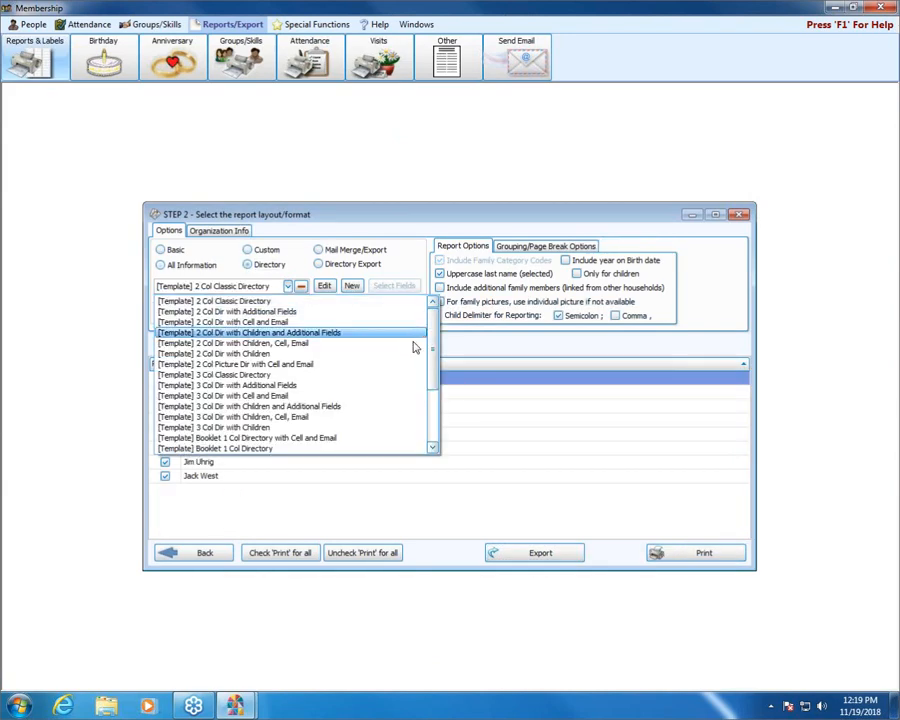
mouse_move(434, 336)
mouse_down()
mouse_move(444, 394)
mouse_move(436, 358)
mouse_up()
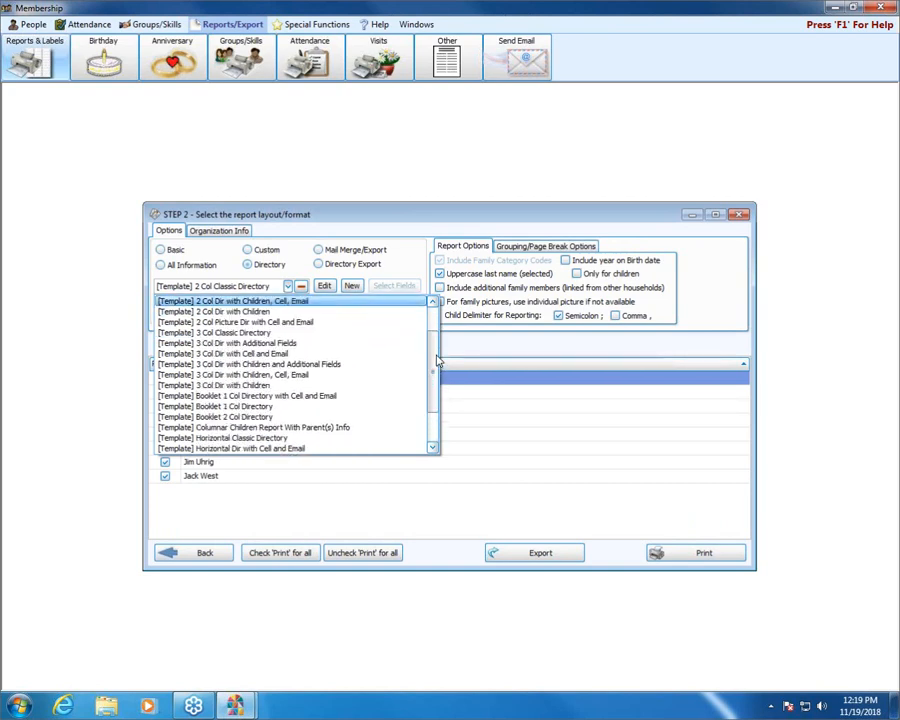
click(221, 336)
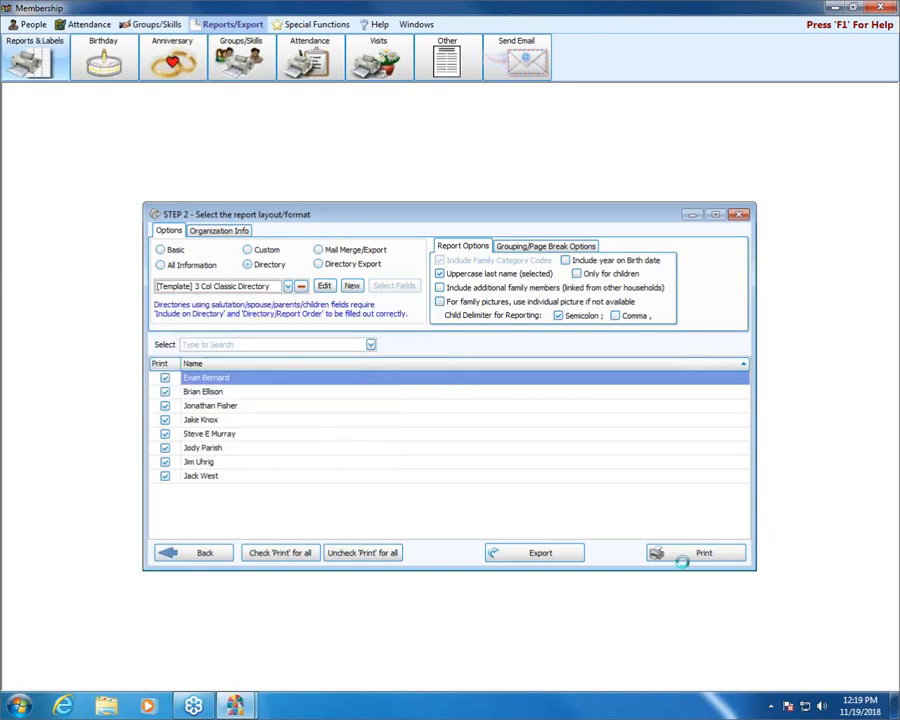
click(677, 560)
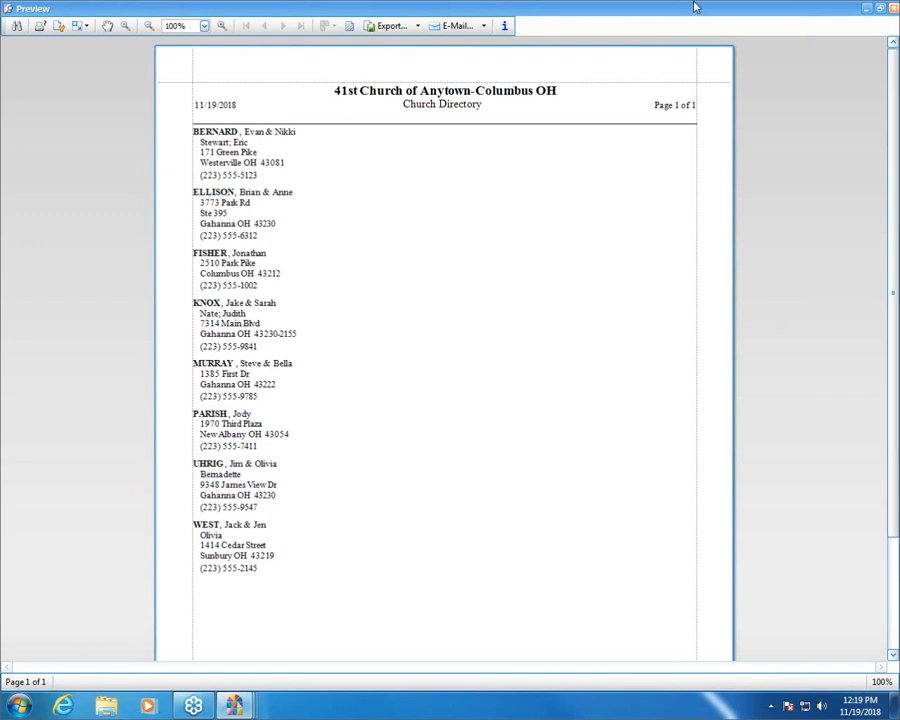
click(894, 8)
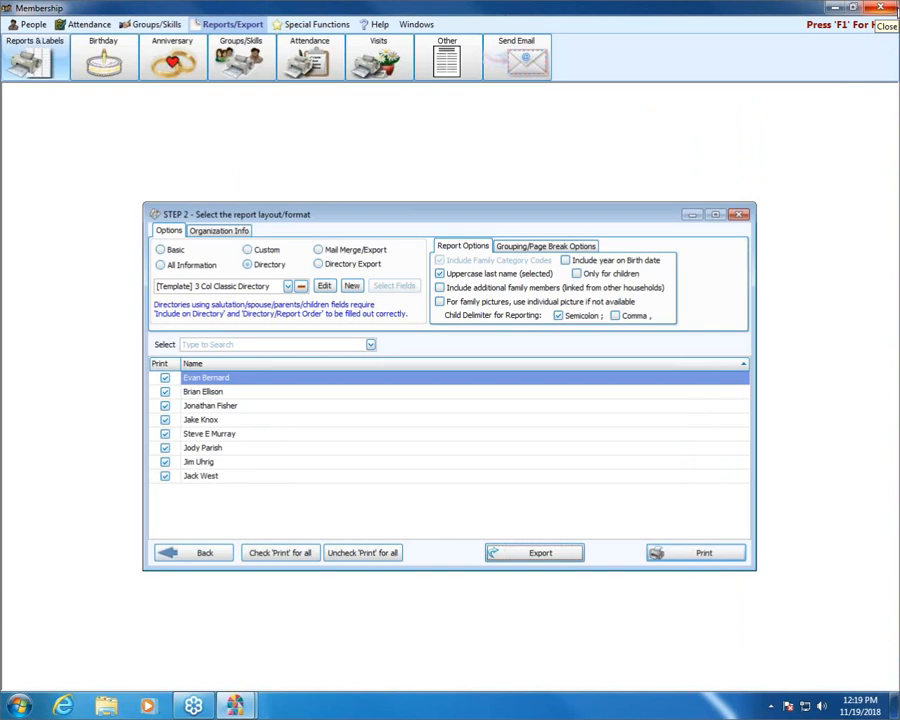
Step: Clear all people selection criteria and return to the report layout step without saving changes to the "status/age search" selection
click(224, 556)
click(199, 252)
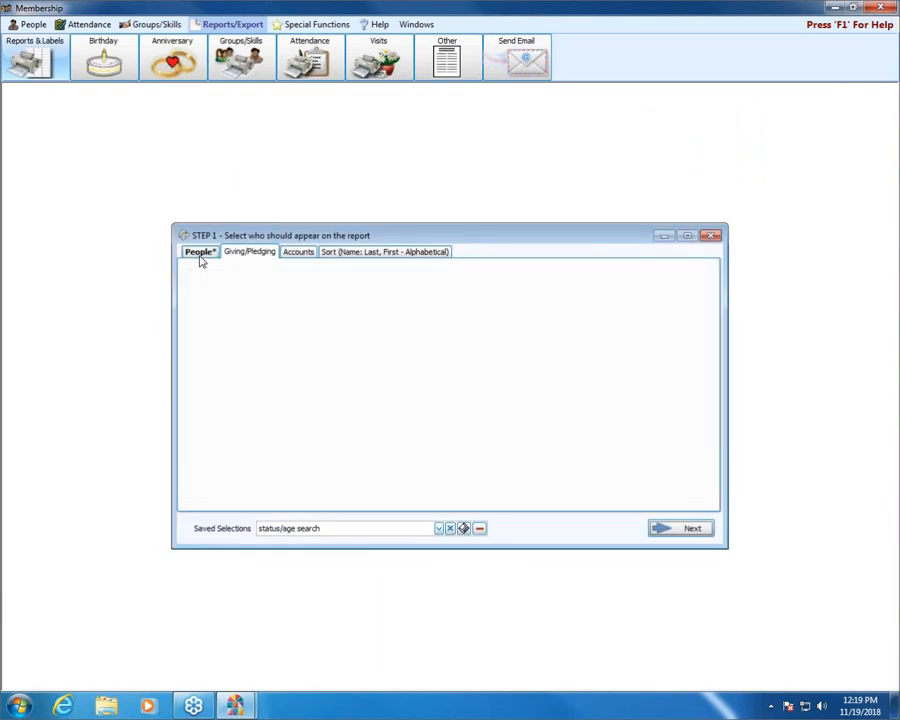
click(545, 468)
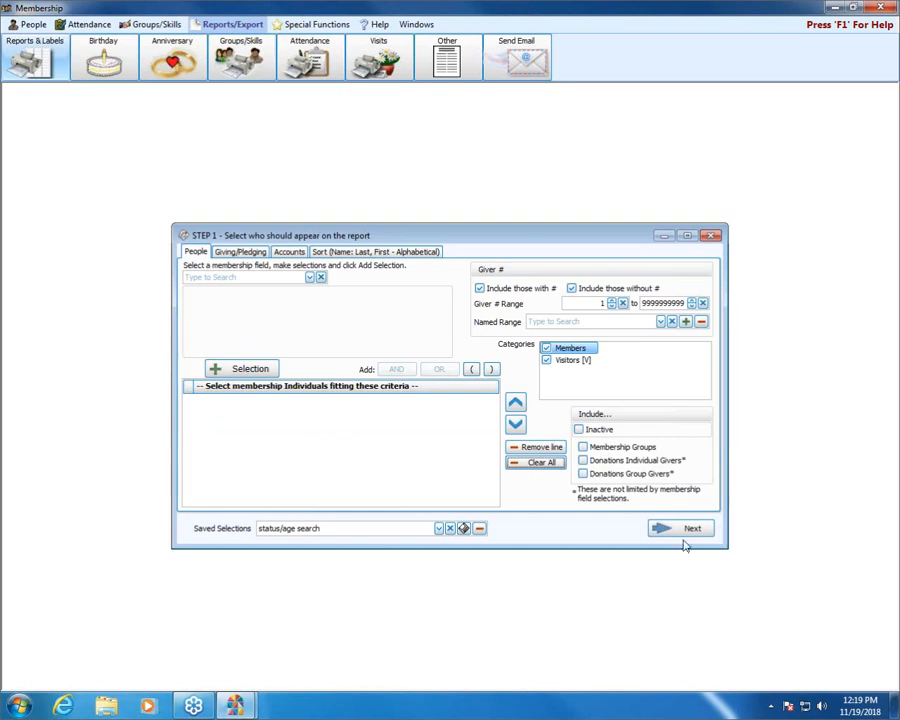
click(704, 527)
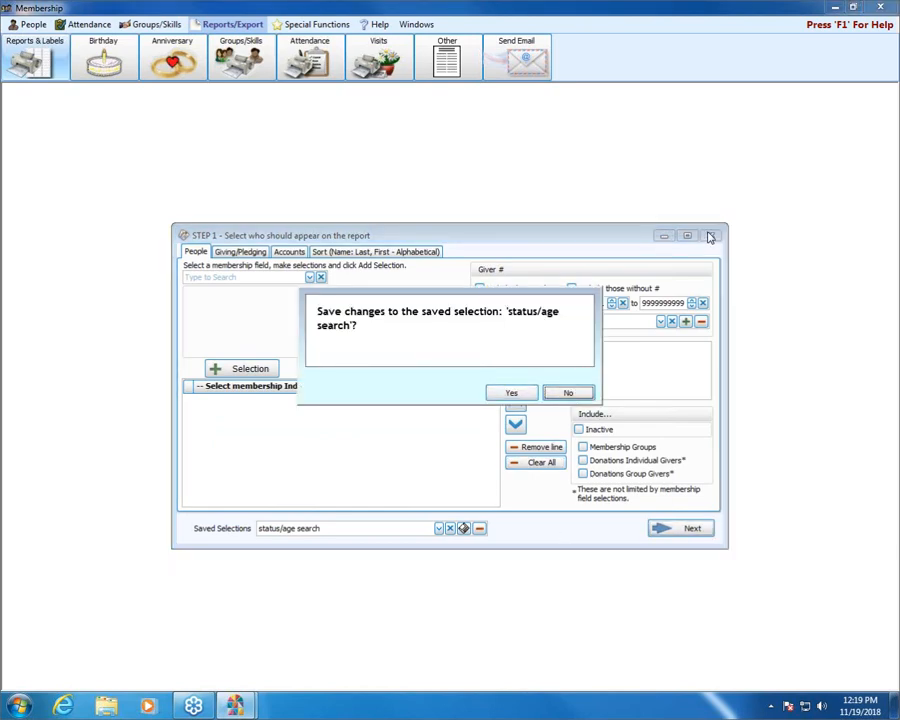
click(569, 394)
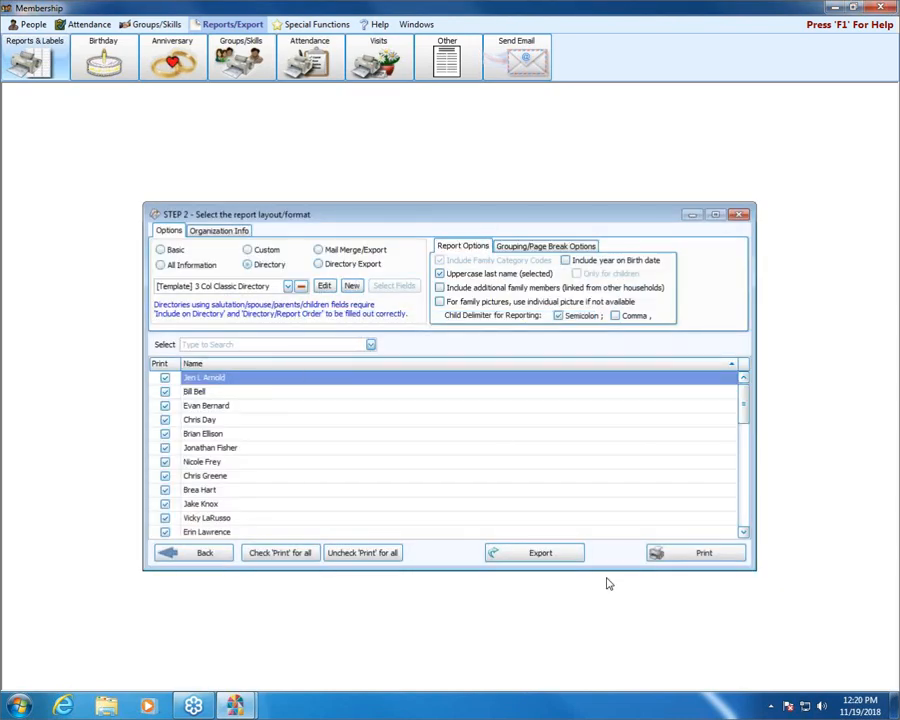
Step: Preview the 3 Col Classic Directory for the unfiltered people list, close it, and browse the other Directory templates
click(707, 560)
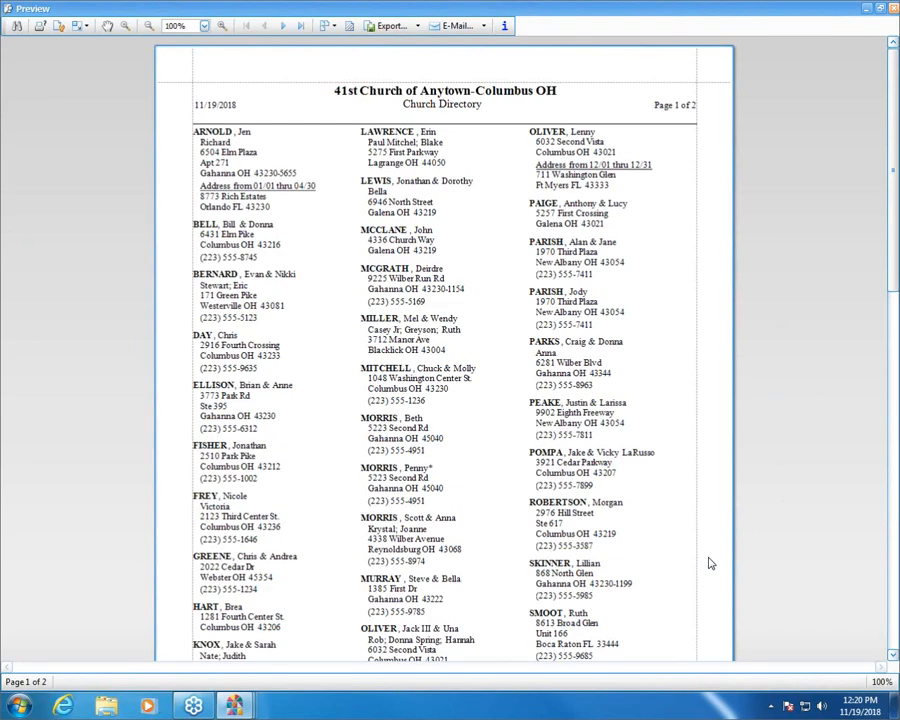
click(894, 8)
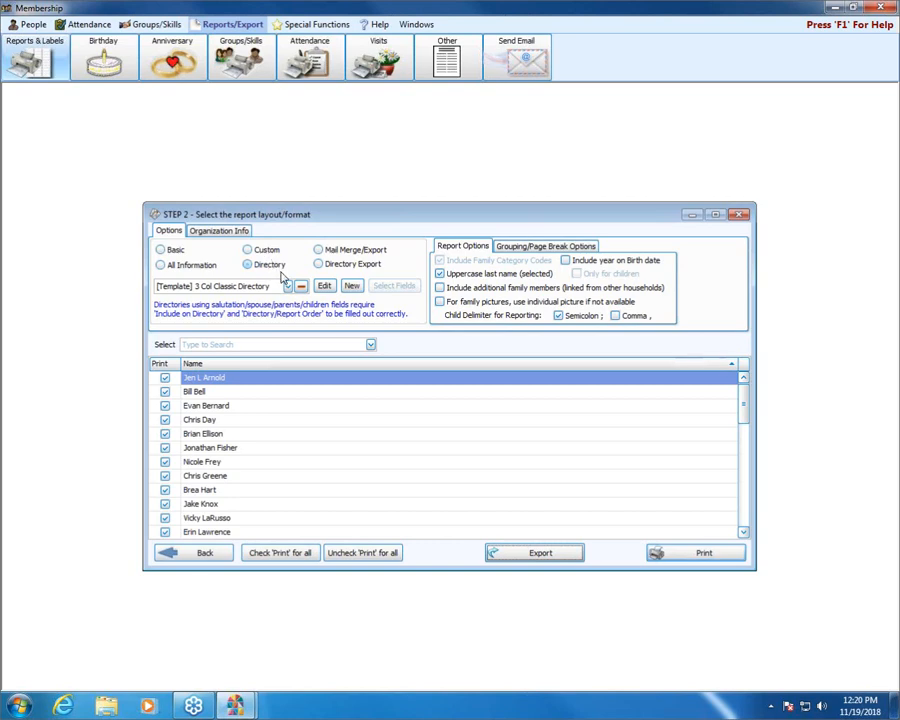
click(287, 288)
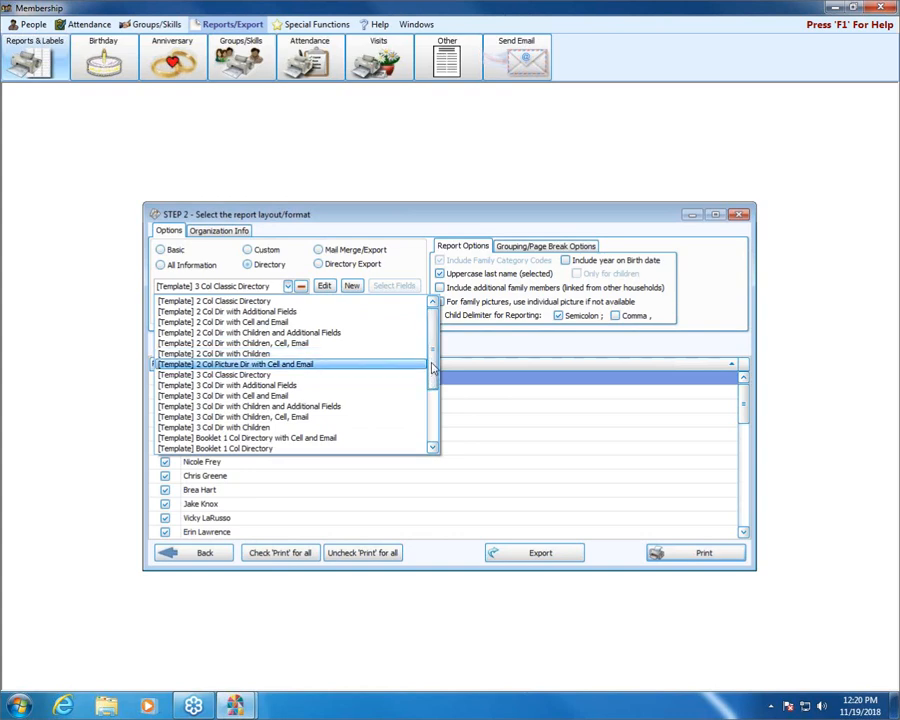
scroll(432, 370, down, 1)
drag(434, 376, 434, 305)
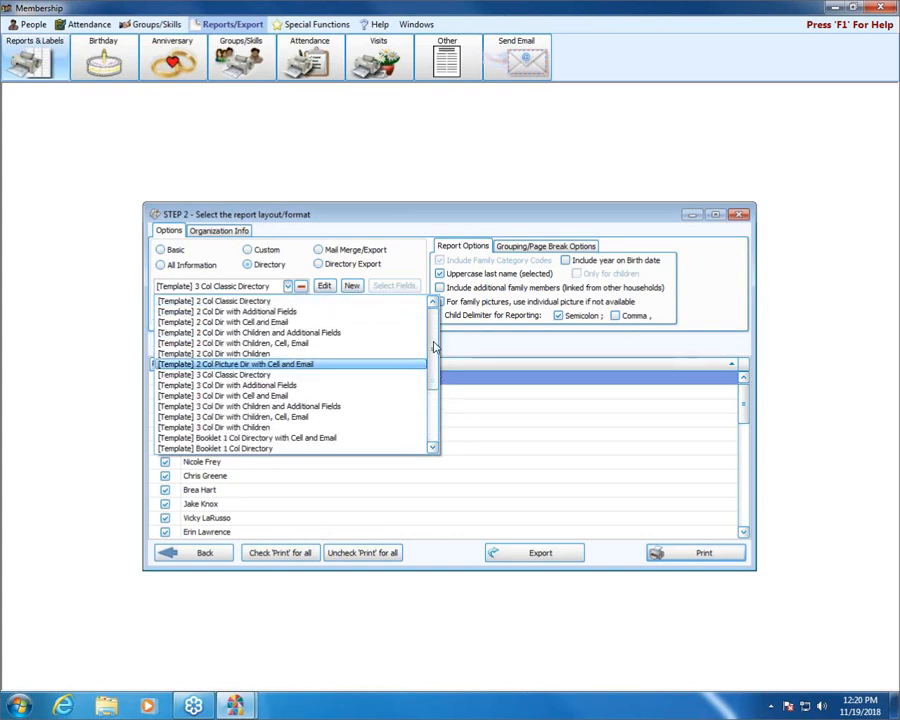
click(323, 222)
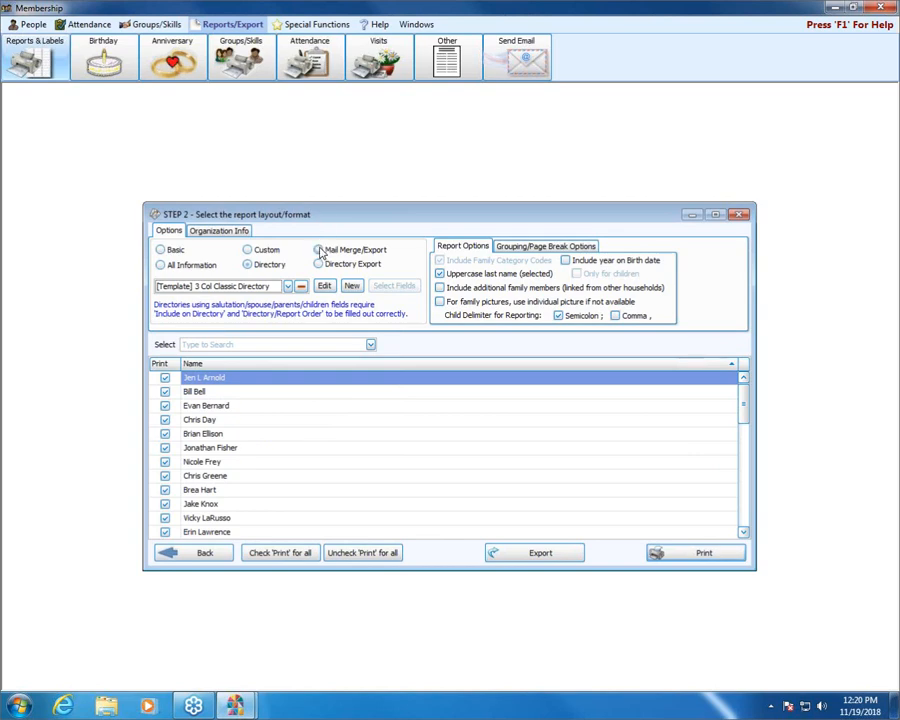
Step: Switch to the Mail Merge/Export format and check its list of saved exports
click(319, 250)
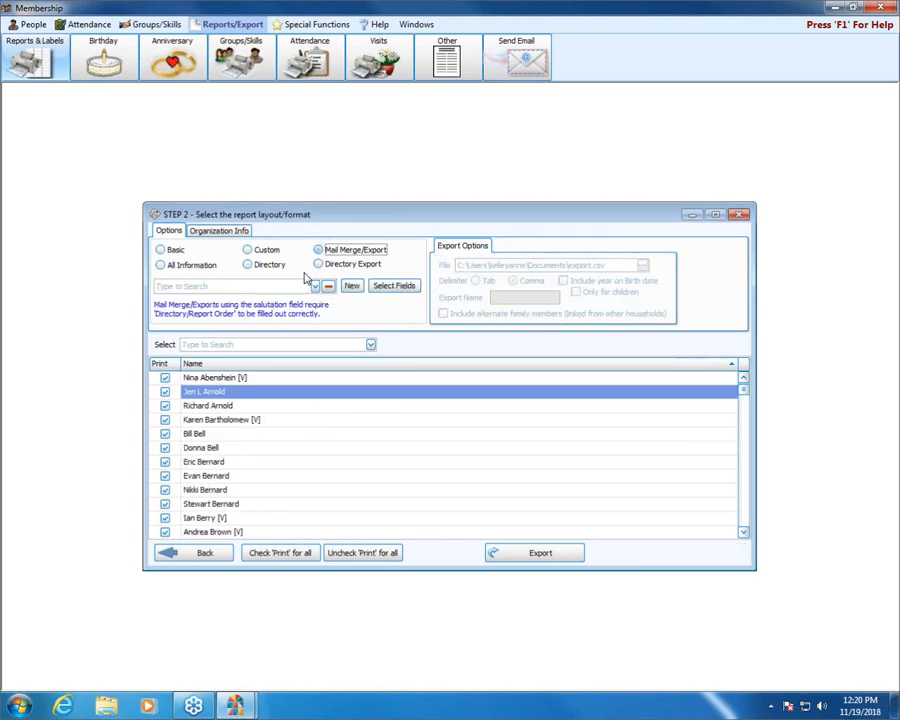
click(315, 286)
click(315, 287)
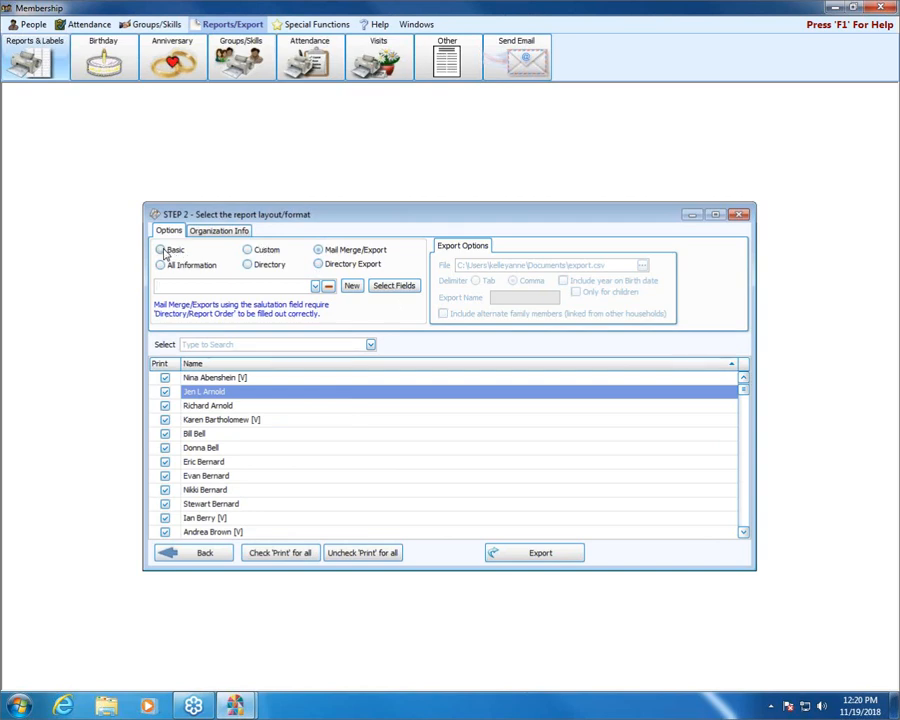
Step: Compare the report, grouping/page break and format-specific options of the Basic, All Information, Custom and Directory formats
click(164, 250)
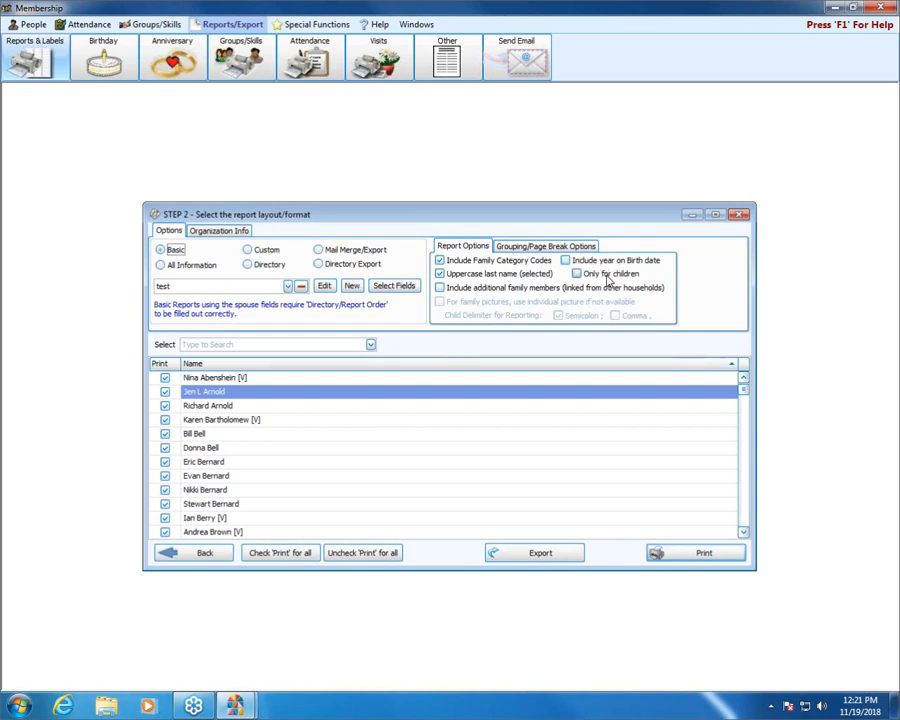
click(554, 247)
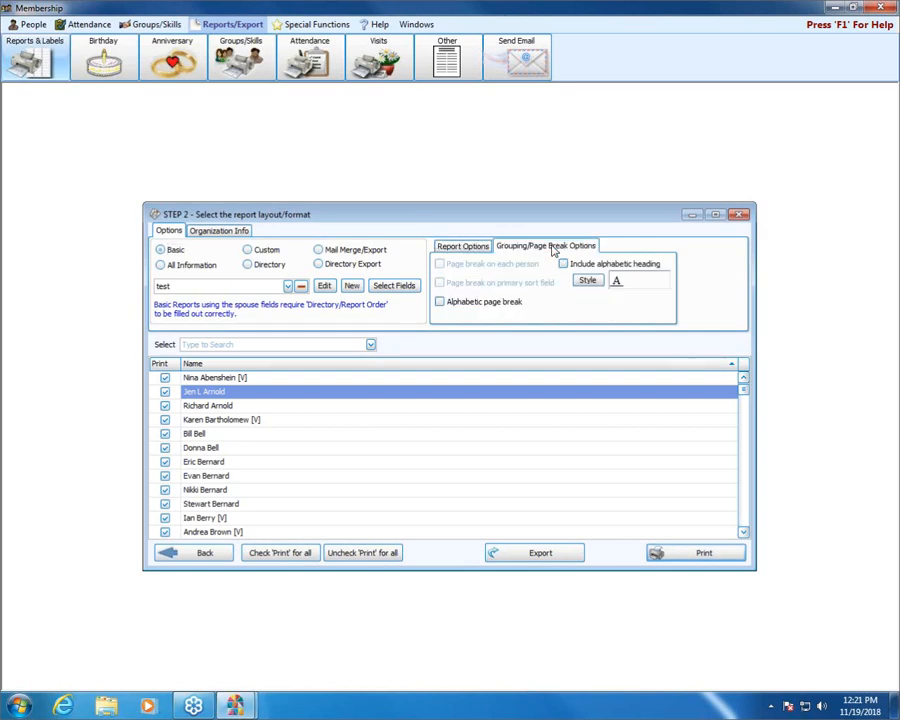
click(456, 247)
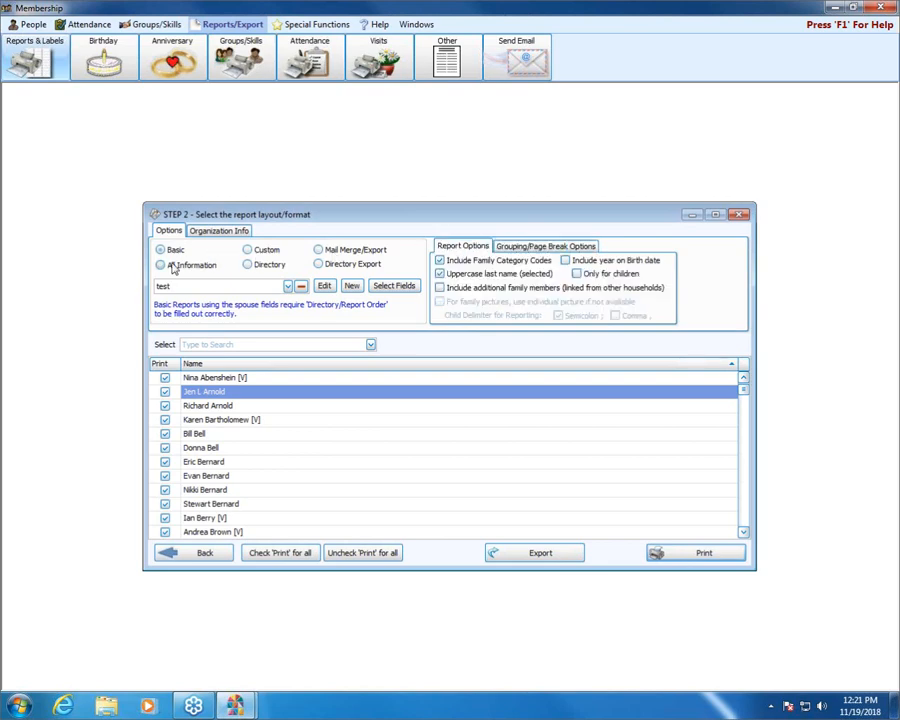
click(160, 265)
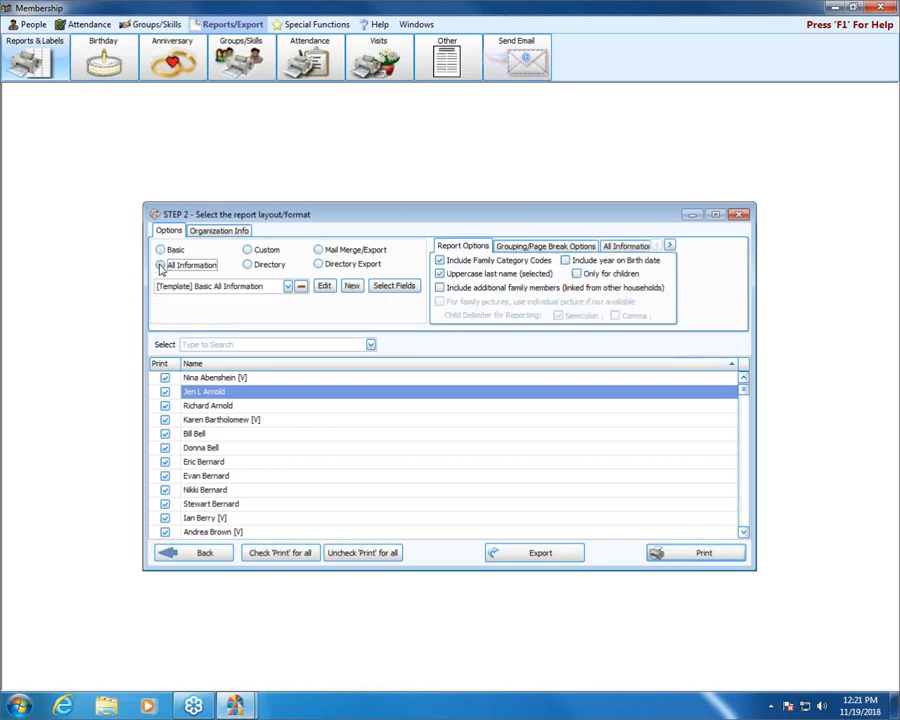
click(630, 246)
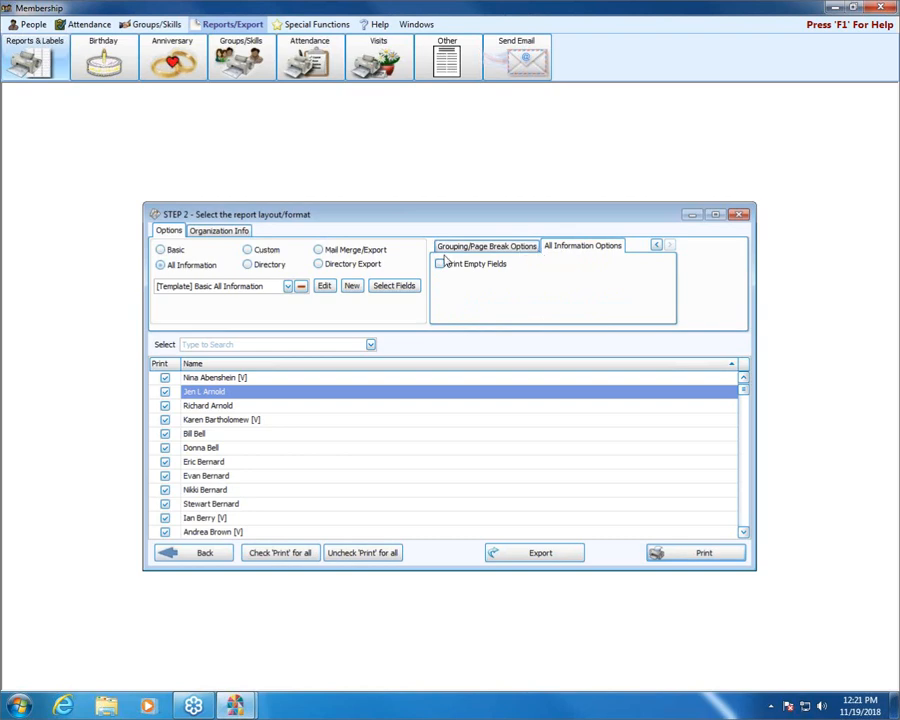
click(248, 251)
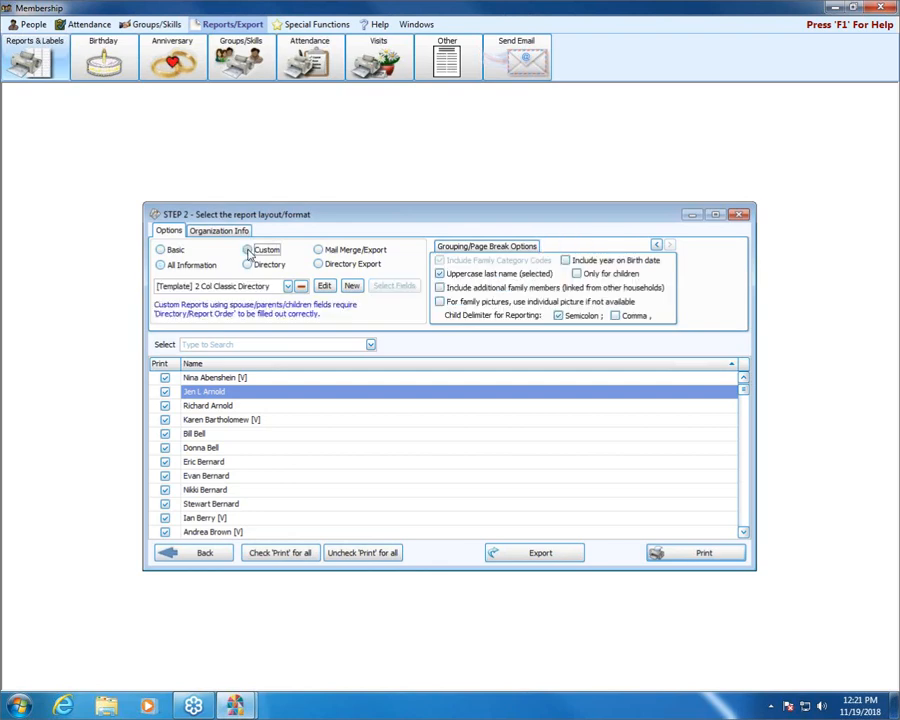
click(248, 265)
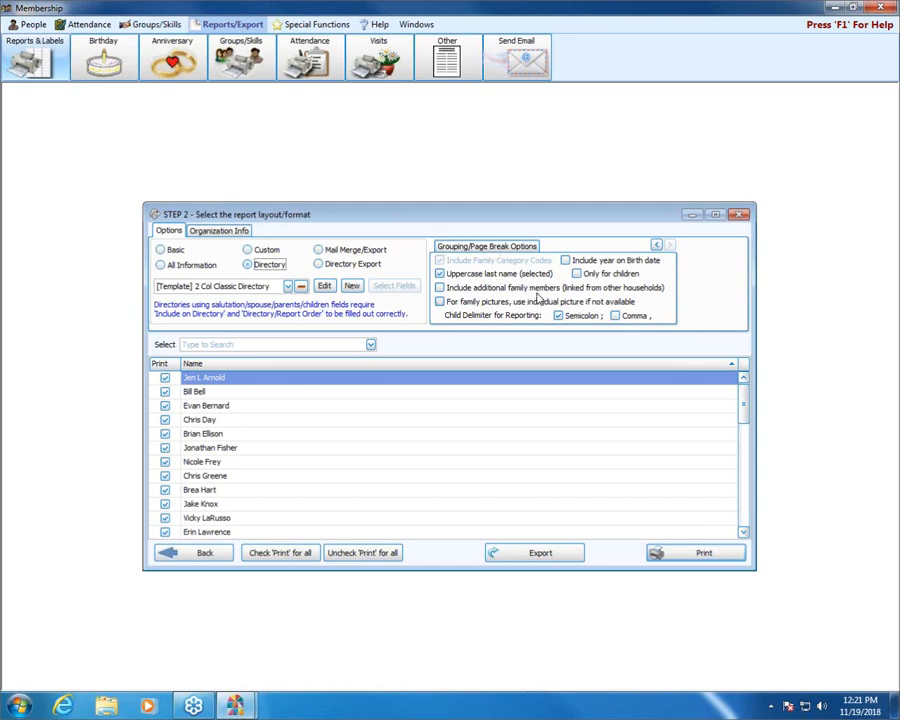
Step: Switch to the Mail Merge/Export format and locate a visitor in the people list by searching for the last name
click(318, 250)
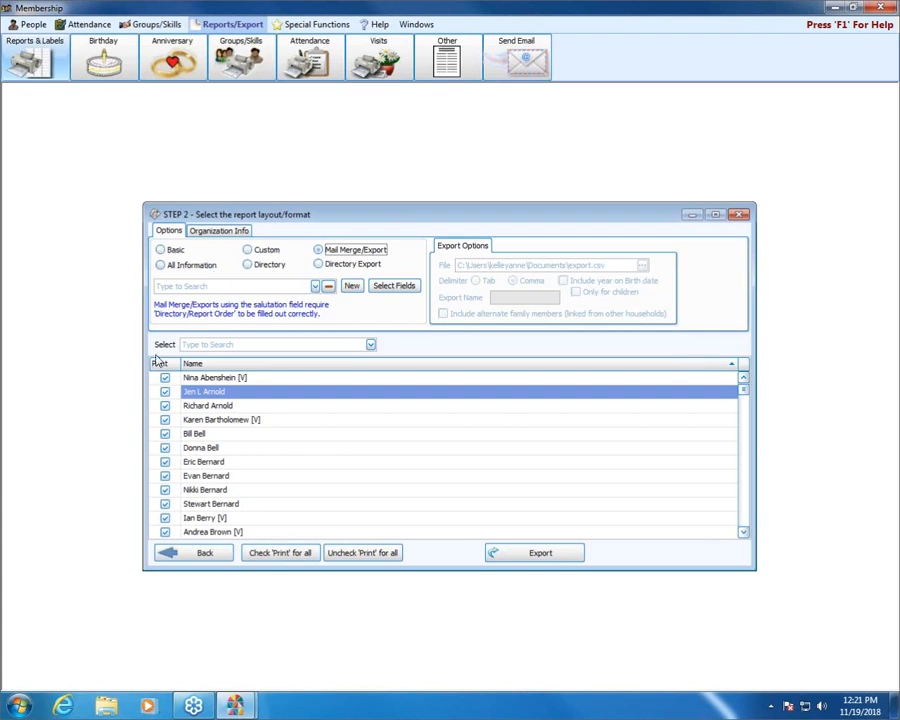
click(347, 344)
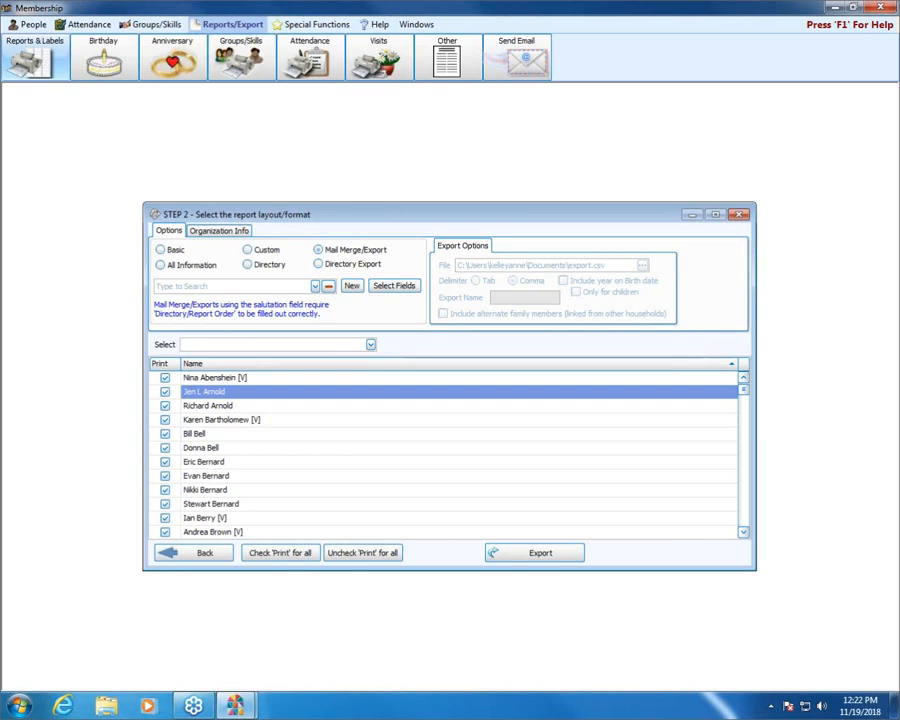
text(brownb)
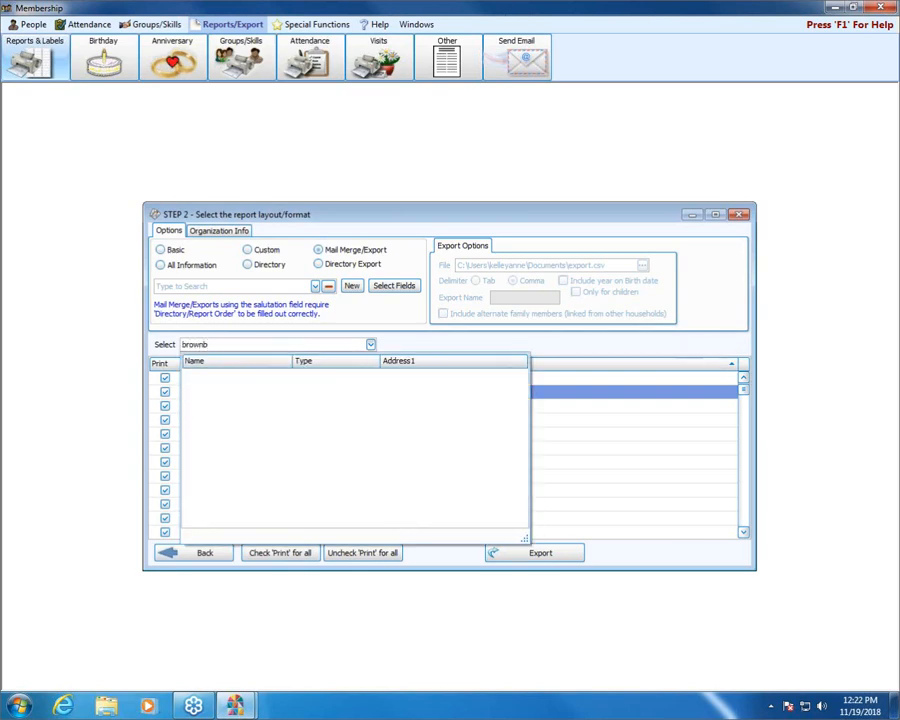
key(BackSpace)
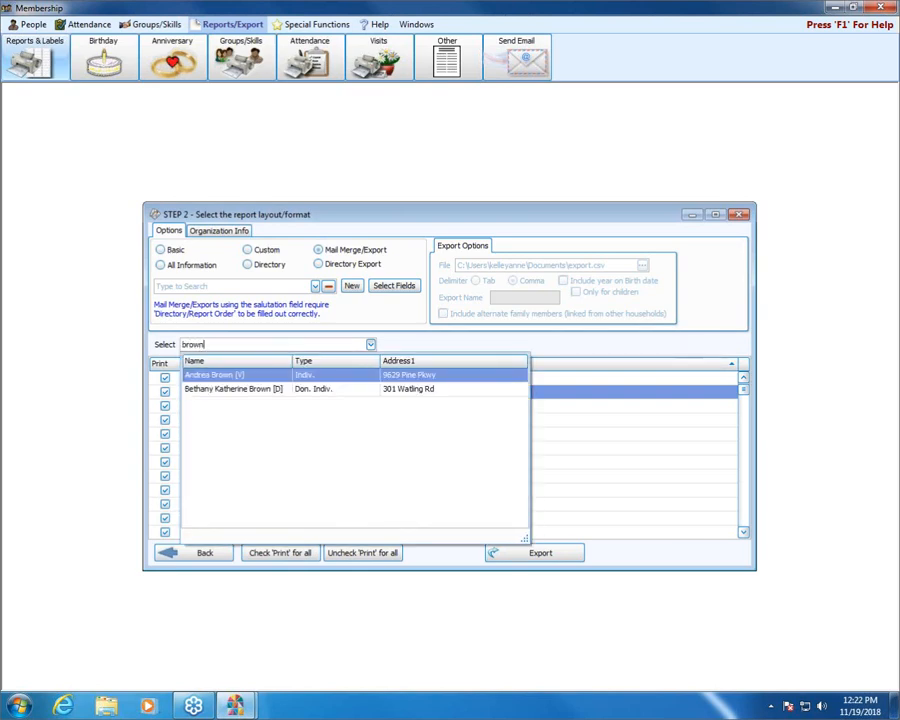
click(275, 376)
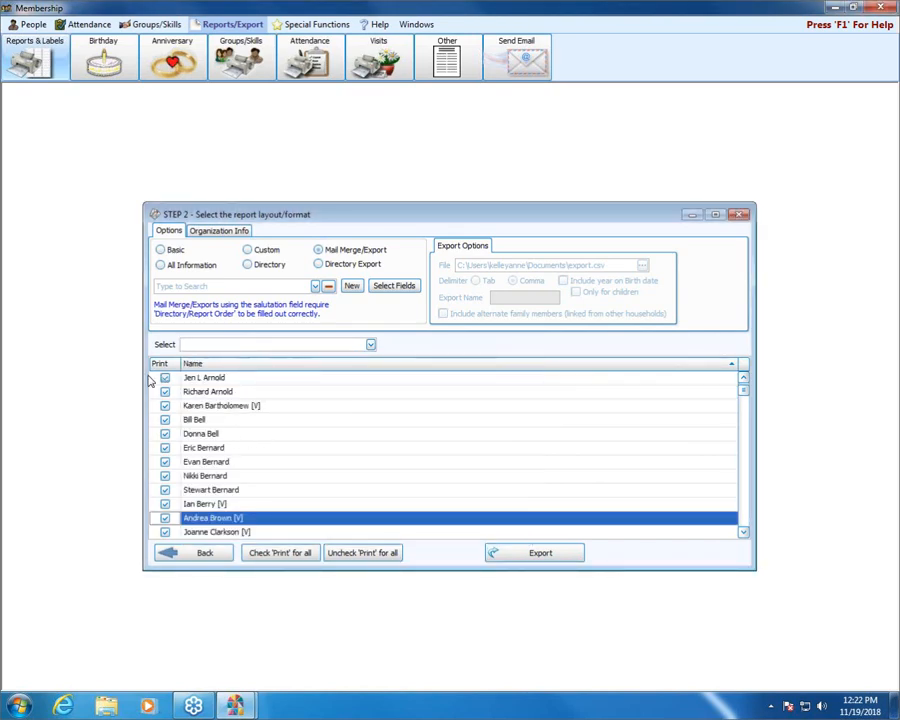
Step: Exclude two individual people and then everyone in the list from printing, and mark all people for printing again
click(166, 449)
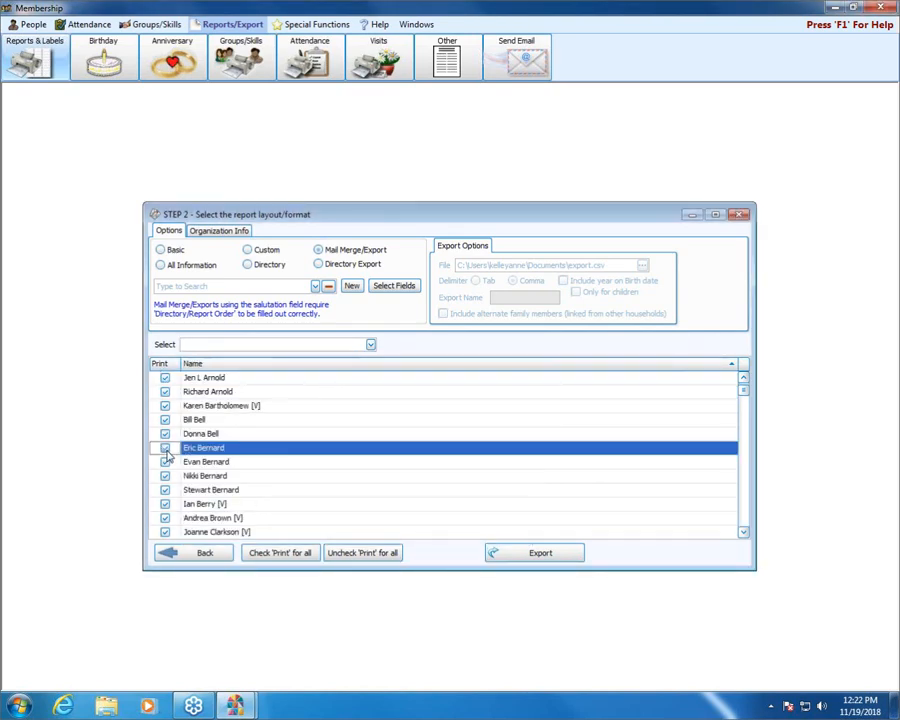
click(166, 407)
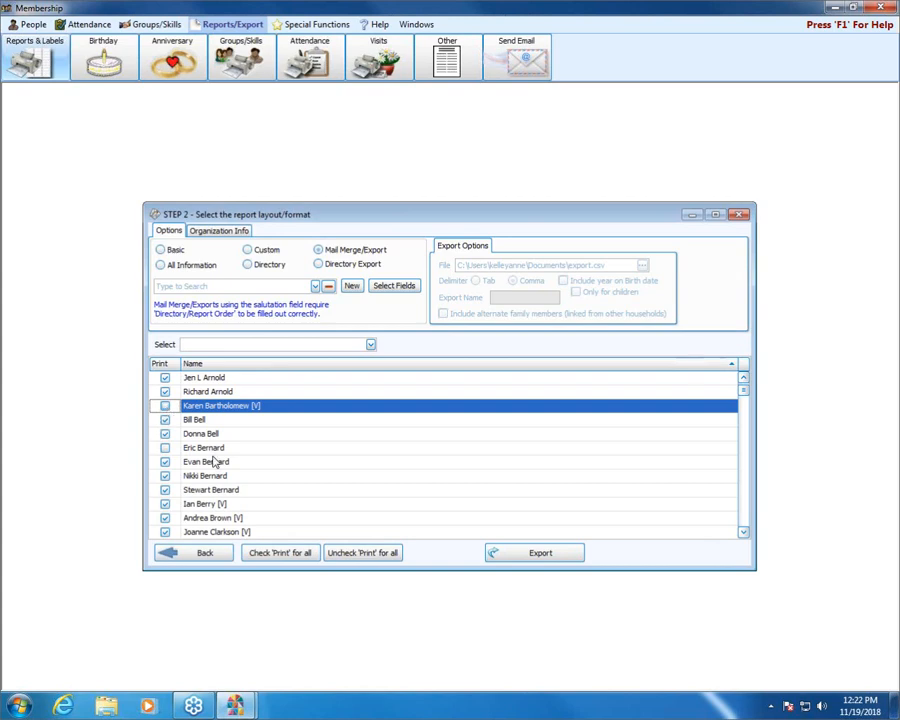
click(370, 556)
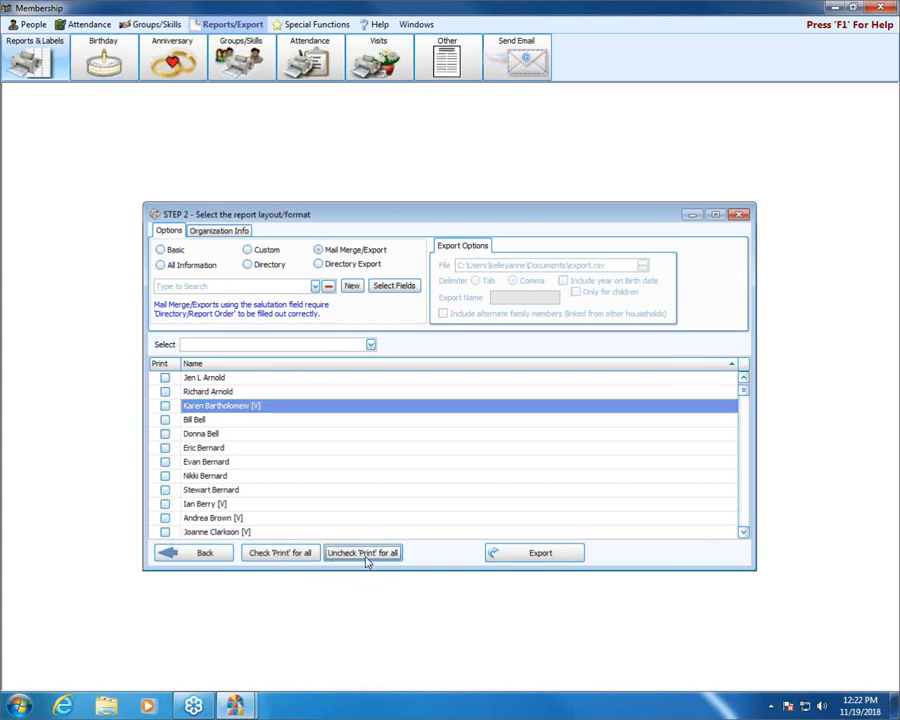
click(290, 558)
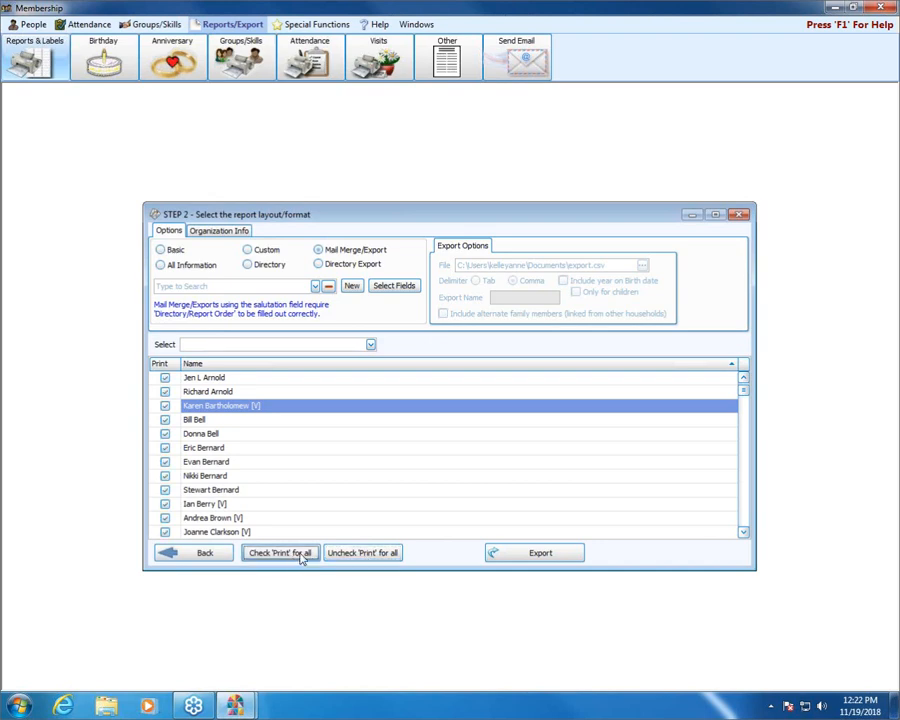
Step: Check the organization info used for reports, and preview the Basic report "test" for all people before closing the preview
click(226, 232)
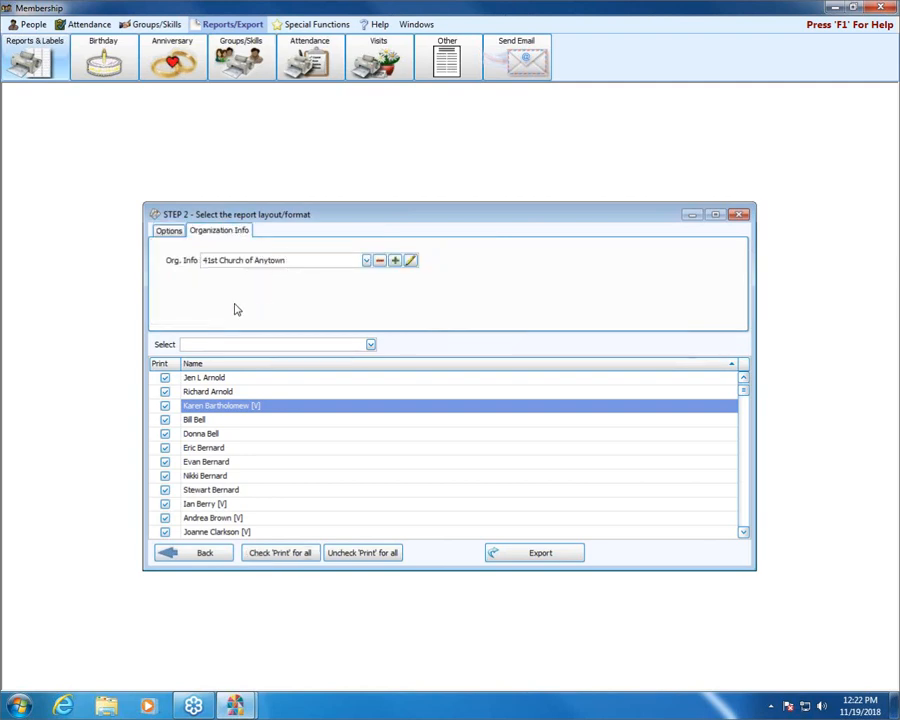
click(172, 231)
click(162, 250)
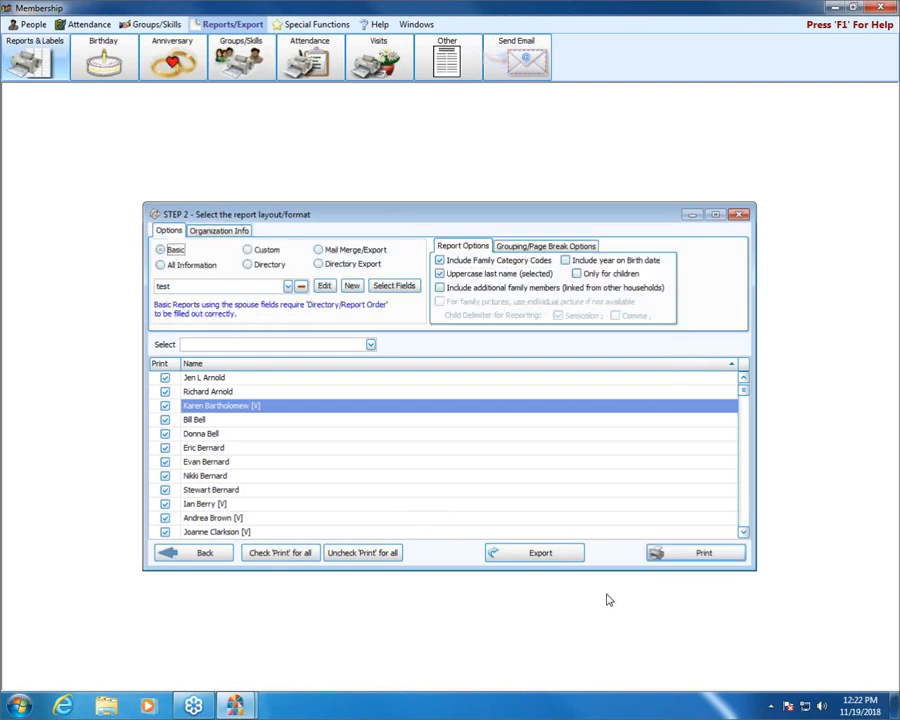
click(726, 554)
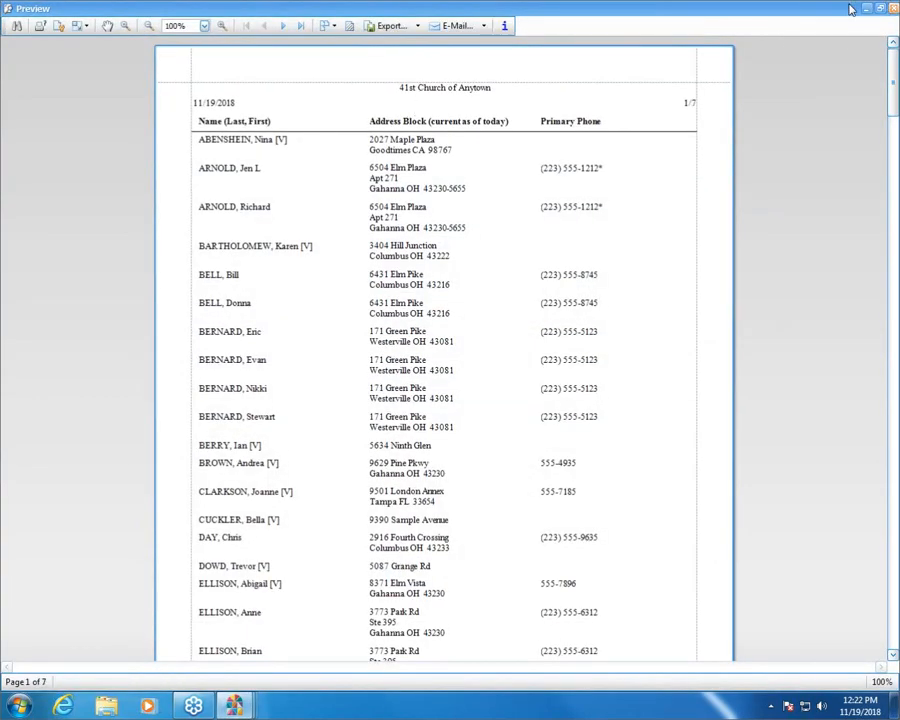
click(893, 8)
Step: Open and cancel the form for adding an organization, and review the contact information form of 41st Church of Anytown
click(241, 232)
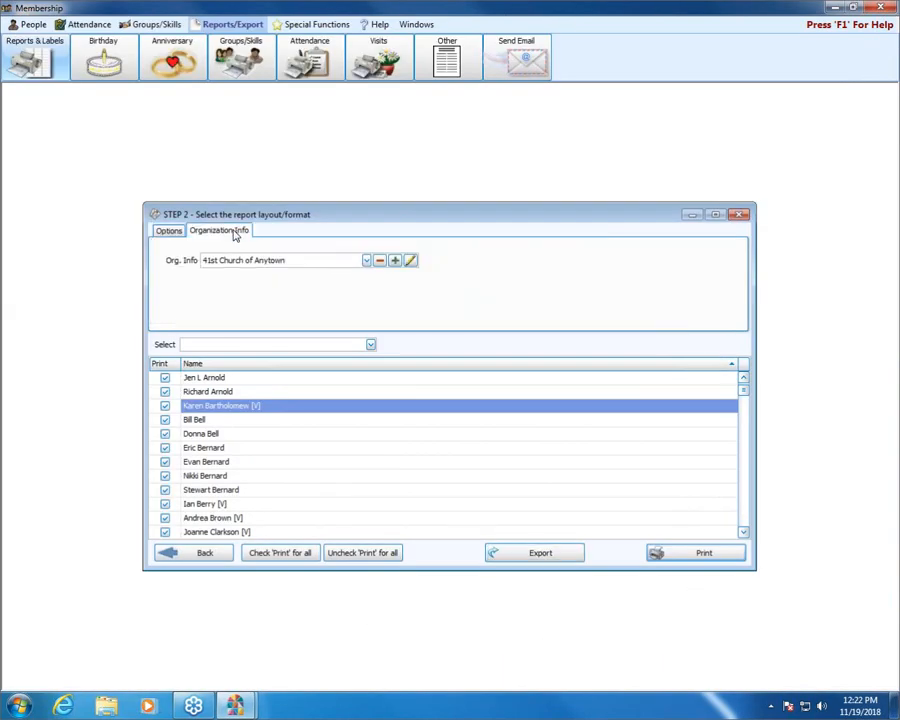
click(396, 261)
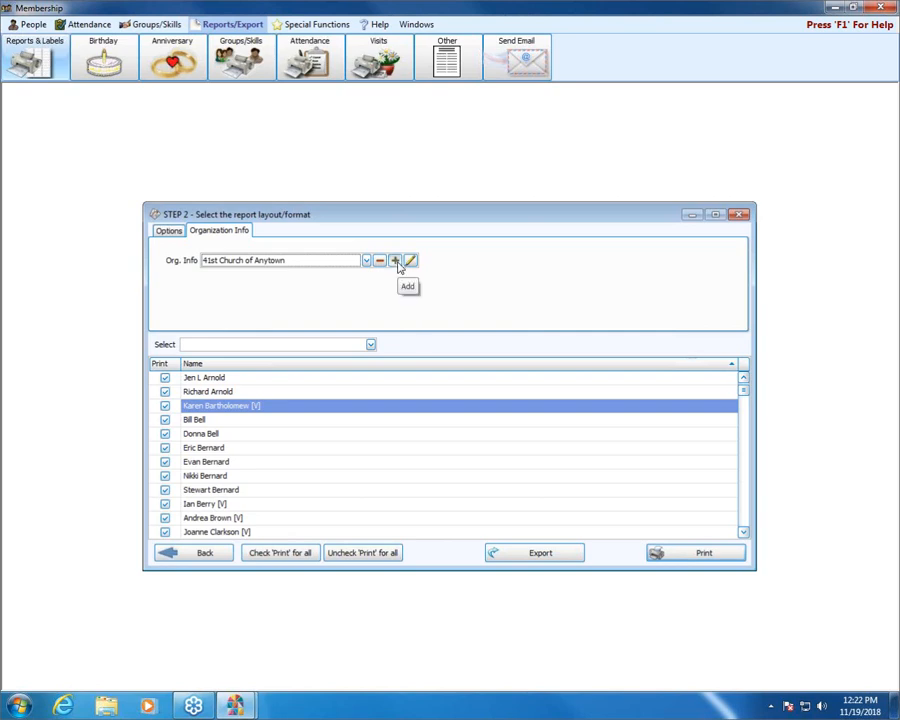
click(396, 261)
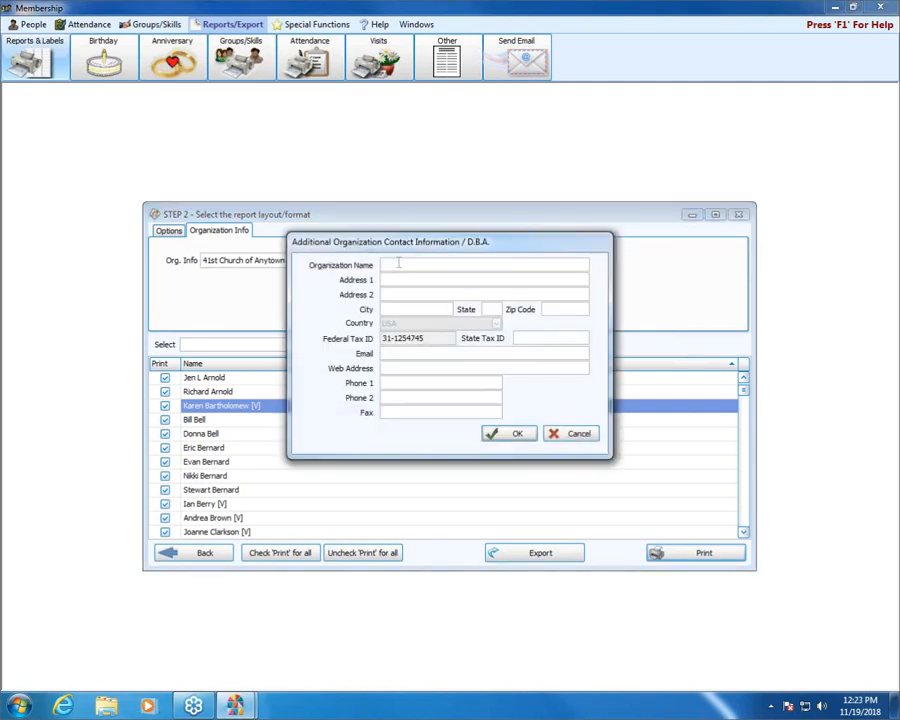
click(571, 434)
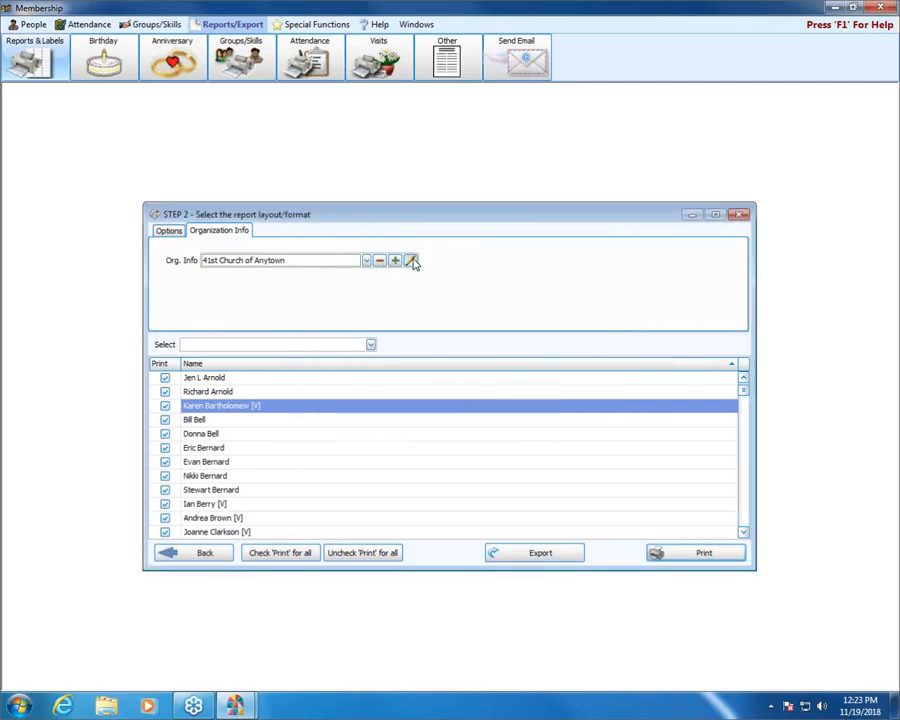
click(411, 261)
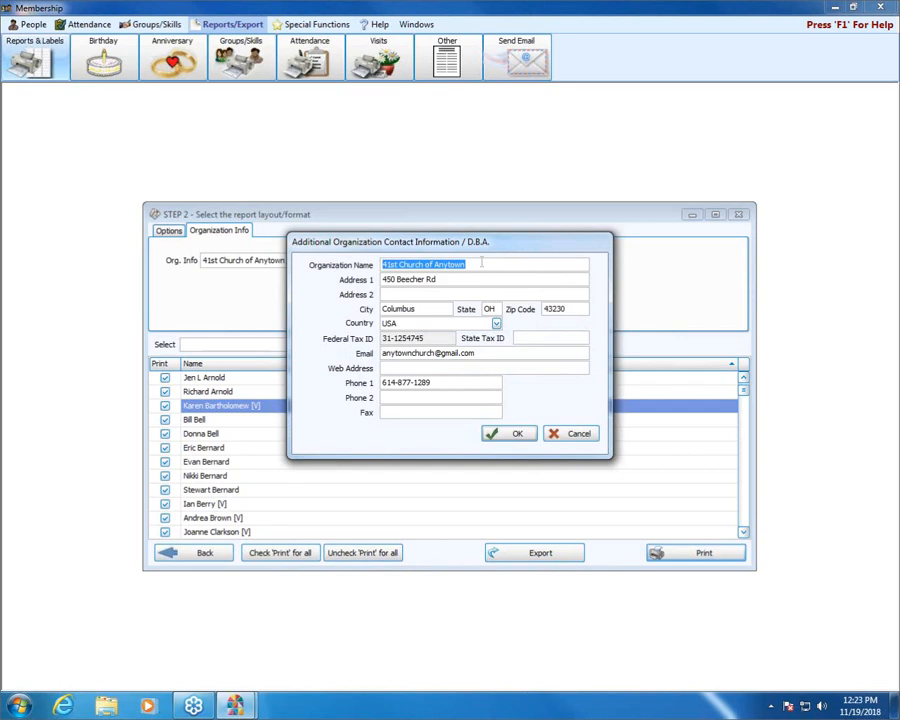
click(506, 436)
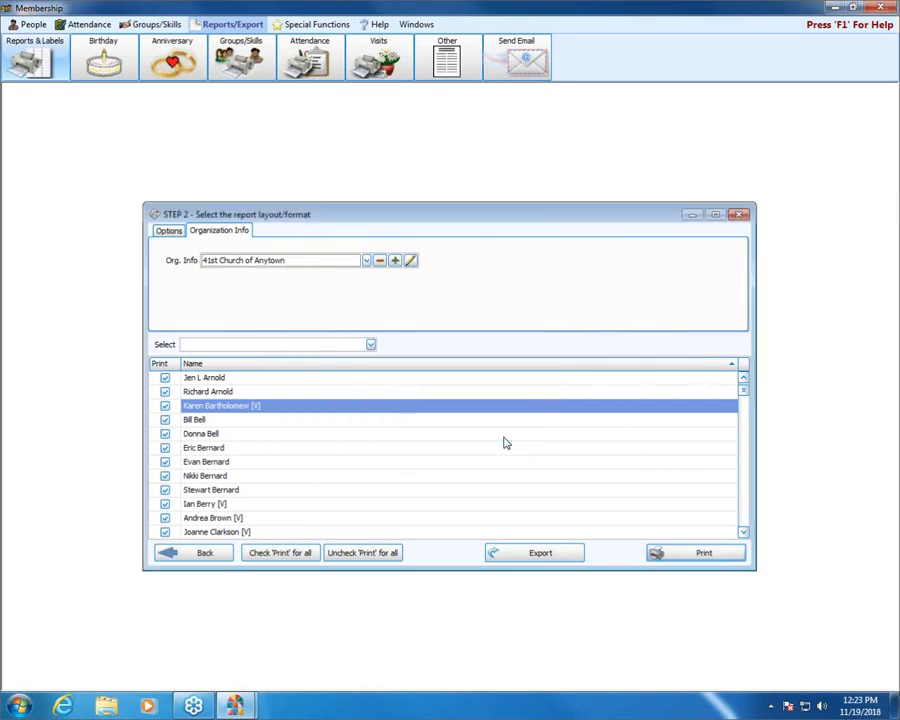